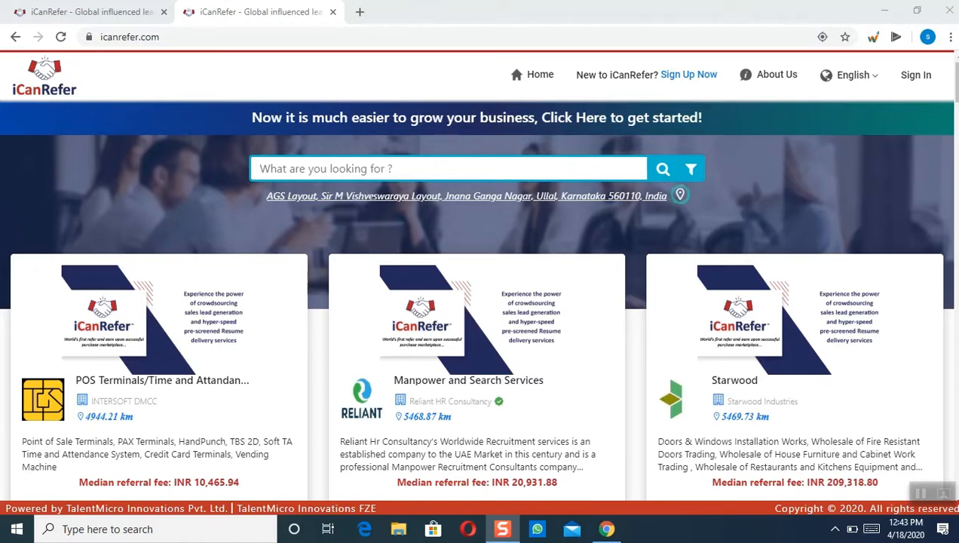
Sign in to the site with the account's mobile number and password
left_click(920, 87)
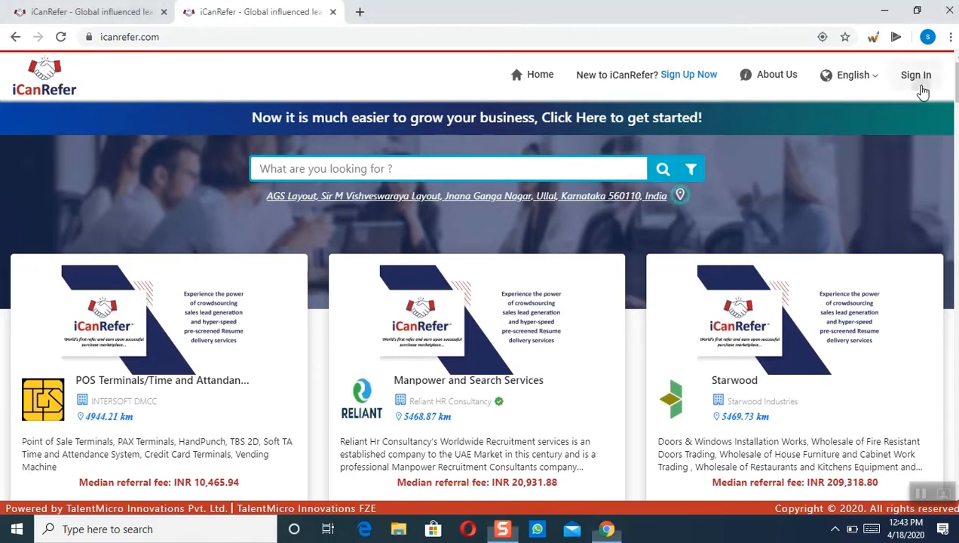
left_click(673, 200)
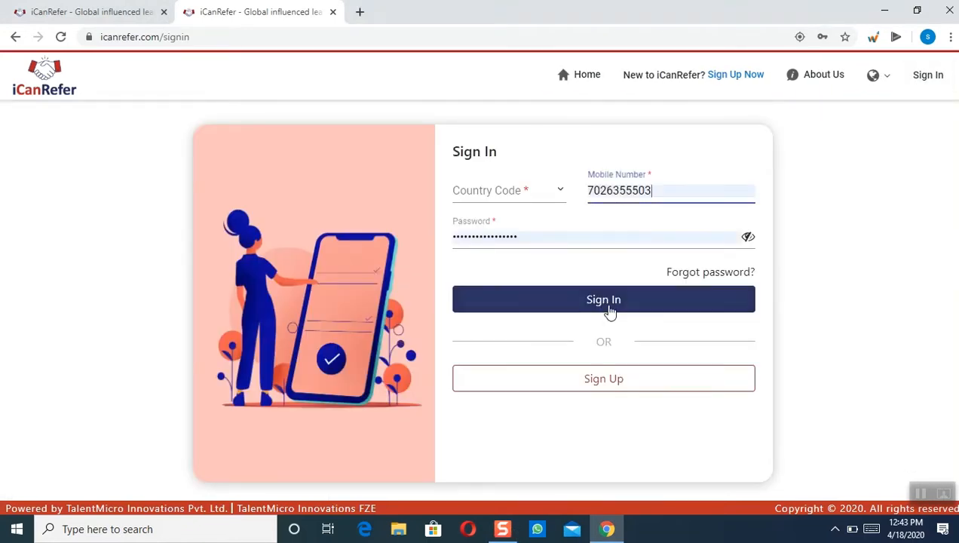
left_click(609, 305)
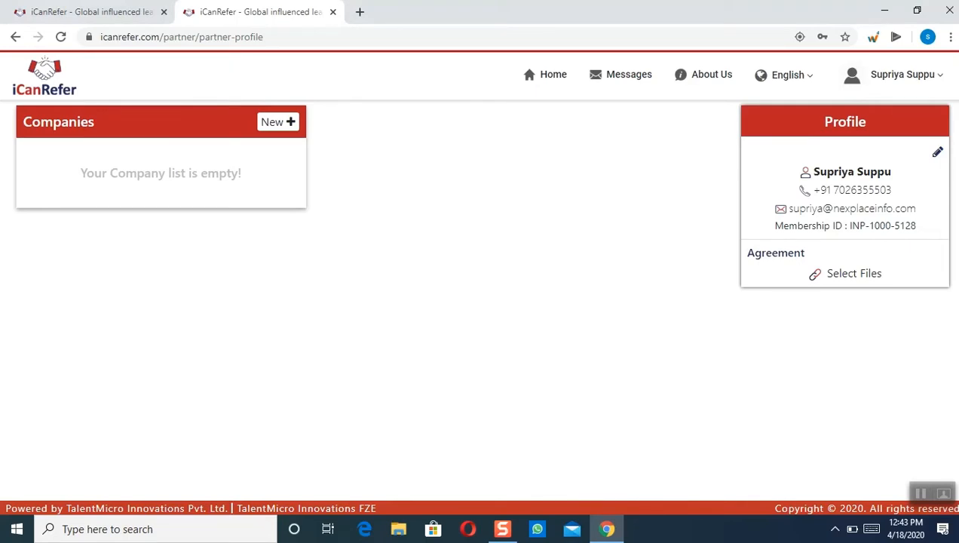
Open the Resume Bank and start a new resume in its Personal section
left_click(944, 78)
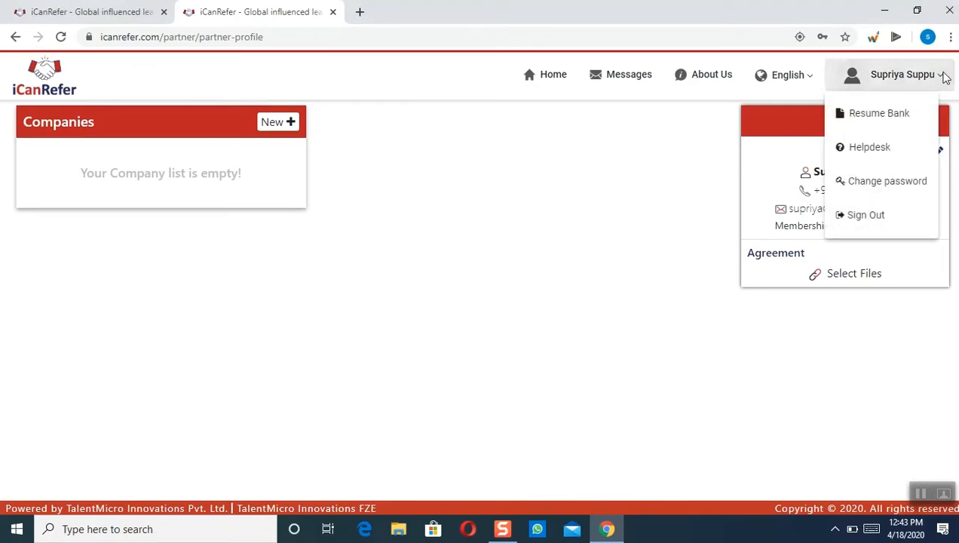
left_click(895, 115)
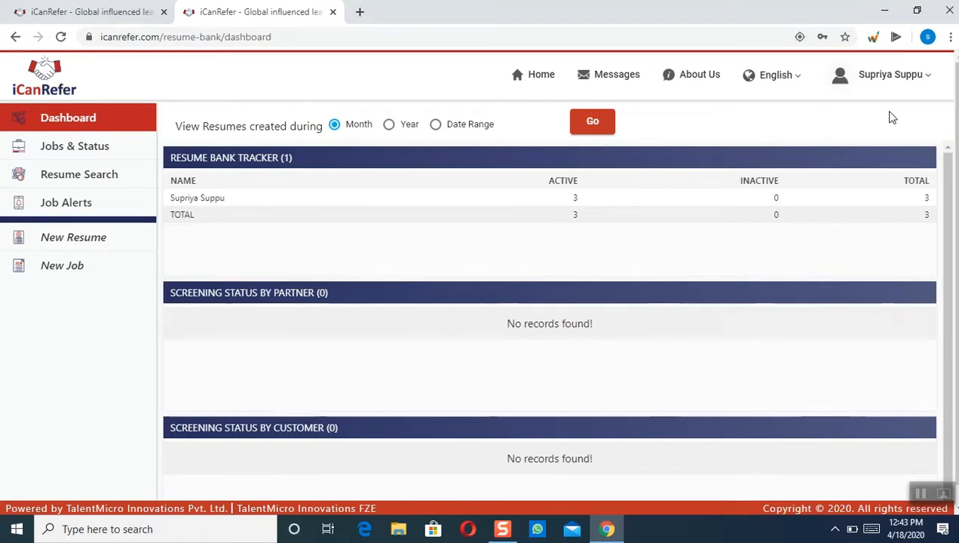
left_click(104, 239)
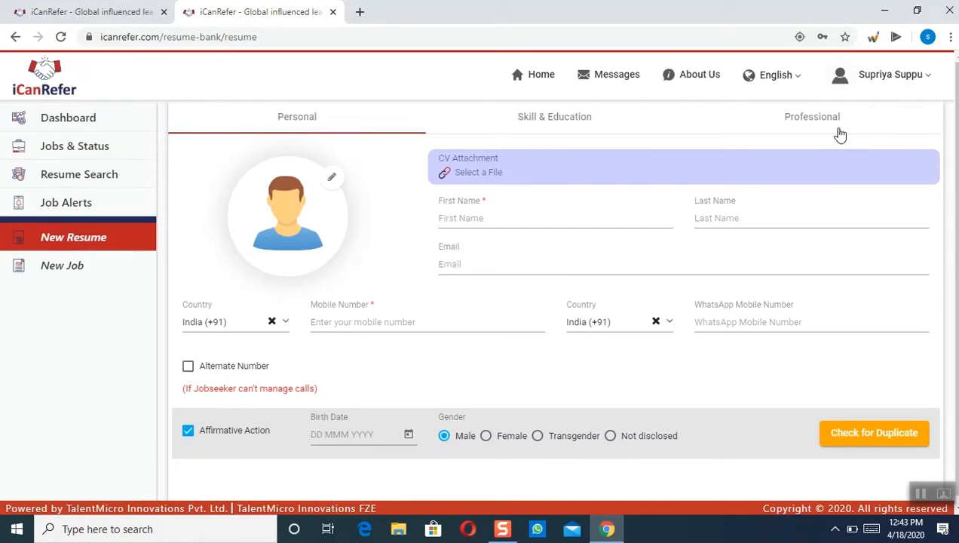
left_click(294, 117)
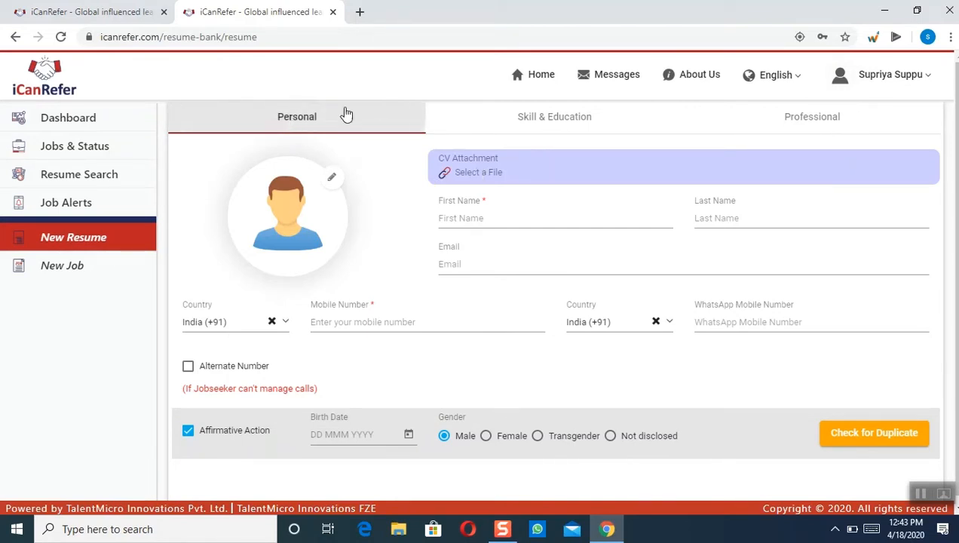
Attach the candidate's sample resume PDF as the CV of the new resume
left_click(469, 173)
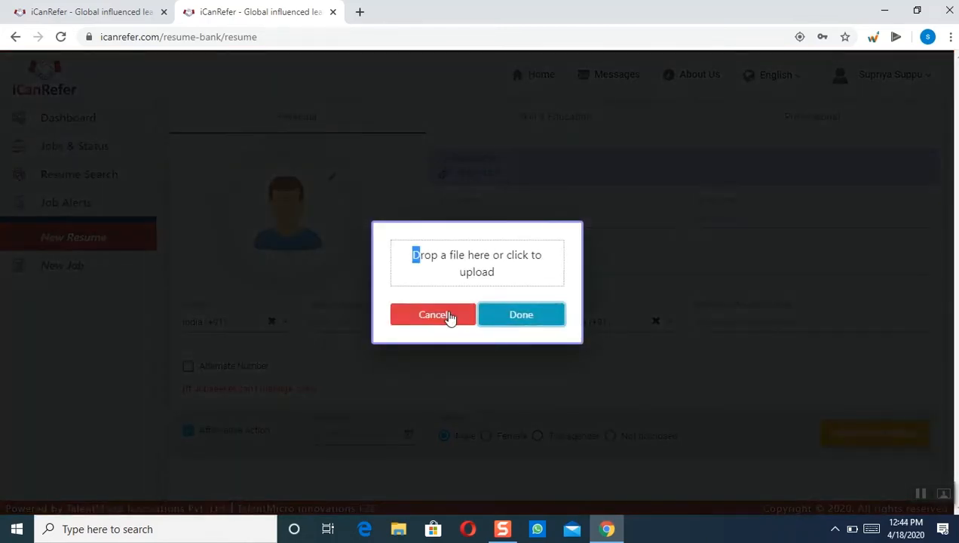
left_click(465, 272)
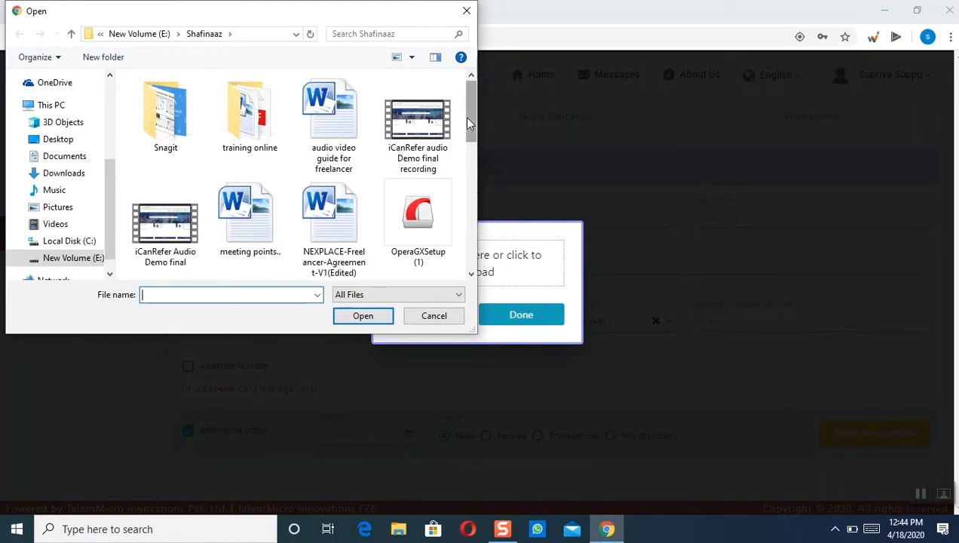
left_click_drag(463, 116, 474, 156)
left_click(249, 223)
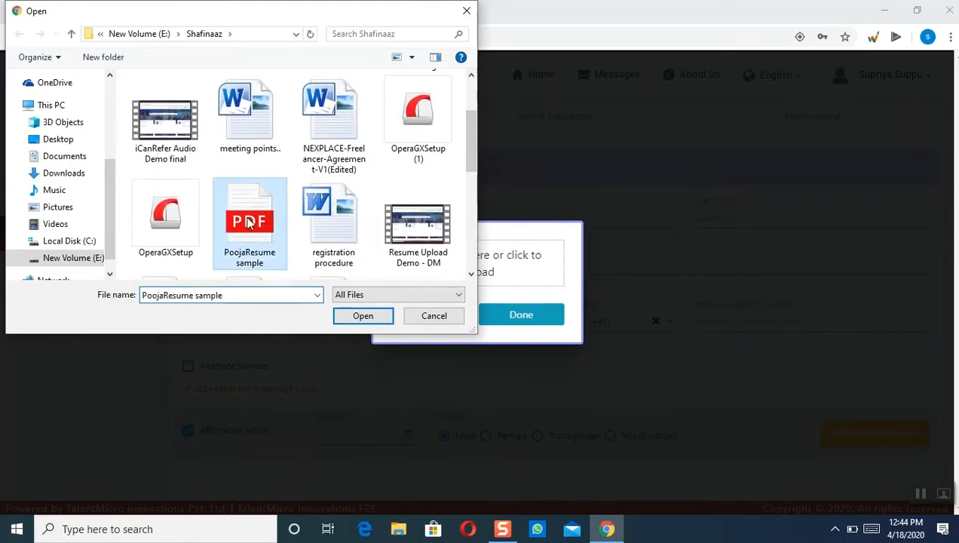
left_click(363, 315)
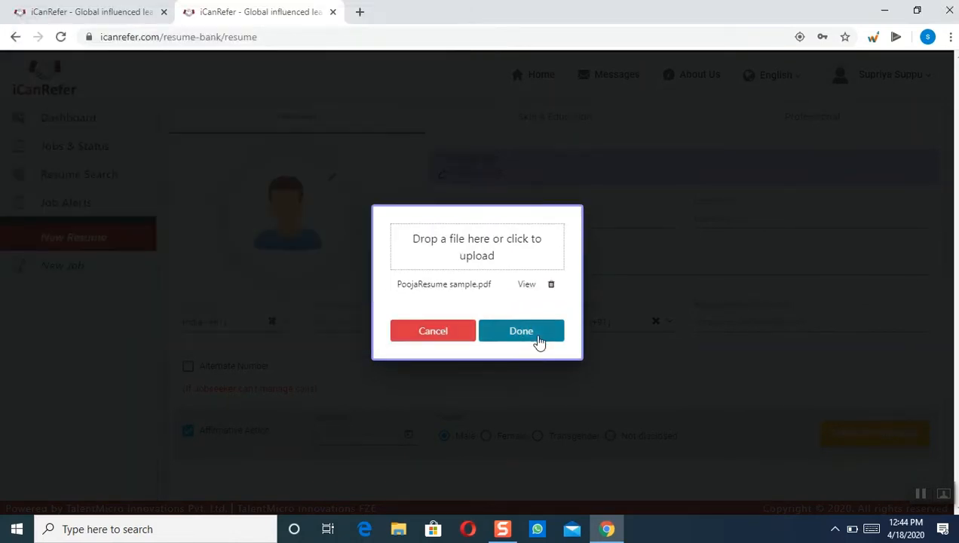
left_click(536, 332)
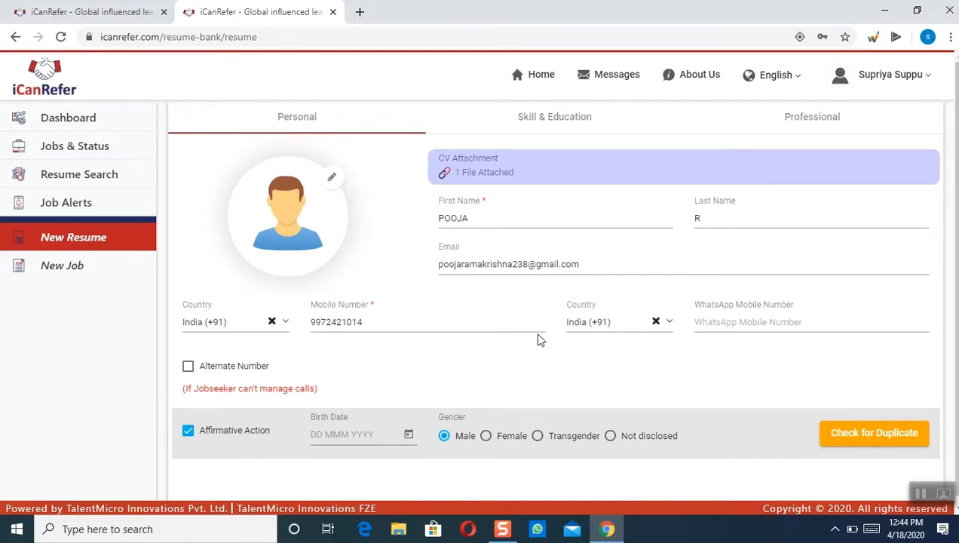
Enable the alternate number option and activate the alternate mobile number field for entry
left_click(793, 322)
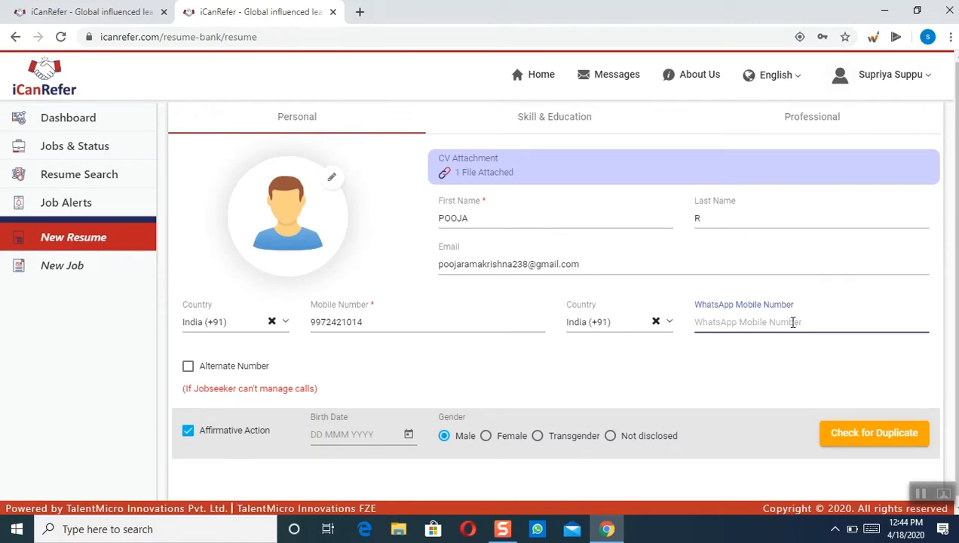
left_click(243, 371)
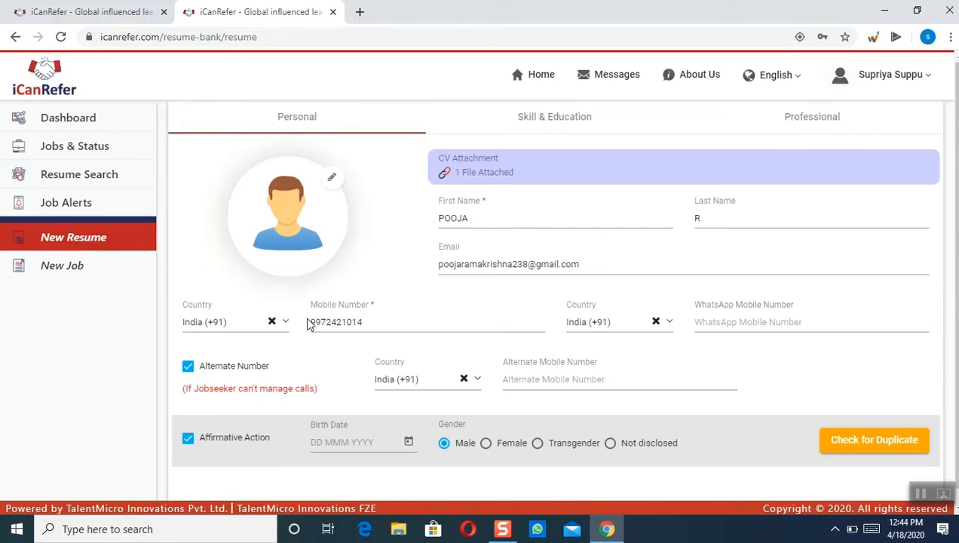
left_click(602, 378)
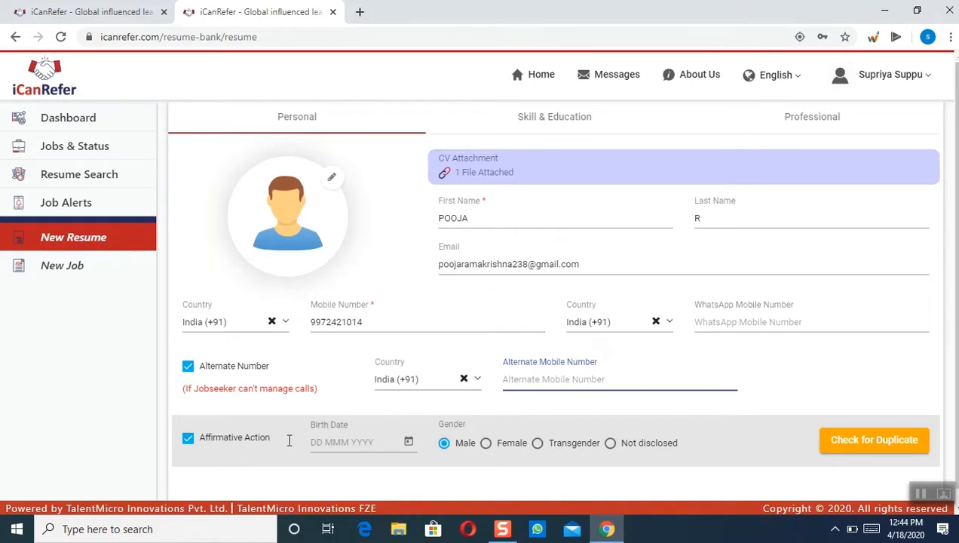
Choose the candidate's birth date from the calendar and check the resume for duplicates
left_click(324, 441)
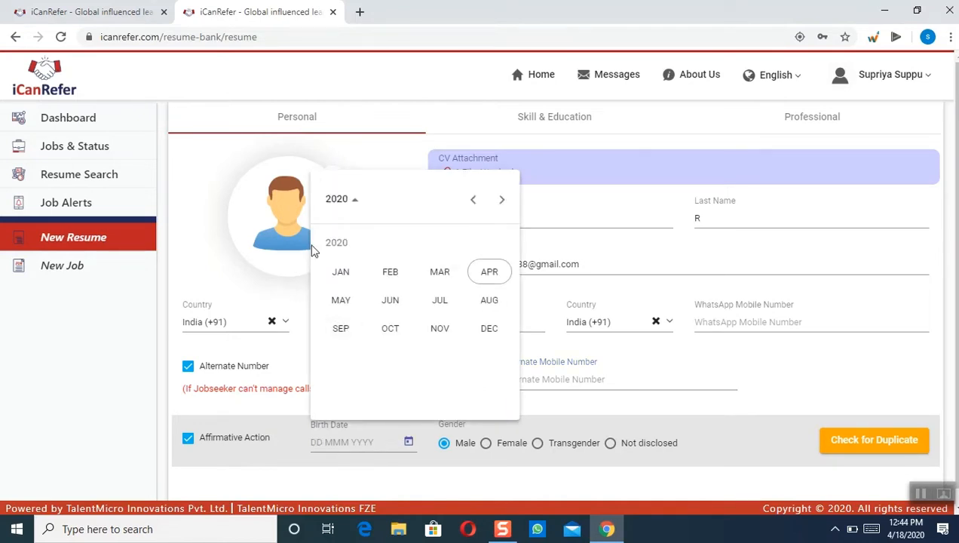
left_click(334, 202)
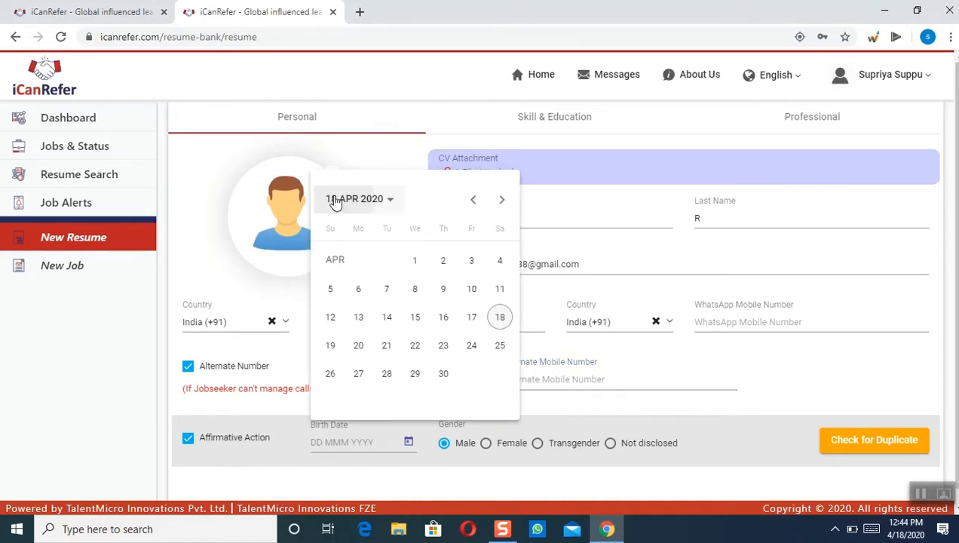
left_click(335, 203)
left_click(391, 243)
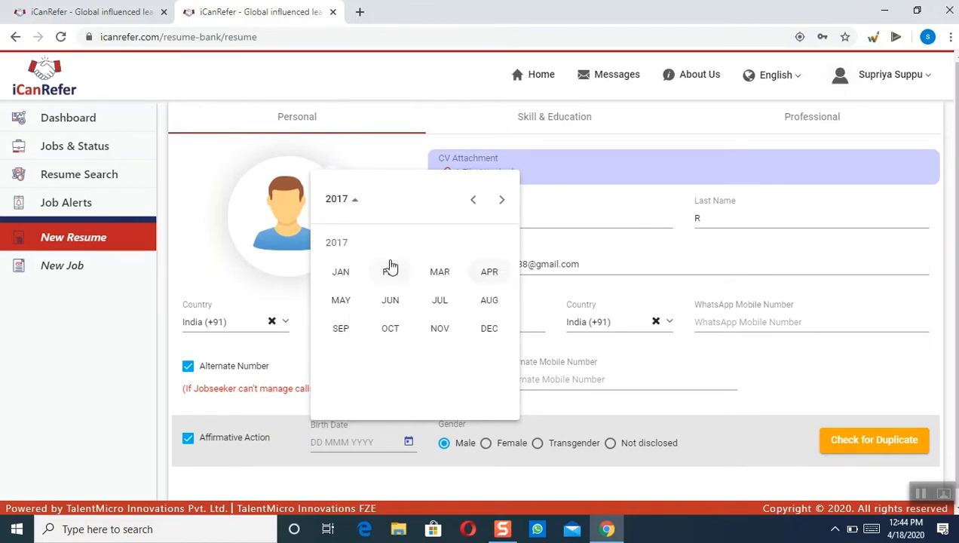
left_click(391, 273)
left_click(389, 292)
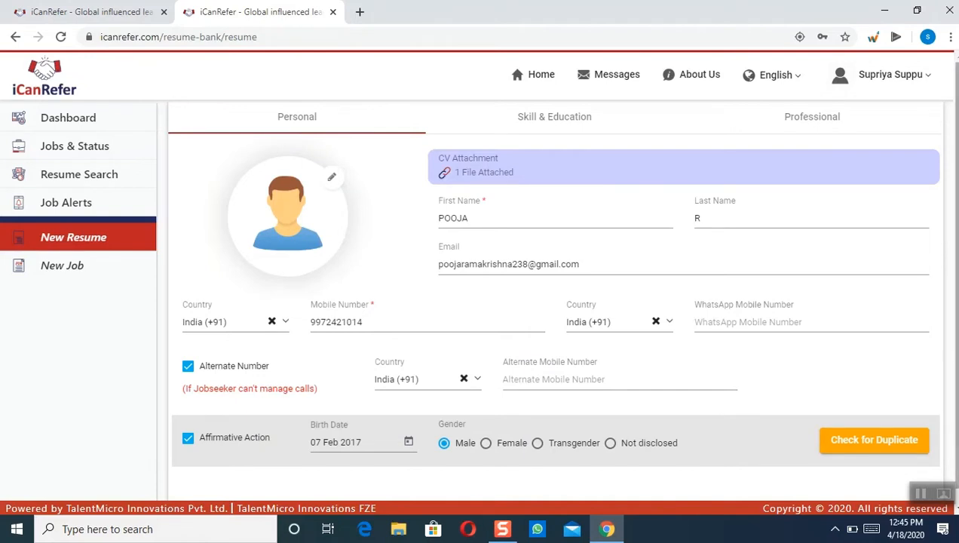
scroll(950, 445, "down", 1)
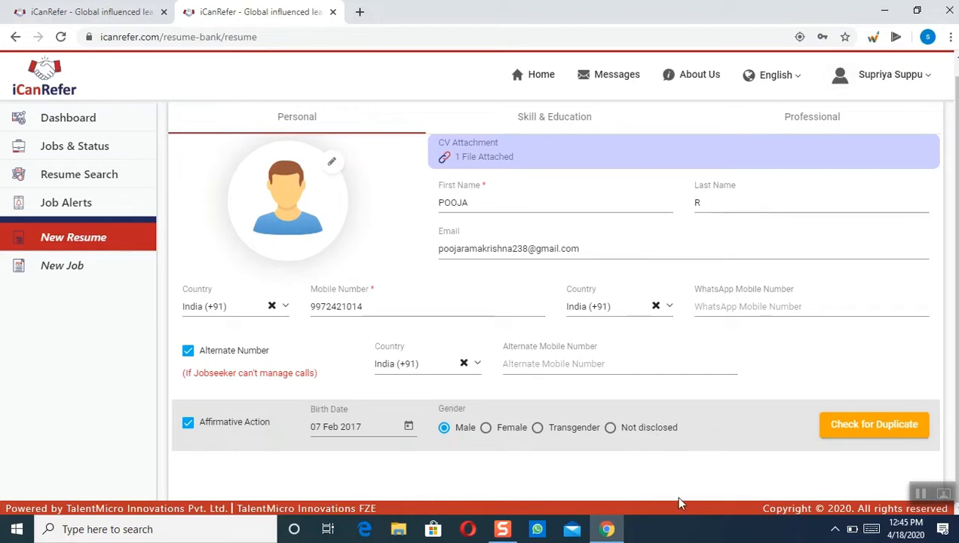
left_click(894, 429)
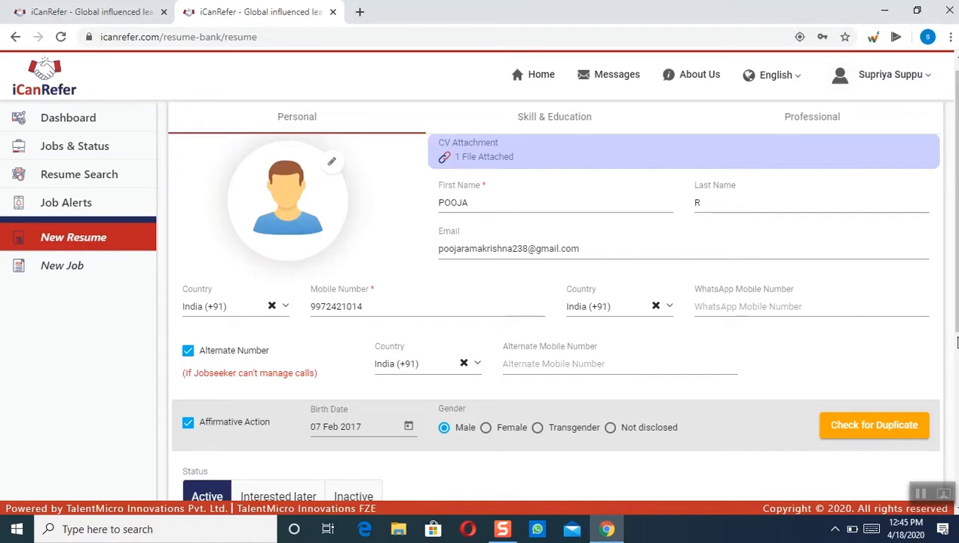
Try the Interested later status with a July 2020 date and the Inactive status, and return the candidate to Active
scroll(953, 332, "down", 3)
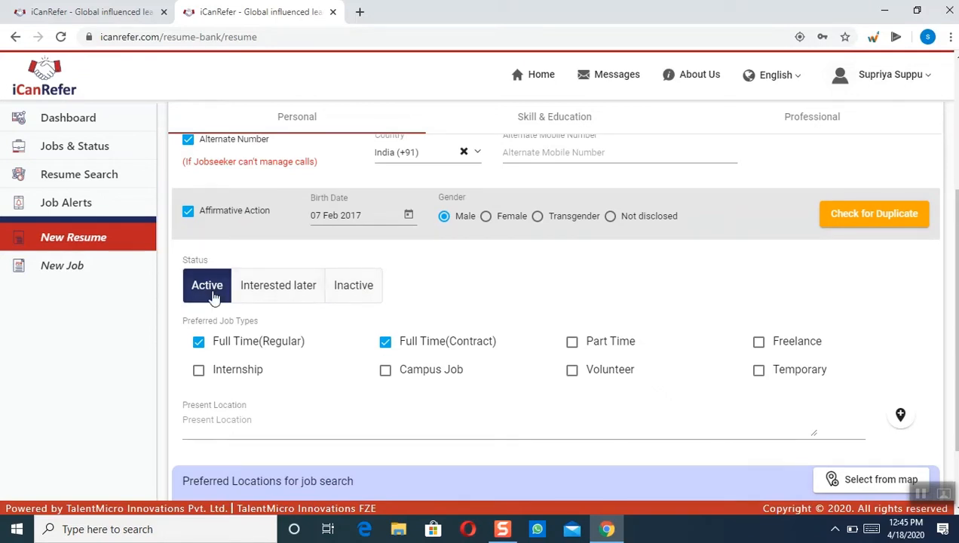
left_click(278, 286)
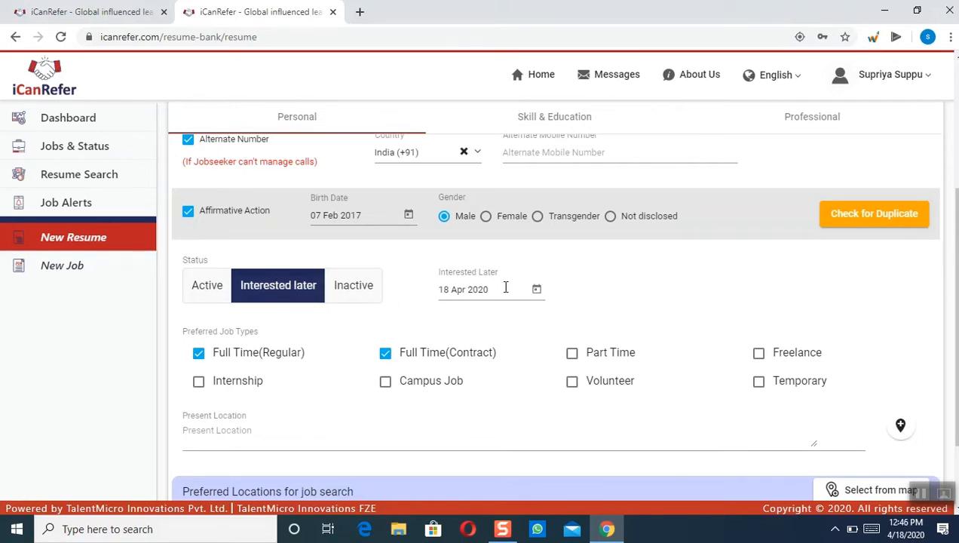
left_click(537, 291)
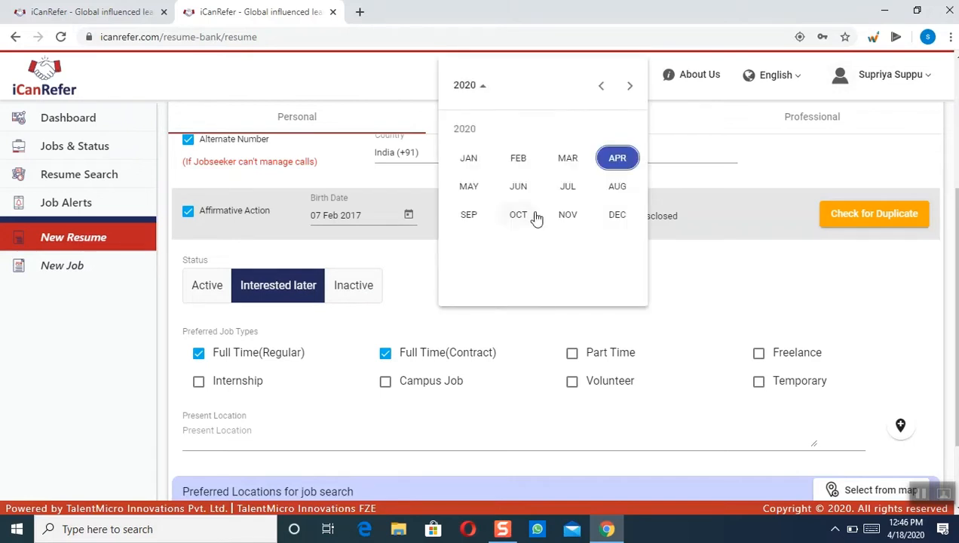
left_click(567, 188)
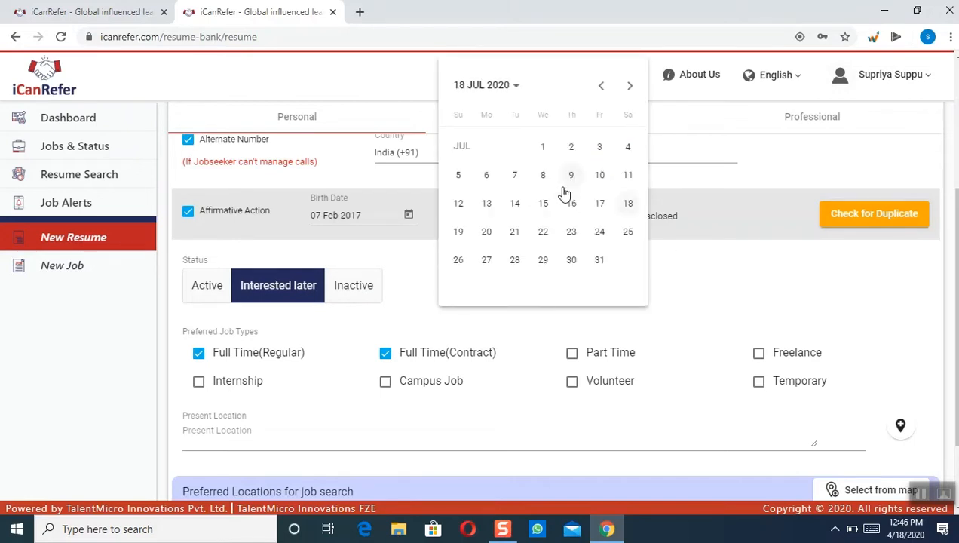
left_click(718, 285)
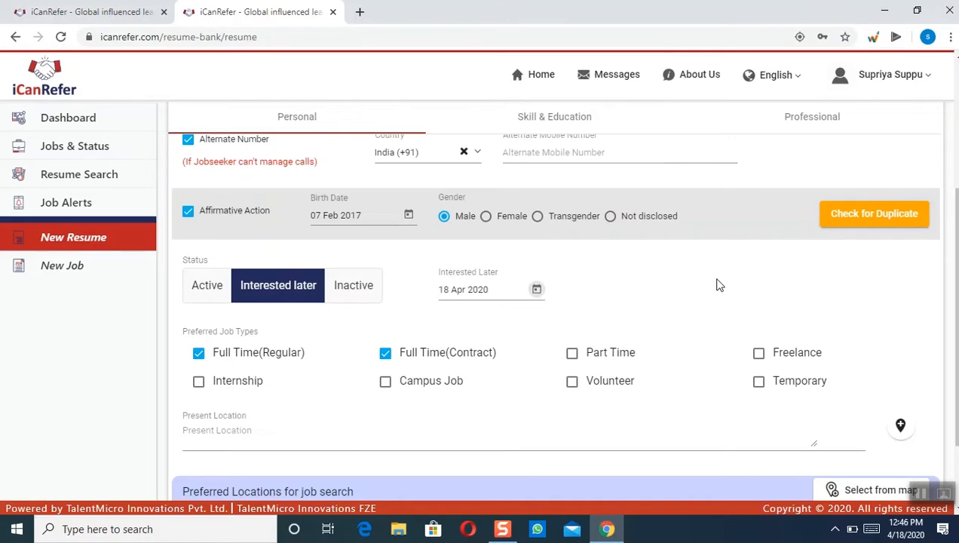
left_click(366, 291)
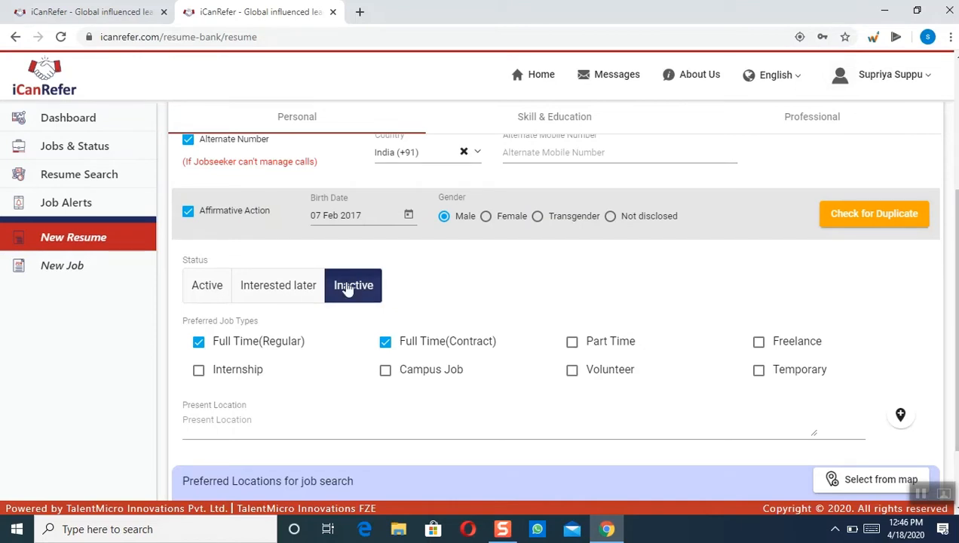
left_click(215, 296)
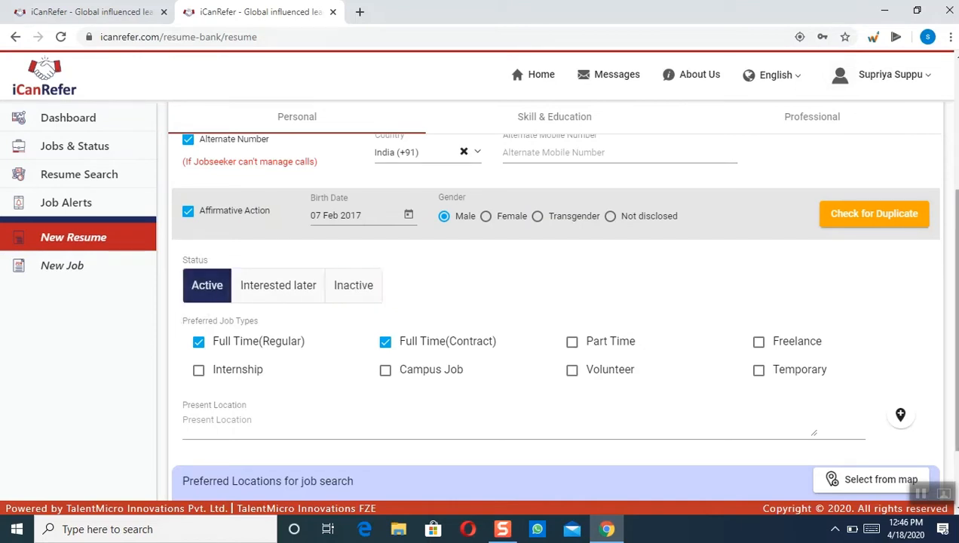
Change the preferred job types by deselecting Full Time(Contract) and selecting Volunteer and Part Time
scroll(554, 302, "down", 2)
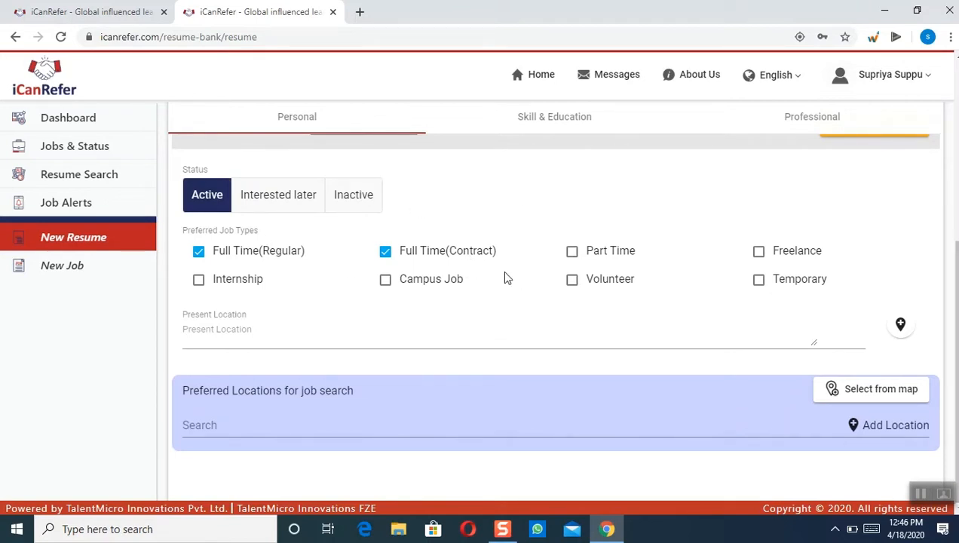
left_click(386, 255)
left_click(576, 282)
left_click(575, 256)
Set the candidate's present location on the map by searching for "nexplace" and selecting Nexplace info Pvt. Ltd
left_click(267, 328)
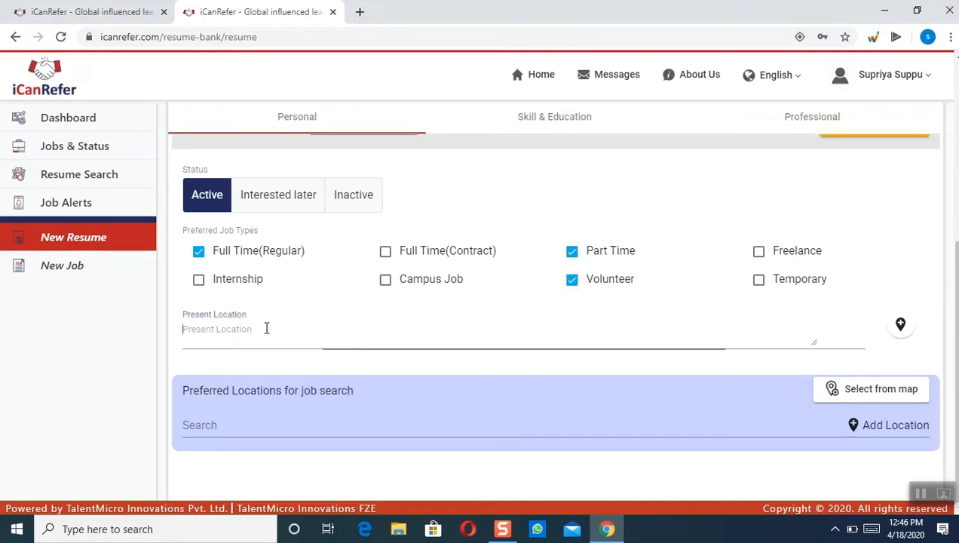
left_click(902, 331)
scroll(903, 333, "up", 2)
scroll(902, 330, "up", 3)
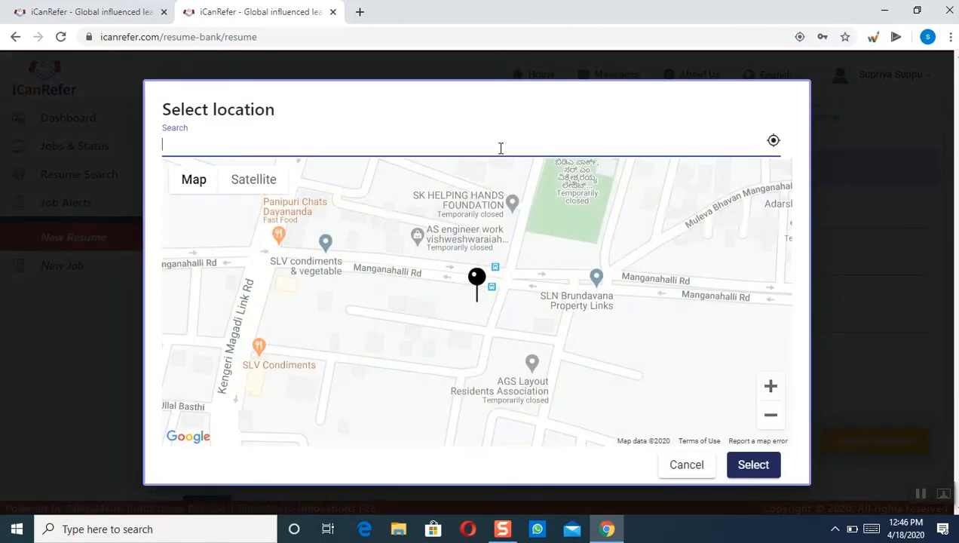
type("nexplace")
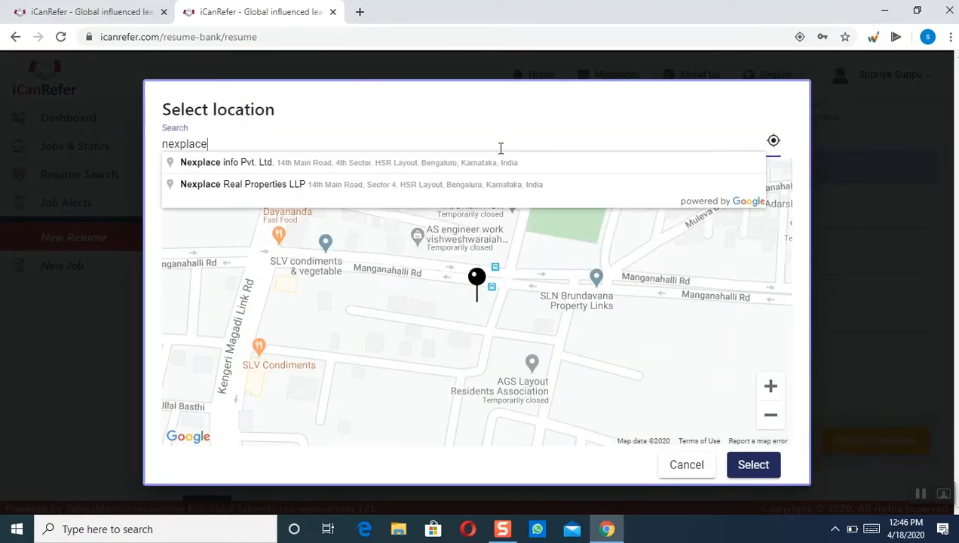
left_click(407, 164)
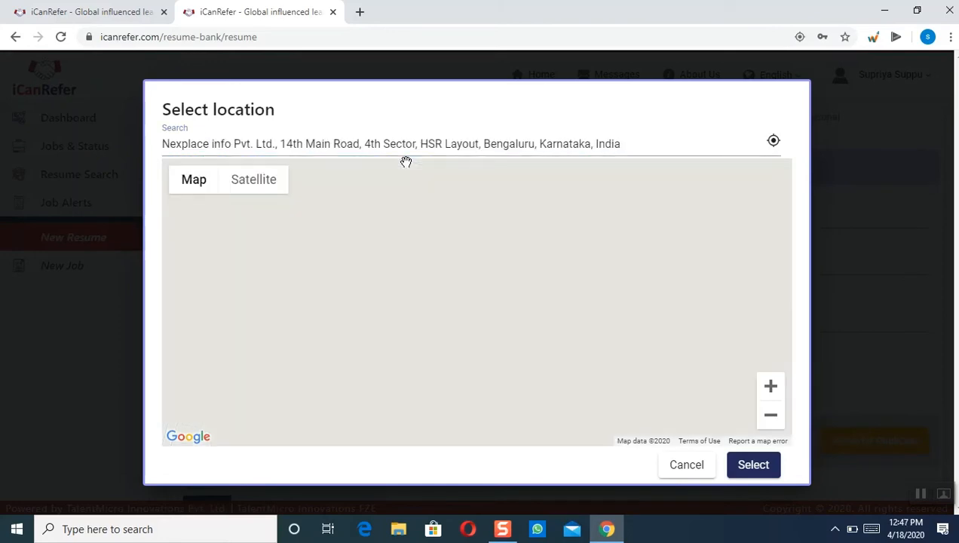
left_click(768, 465)
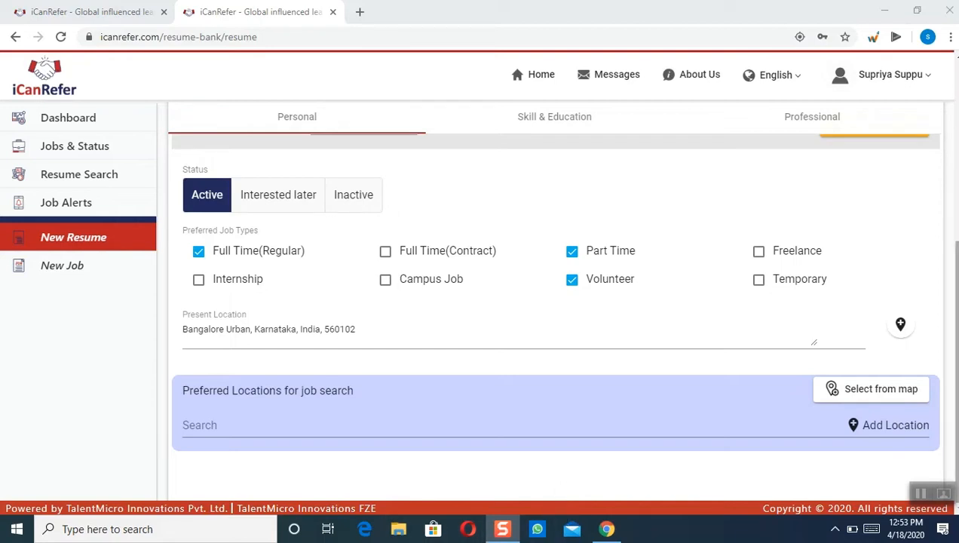
Add Koramangala, Bengaluru, Karnataka, India as a preferred job search location by searching for it on the map
left_click(869, 400)
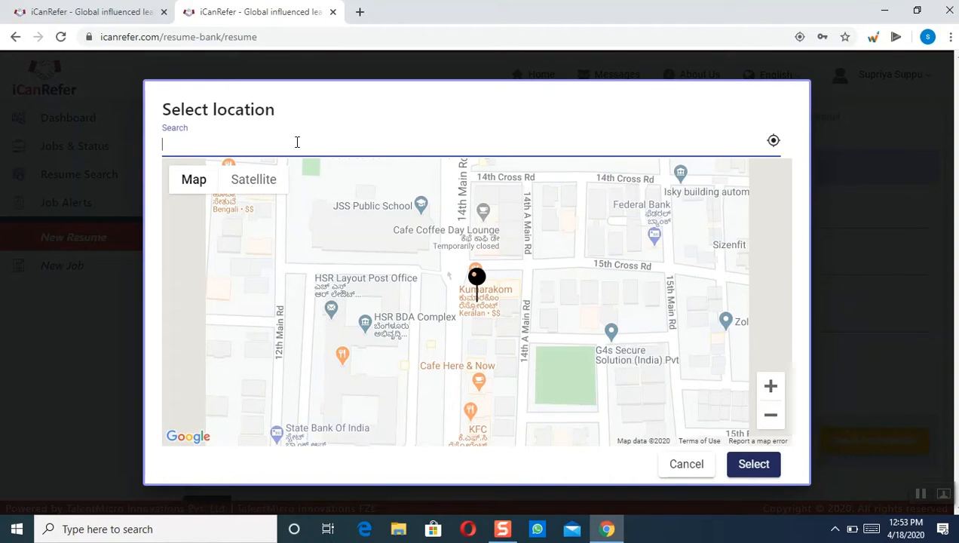
type("korma")
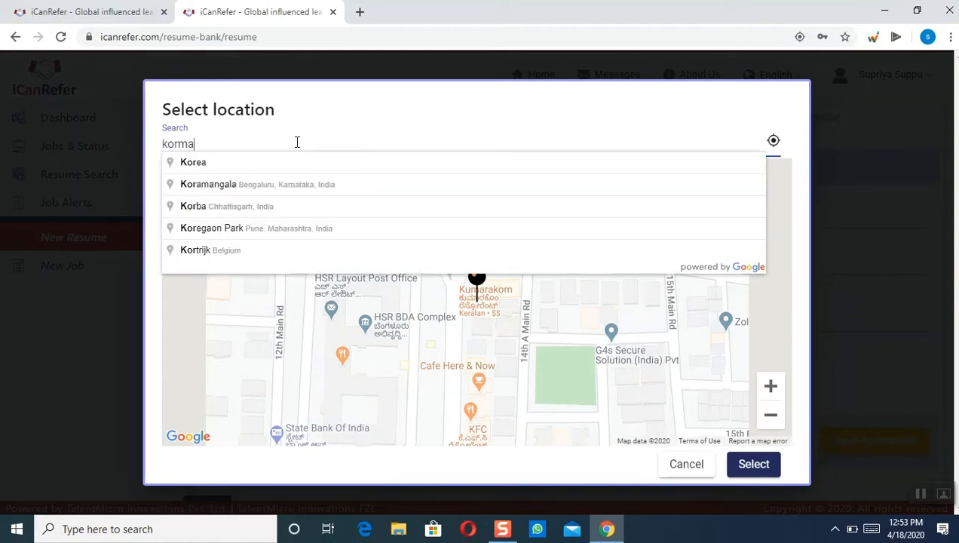
type("ngla")
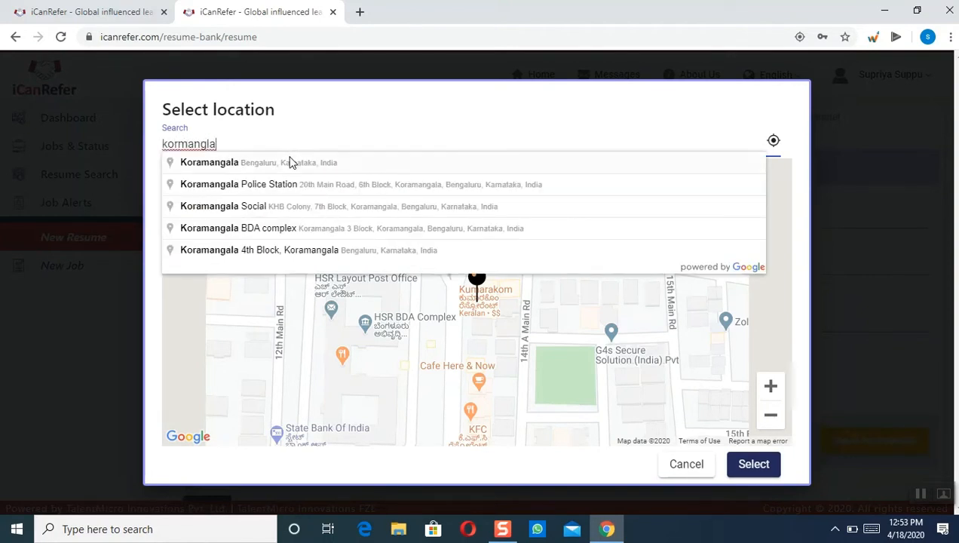
left_click(291, 163)
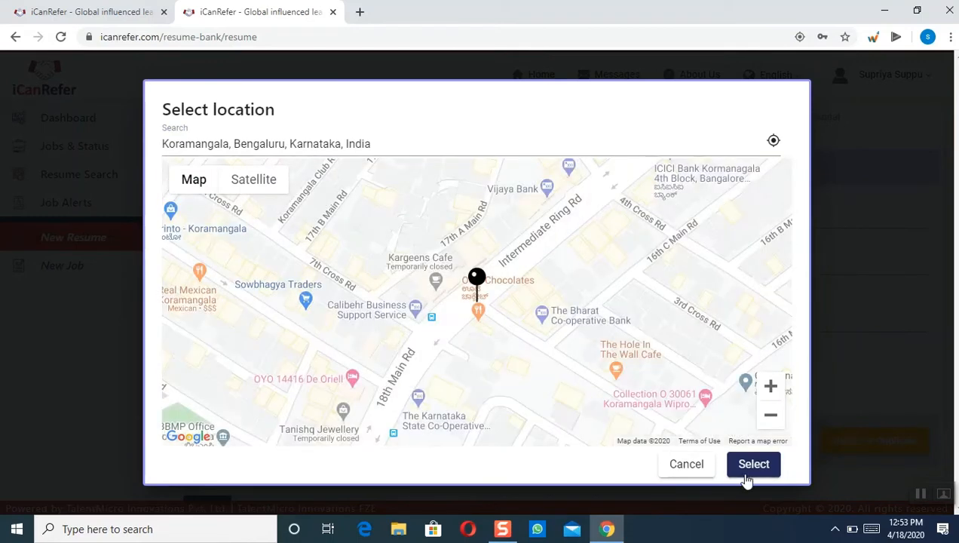
left_click(745, 469)
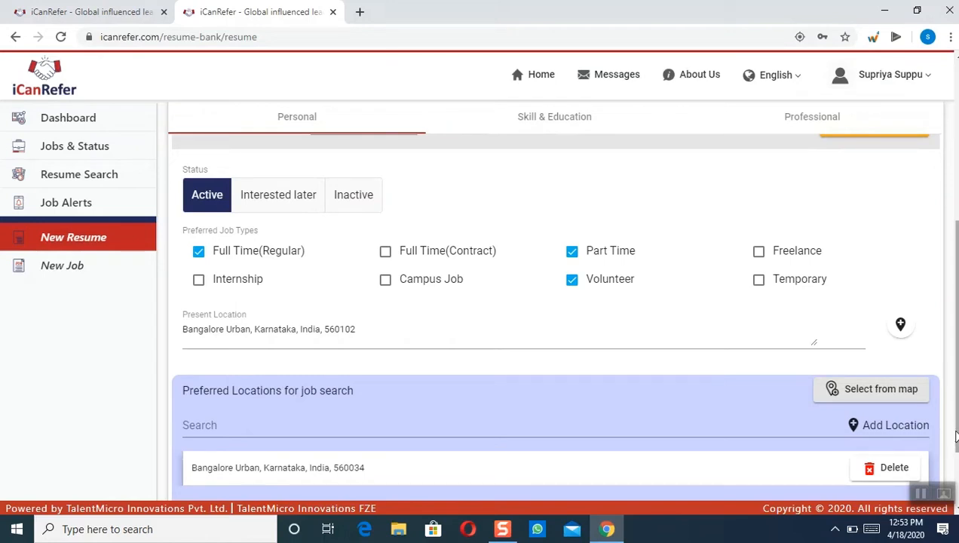
Search for "electronic city" and add Electronic City, Bengaluru, Karnataka, India to the preferred job search locations
left_click(926, 428)
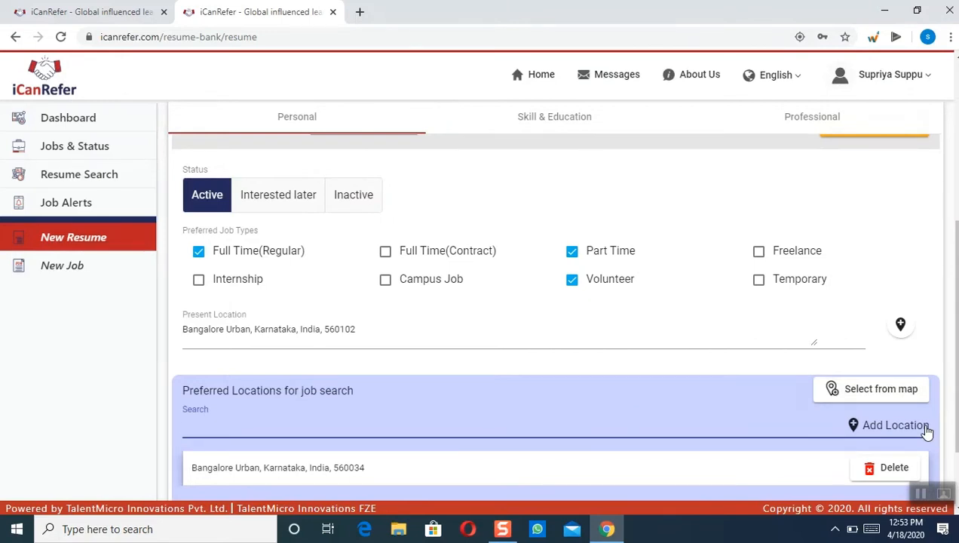
type("electro")
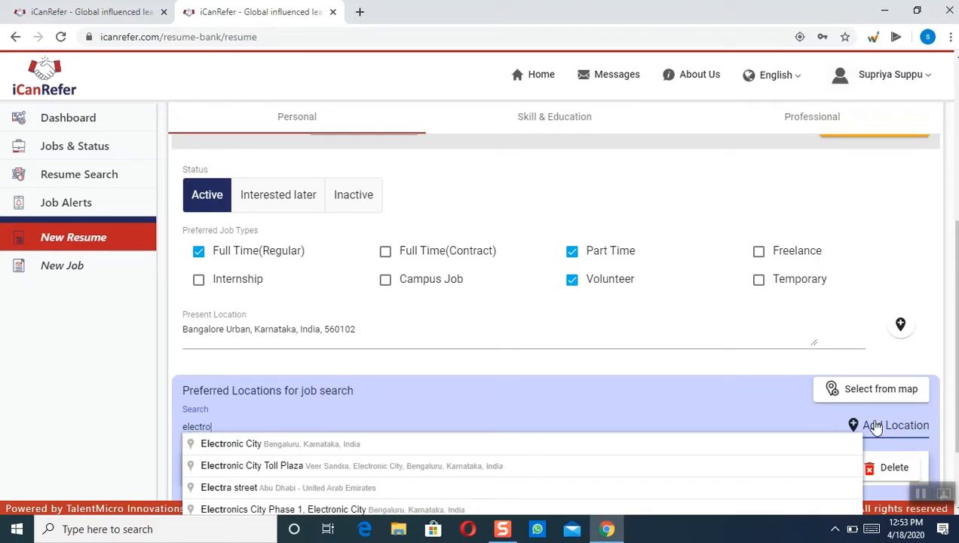
type("nic city")
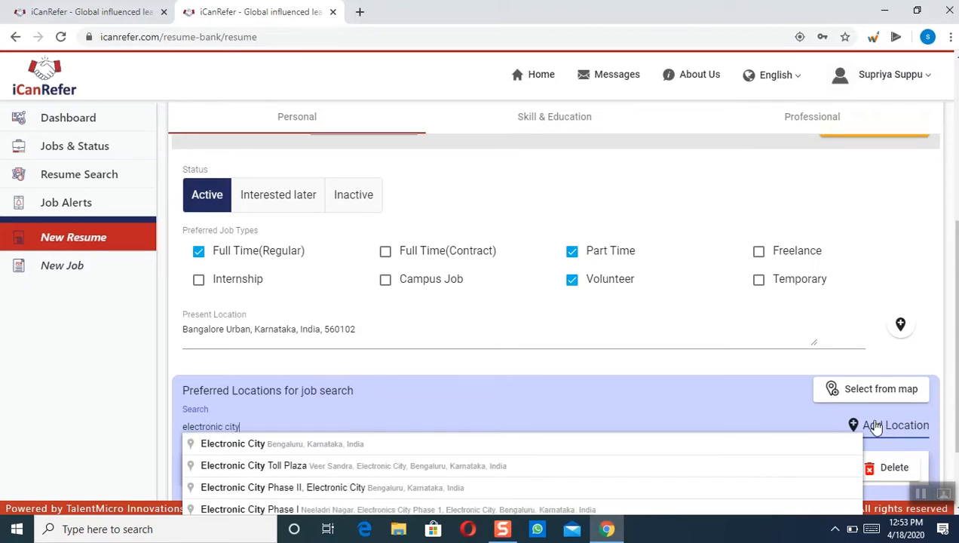
left_click(305, 444)
left_click(875, 427)
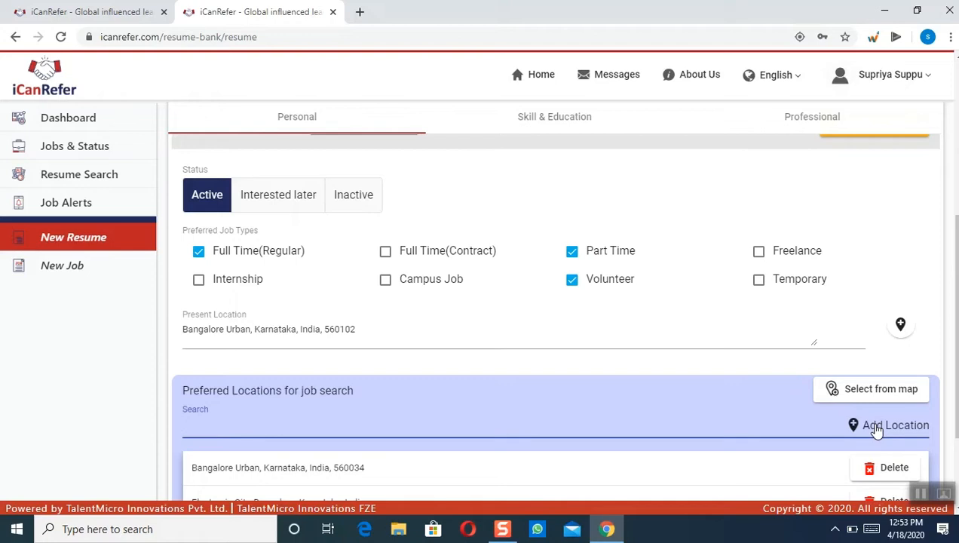
Find Chennai, Tamil Nadu, India and add it to the preferred job search locations
type("chen")
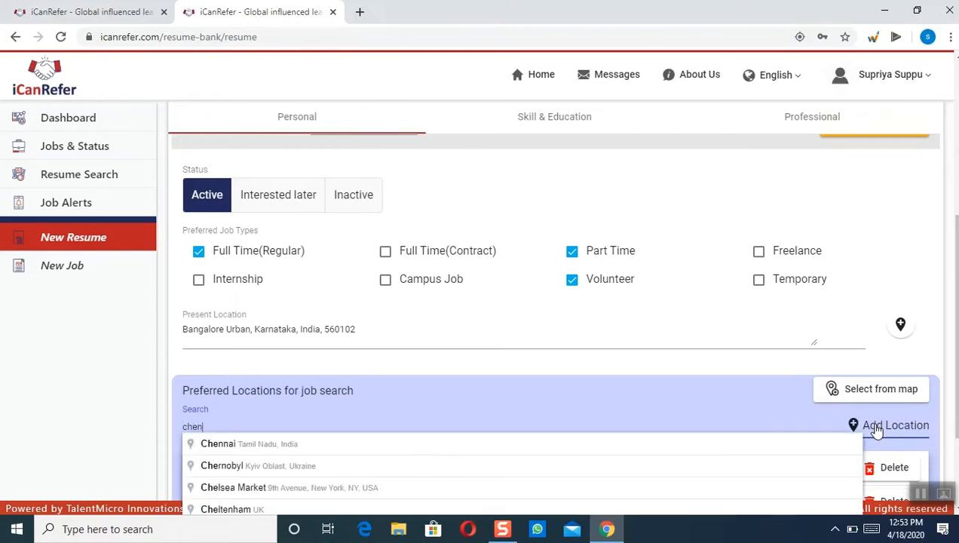
type("aai")
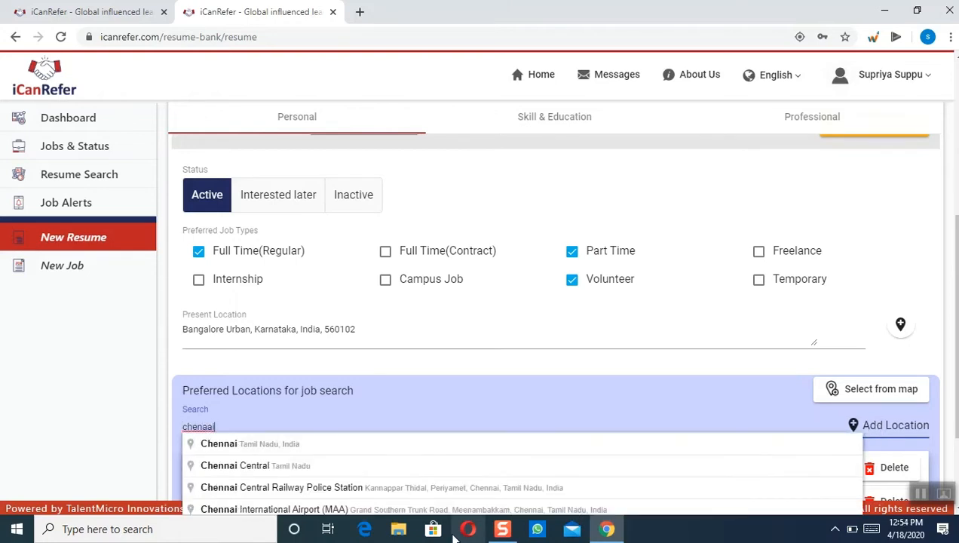
left_click(412, 451)
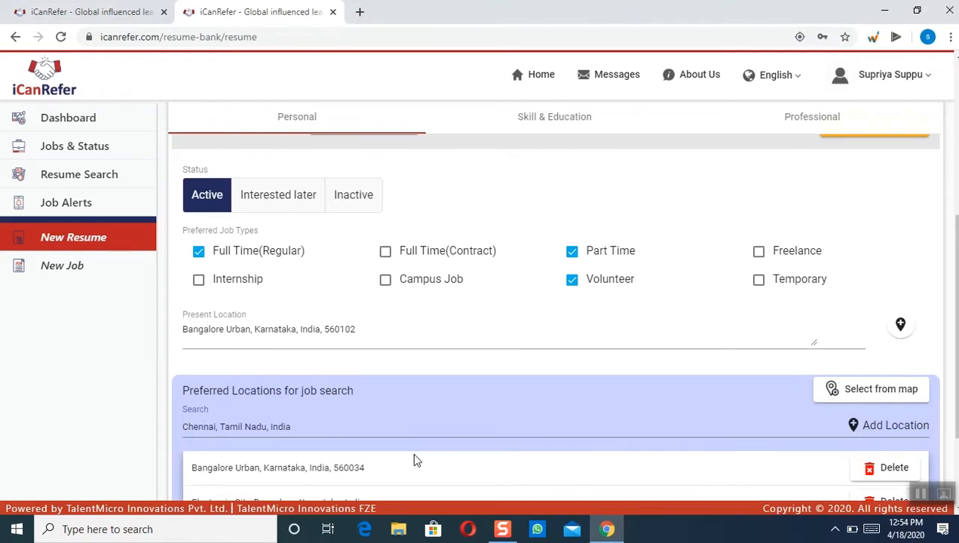
left_click(877, 424)
left_click(328, 451)
left_click(906, 430)
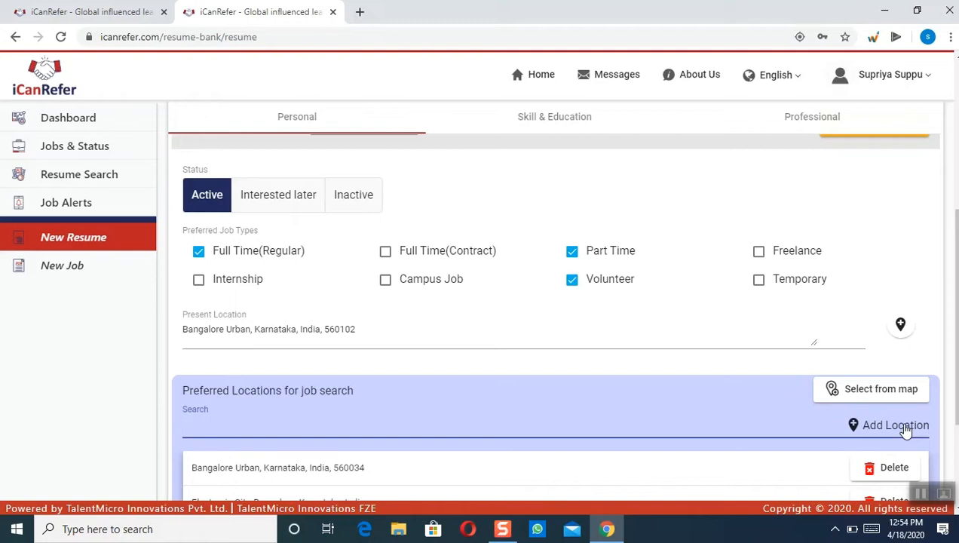
Search for "dubai" and add Dubai - United Arab Emirates to the preferred job search locations
type("dubai")
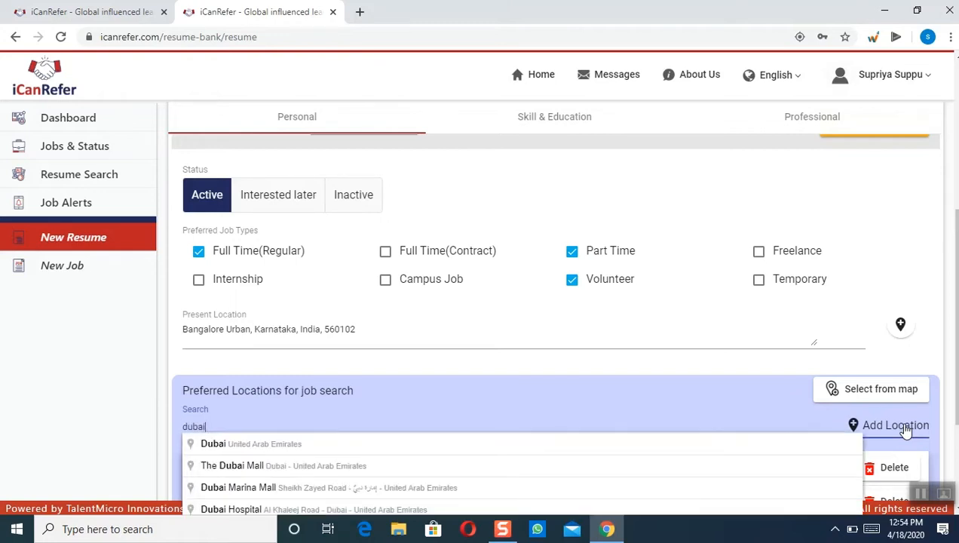
left_click(489, 445)
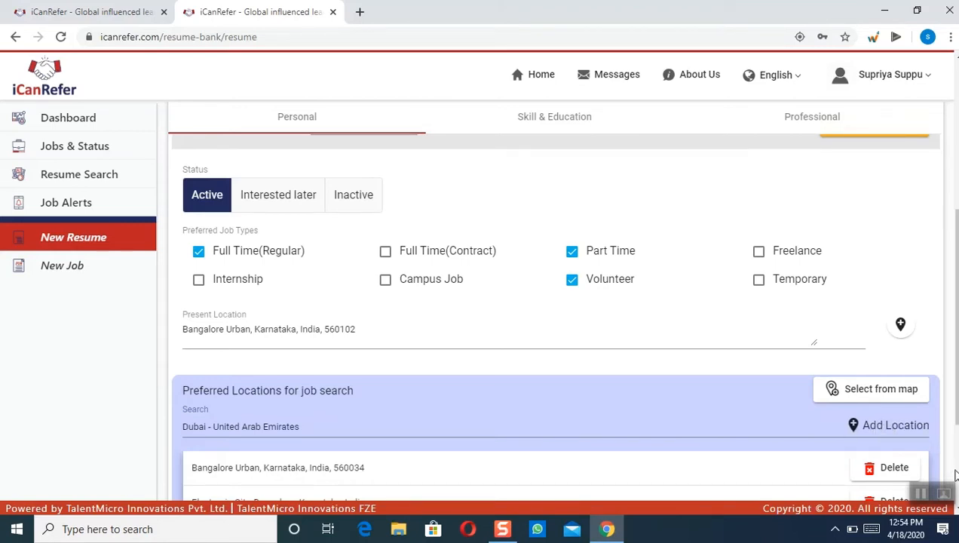
left_click_drag(956, 398, 955, 427)
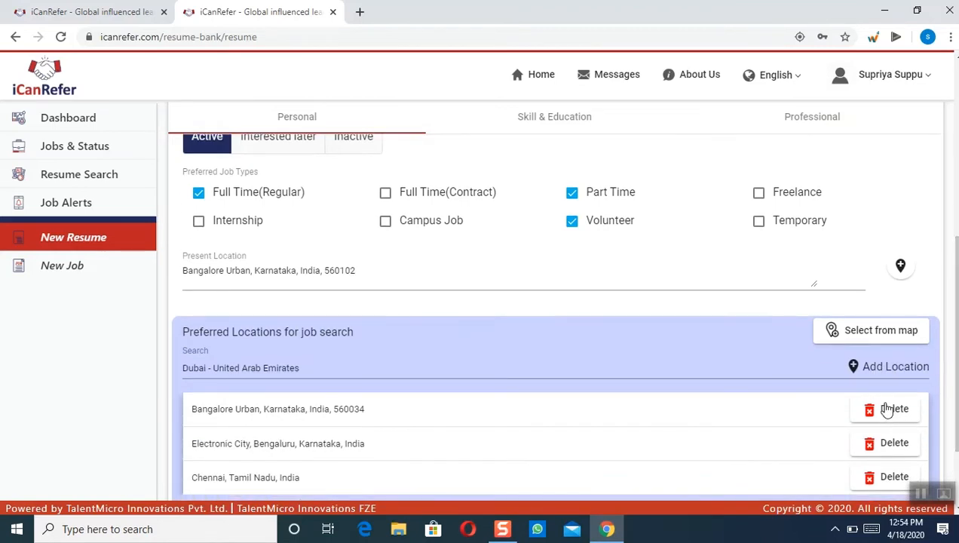
left_click(888, 365)
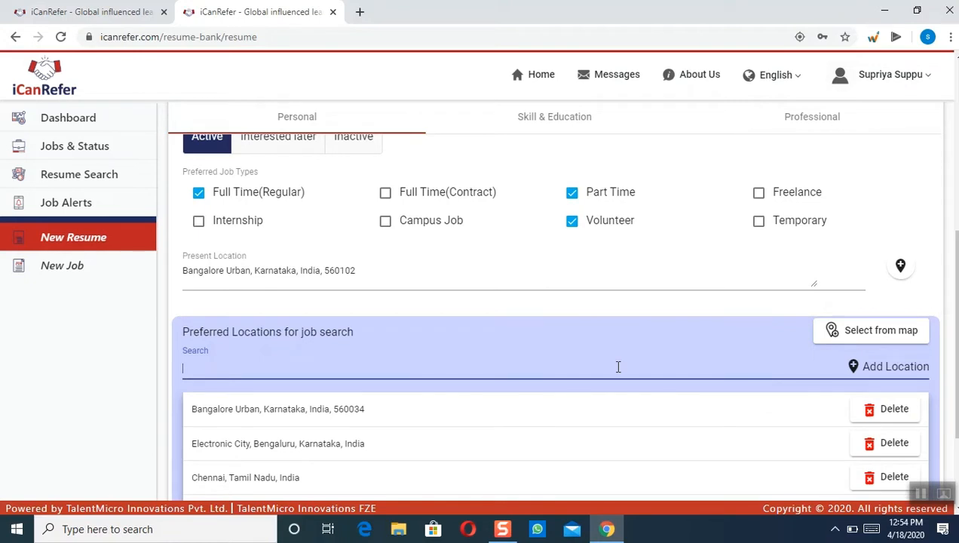
left_click(919, 500)
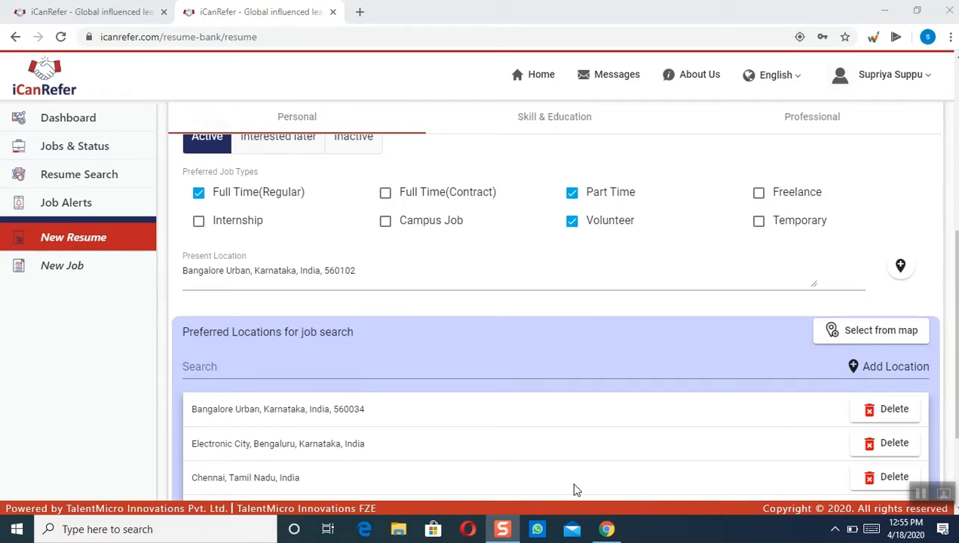
left_click(927, 500)
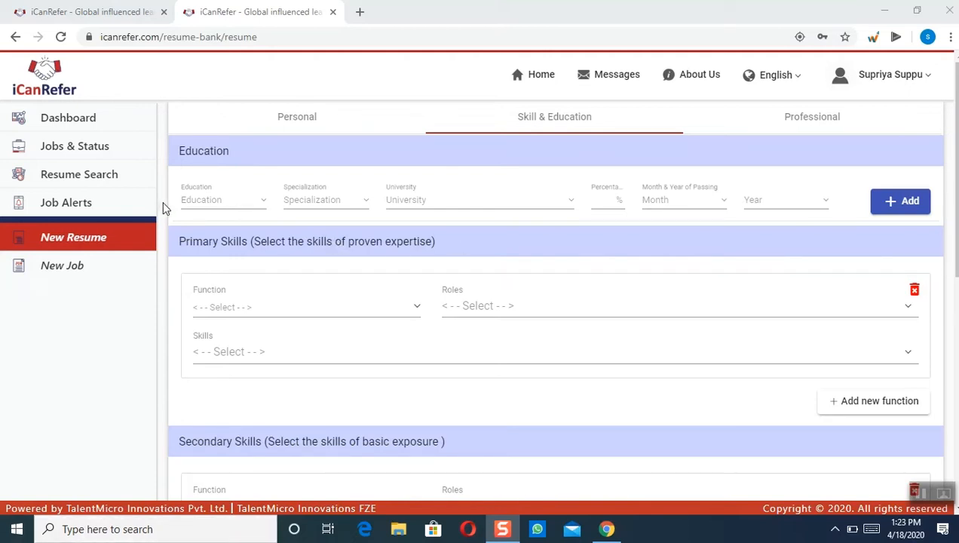
Set the candidate's education to UG / Bachelors (Grade 15/16) with the specialization Commerce, Accounting, Costing
left_click(200, 201)
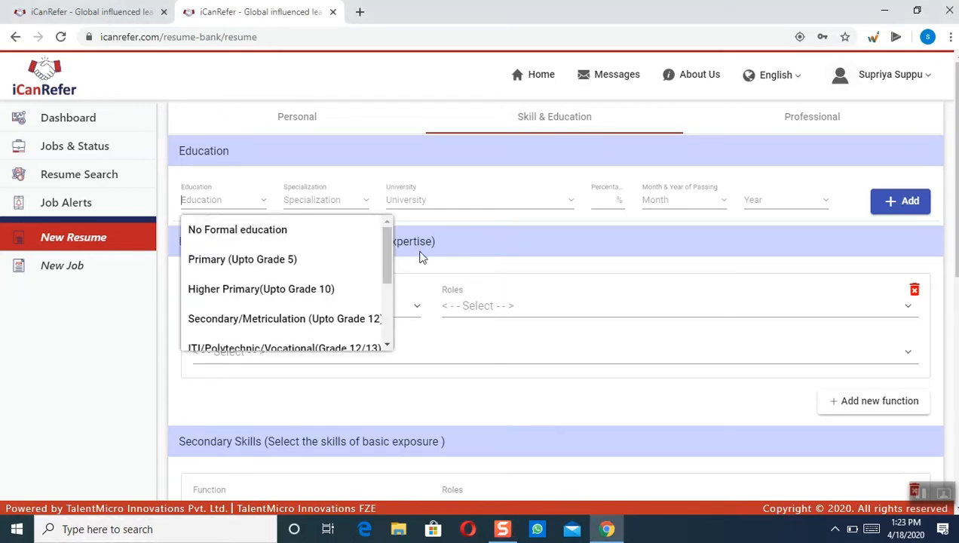
left_click_drag(386, 250, 392, 295)
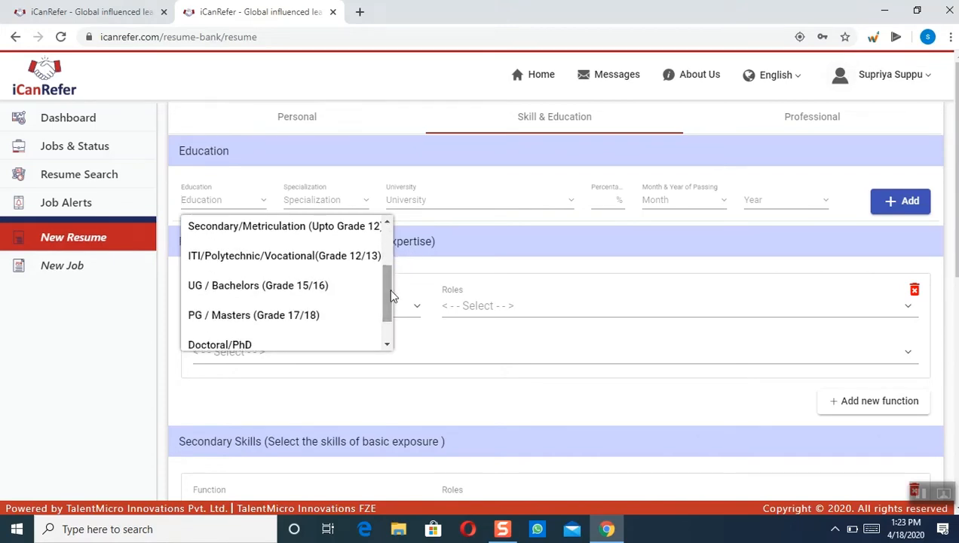
left_click(305, 285)
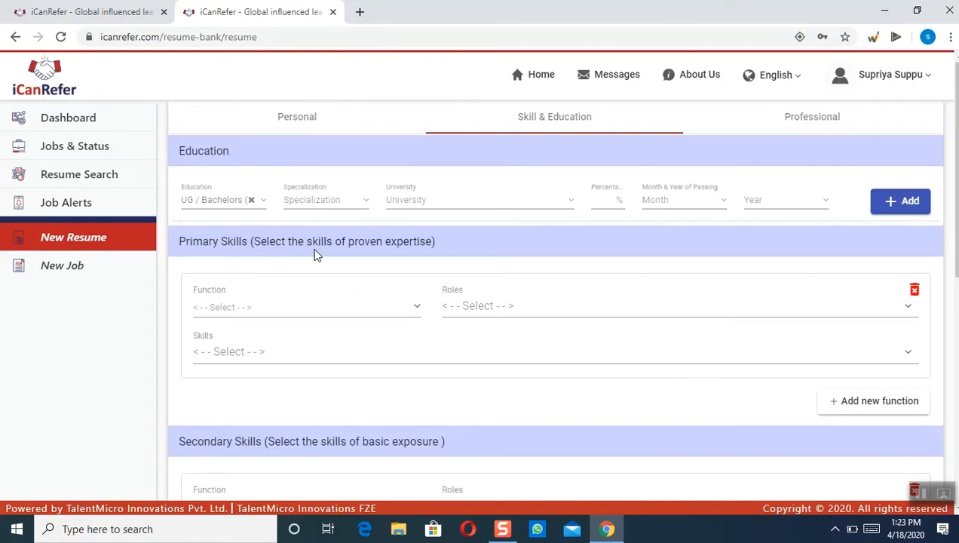
left_click(306, 204)
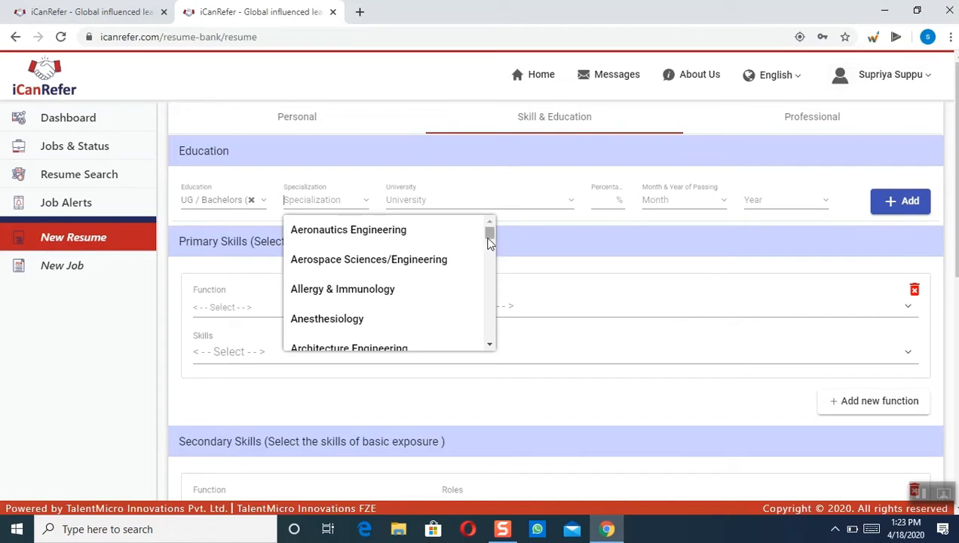
left_click_drag(489, 234, 490, 248)
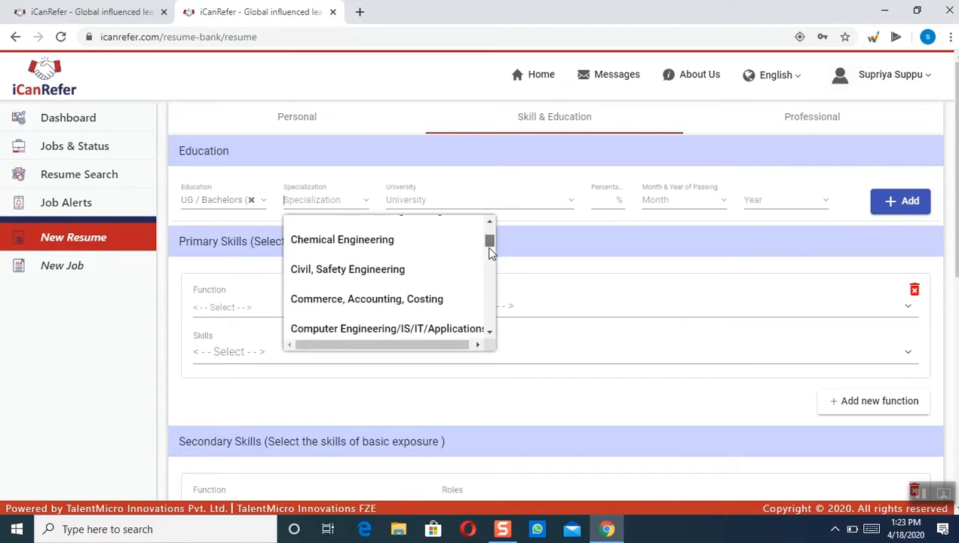
left_click(390, 300)
Complete the bachelor's entry with Bangalore Institute of Technology, 70 percent and June 2020 as passing date, and add it to the education list
left_click(412, 200)
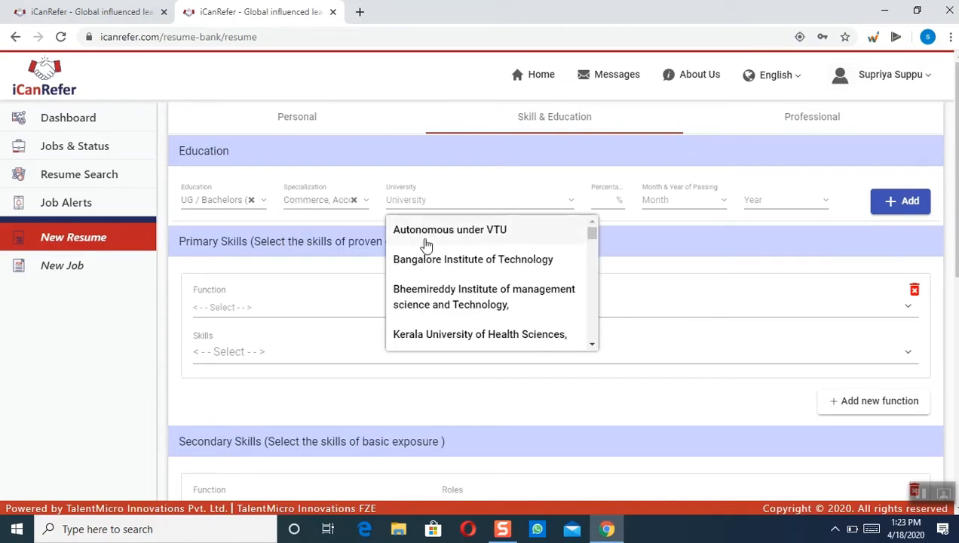
left_click(429, 260)
left_click(600, 202)
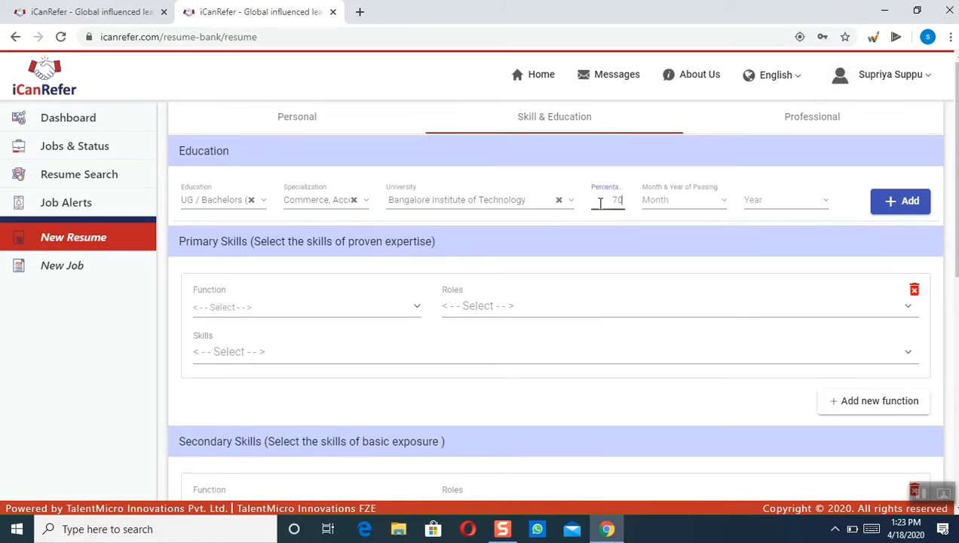
key("Tab")
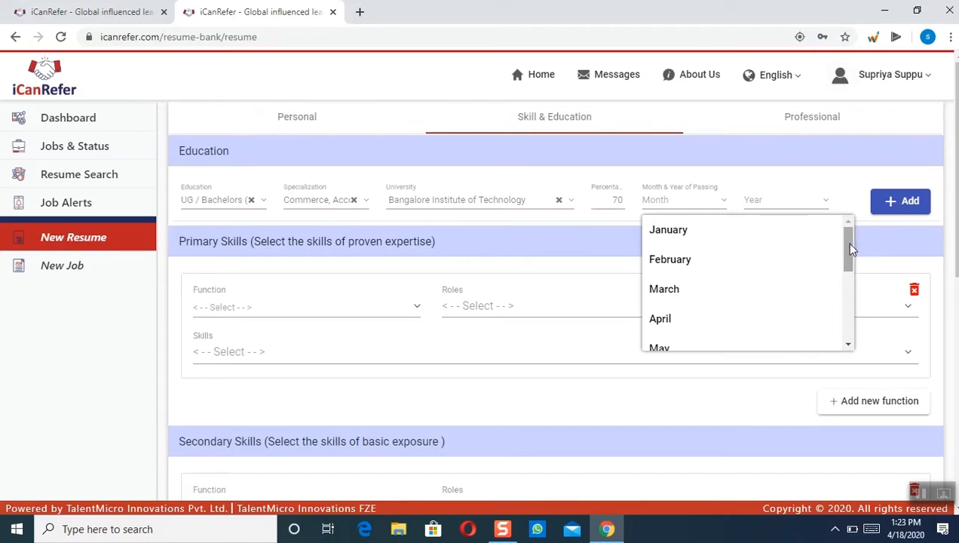
left_click_drag(849, 244, 848, 259)
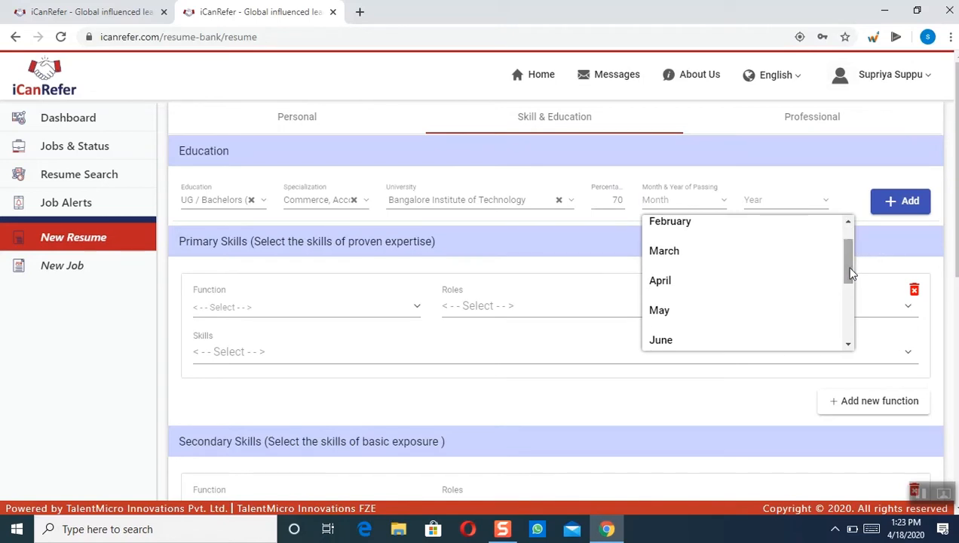
left_click(662, 341)
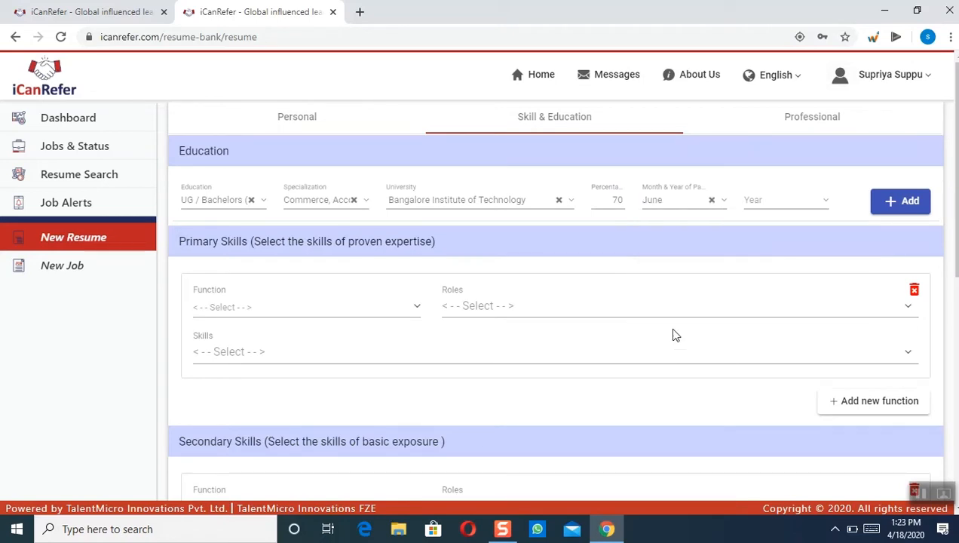
left_click(760, 199)
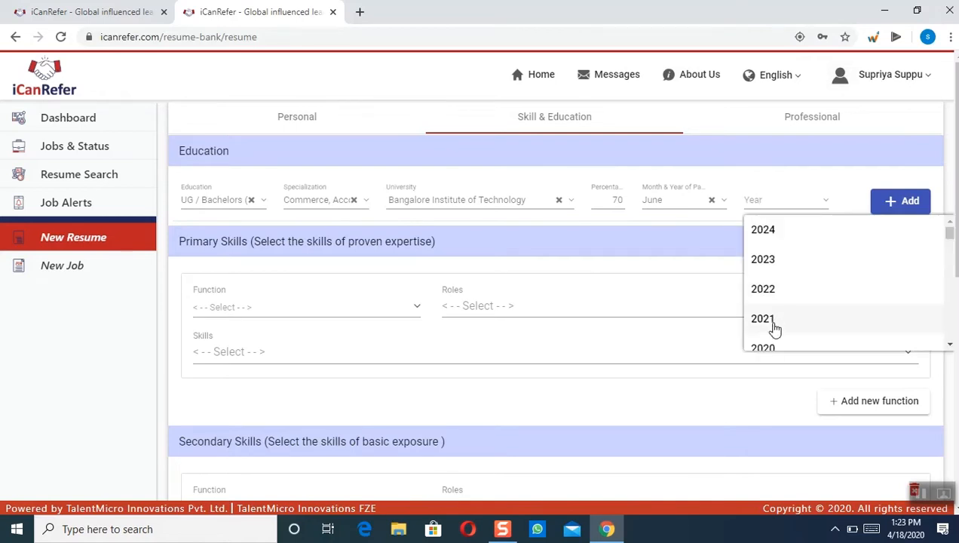
left_click(774, 346)
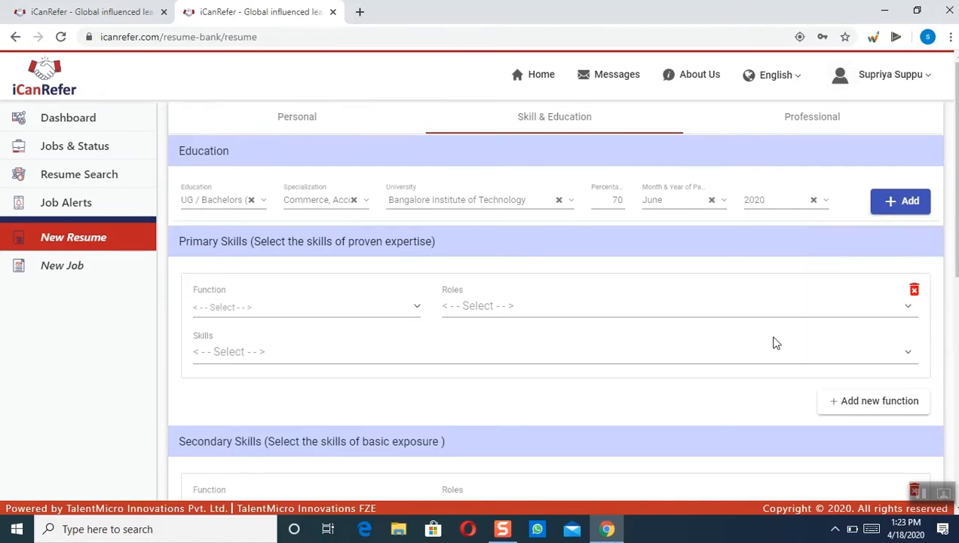
left_click(891, 205)
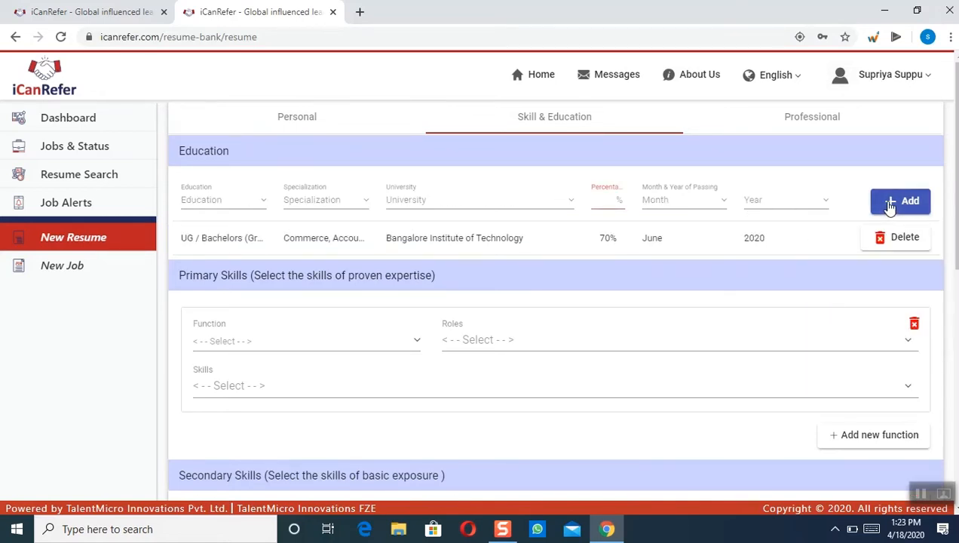
Start a second education entry with PG / Masters (Grade 17/18) and the specialization Allergy & Immunology
left_click(208, 203)
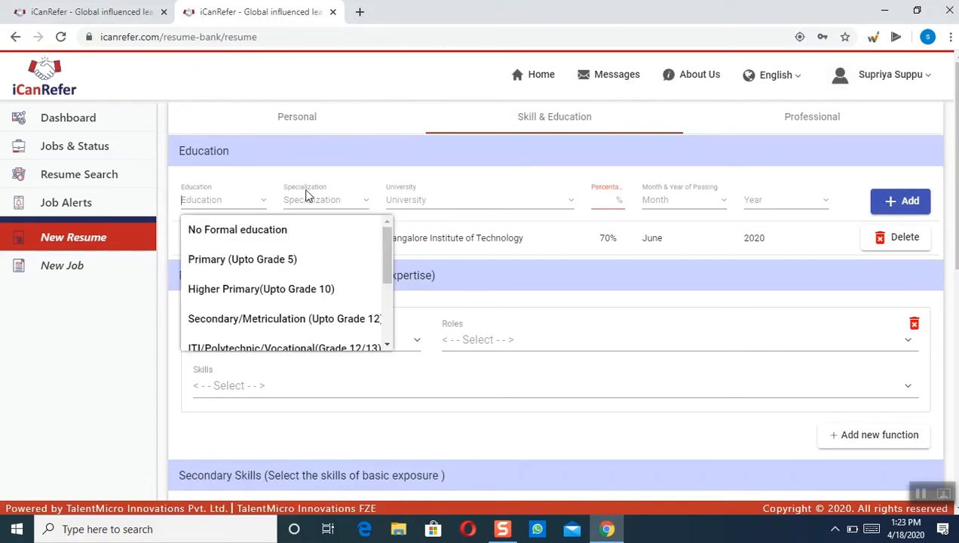
left_click_drag(388, 259, 388, 298)
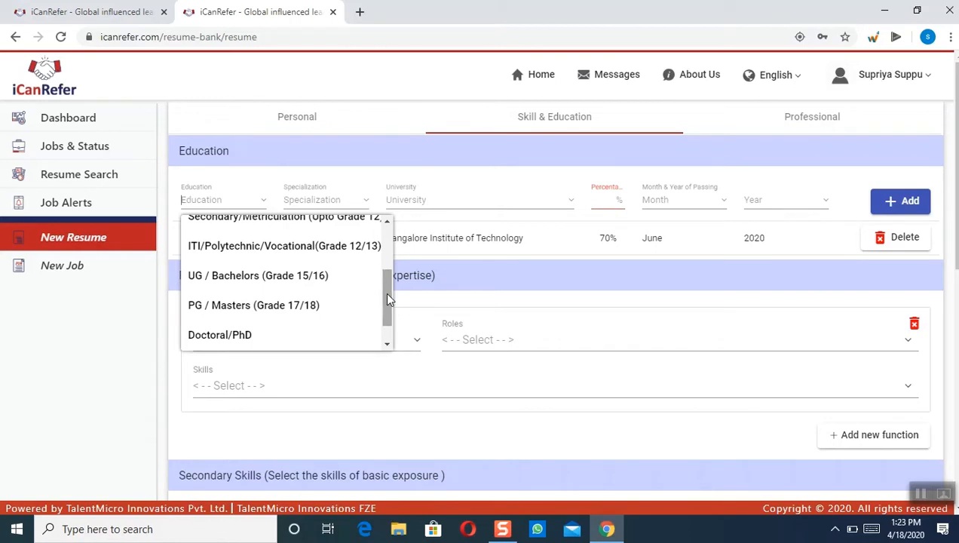
left_click(261, 316)
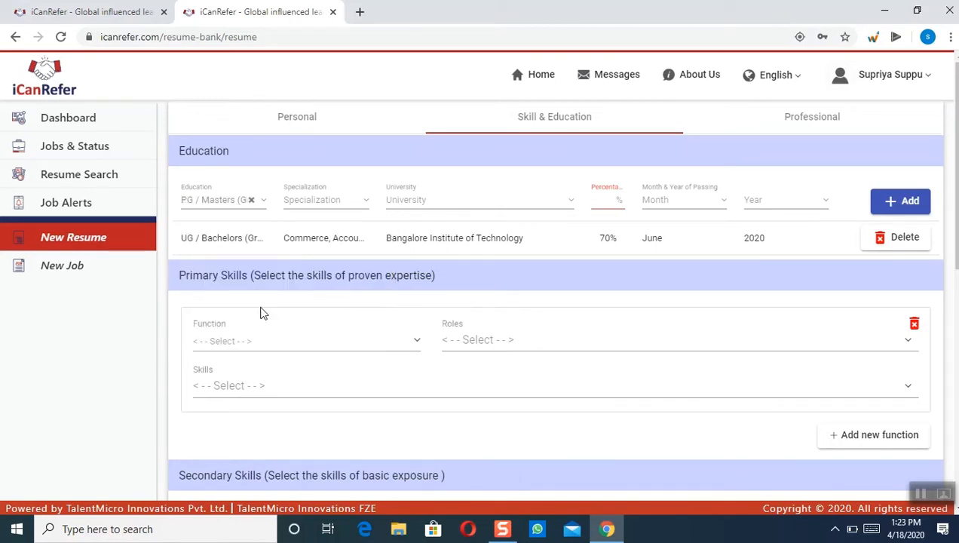
left_click(308, 200)
left_click(324, 294)
Complete the master's entry with Bangalore Institute of Technology, 80 percent and April 2020 as passing date, and add it to the education list
left_click(418, 200)
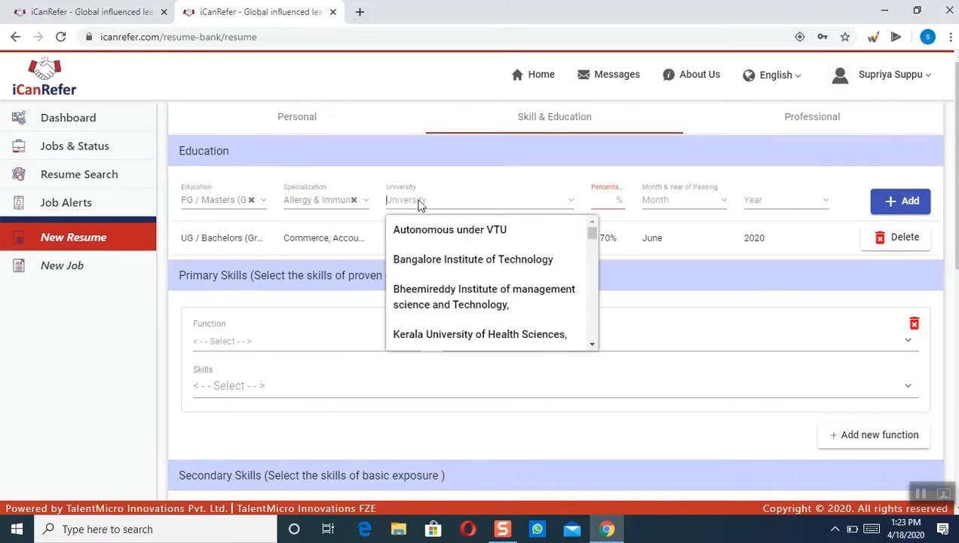
left_click(434, 264)
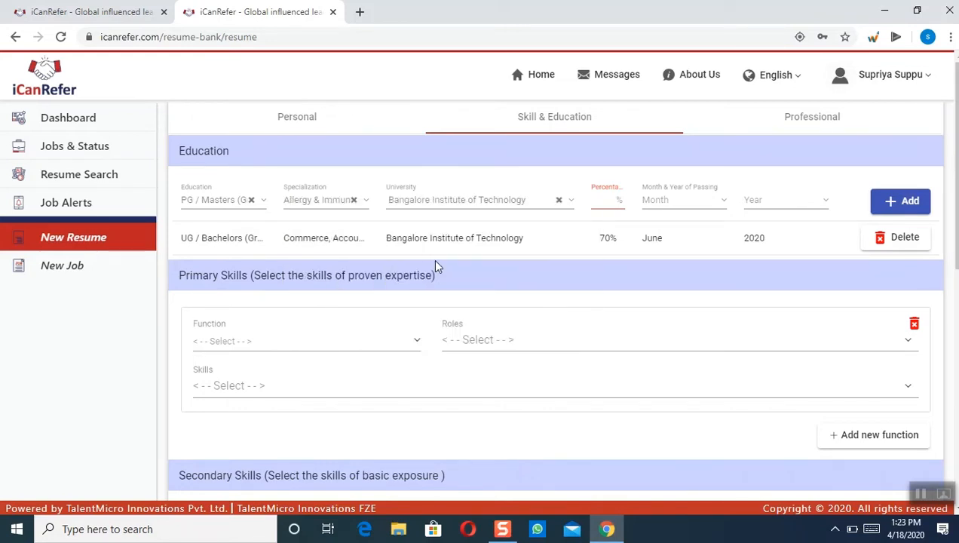
left_click(612, 200)
type("80")
left_click(645, 202)
left_click(661, 319)
left_click(770, 202)
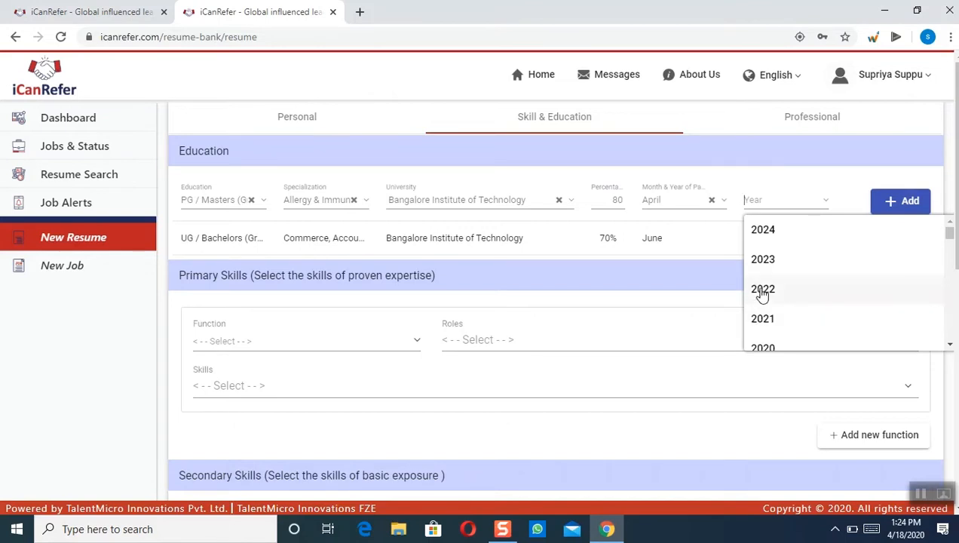
left_click(763, 348)
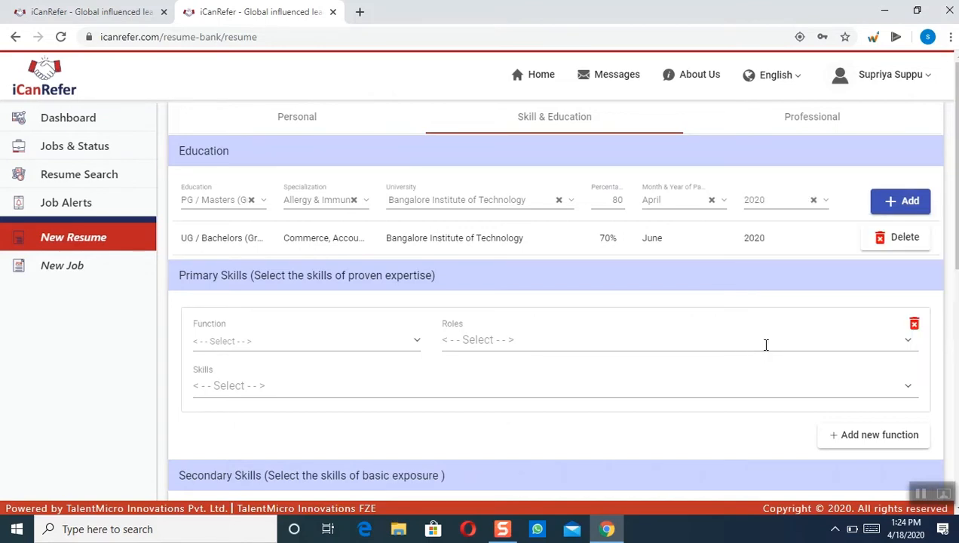
left_click(889, 204)
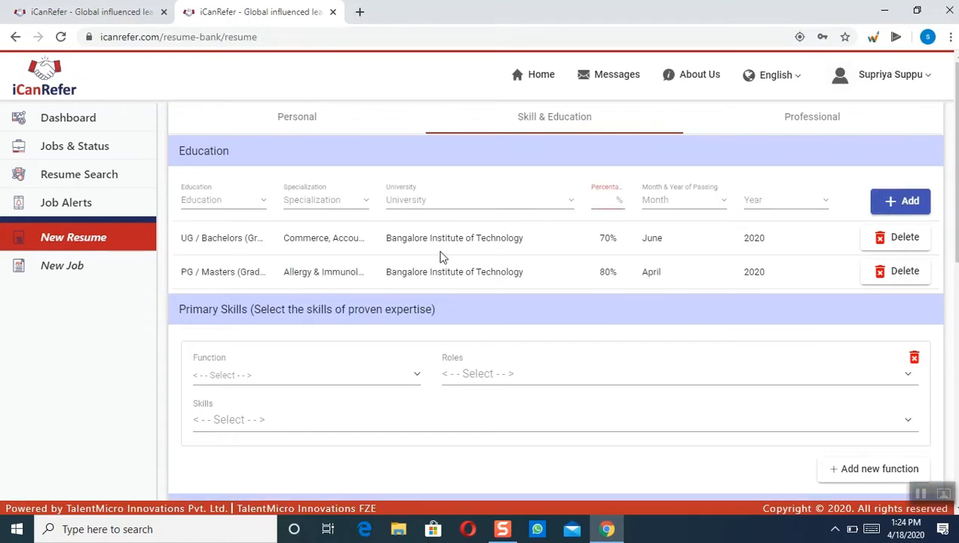
Search the university choices for "visv" in the blank education entry
left_click(400, 204)
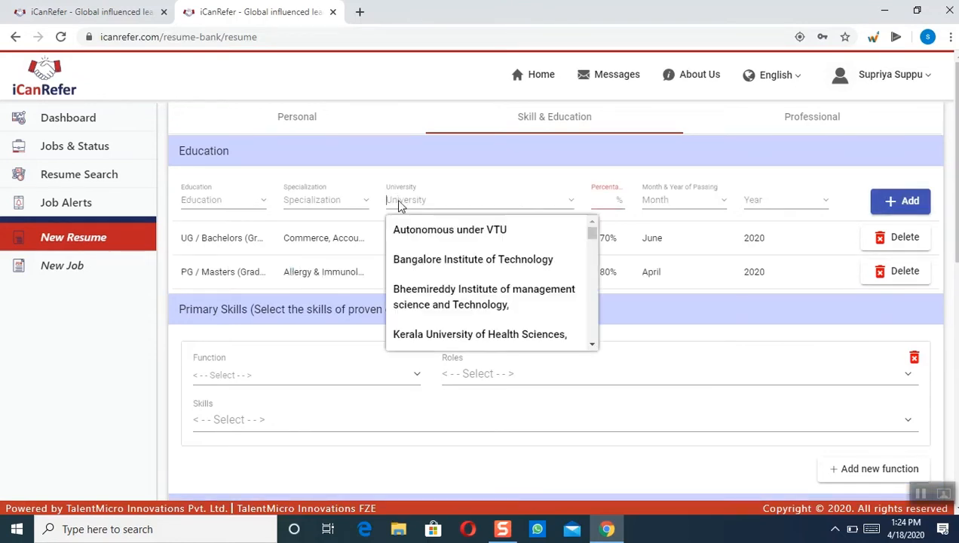
left_click(399, 201)
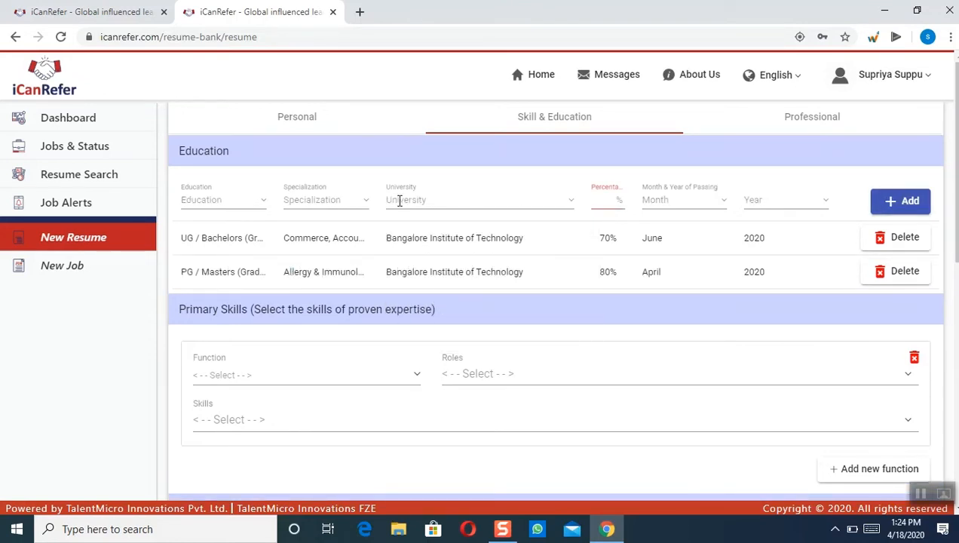
left_click(399, 201)
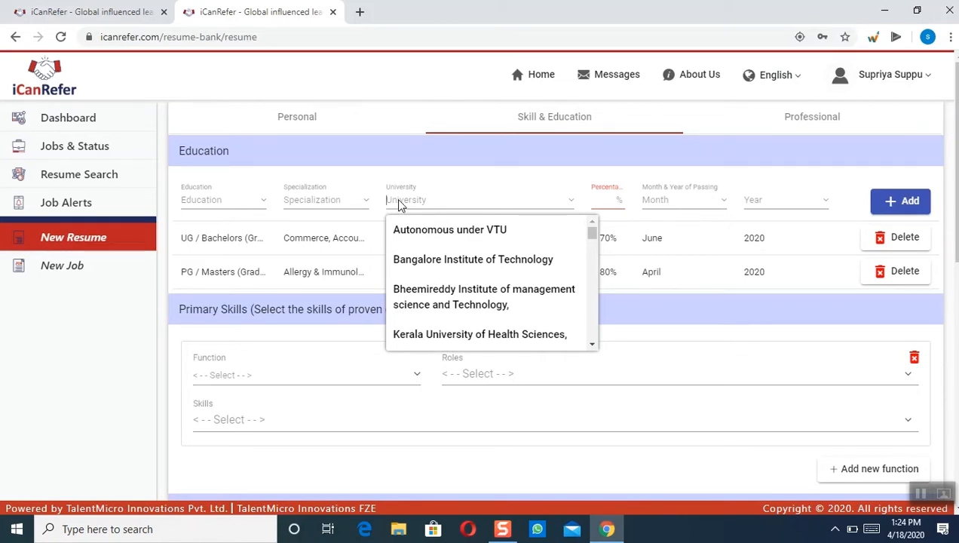
type("visv")
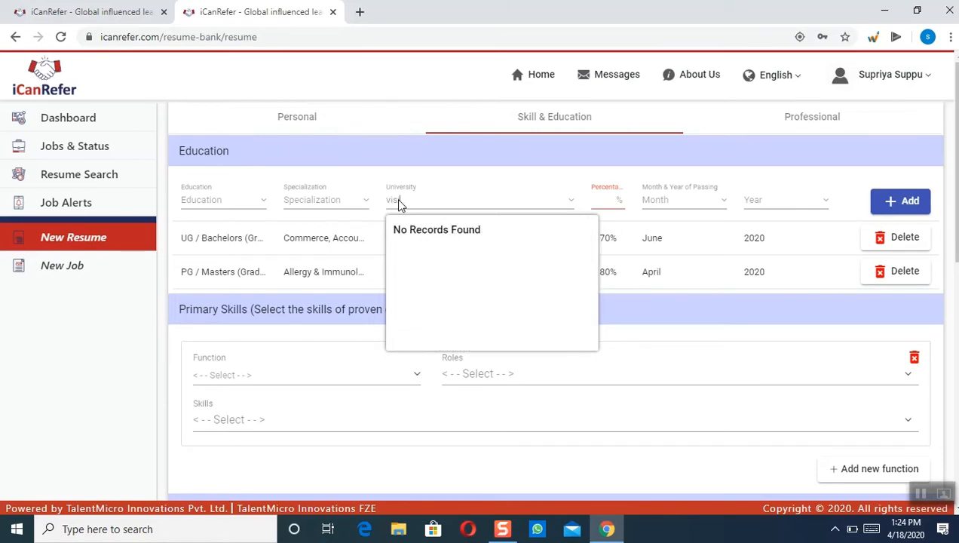
left_click(399, 200)
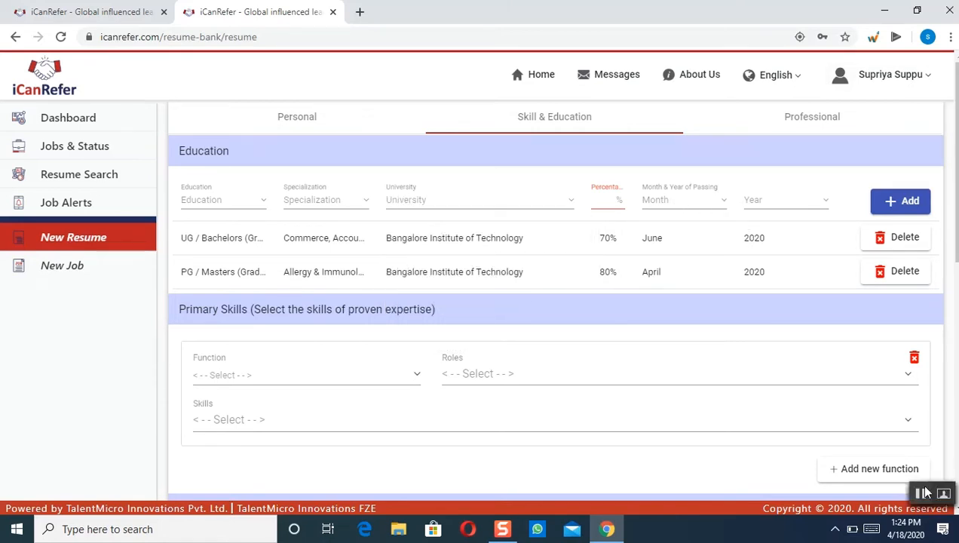
Set the primary skills function to Human Resources (HR), Recruitment, Indutrial Relations and select the skill Payroll Process
scroll(562, 492, "down", 2)
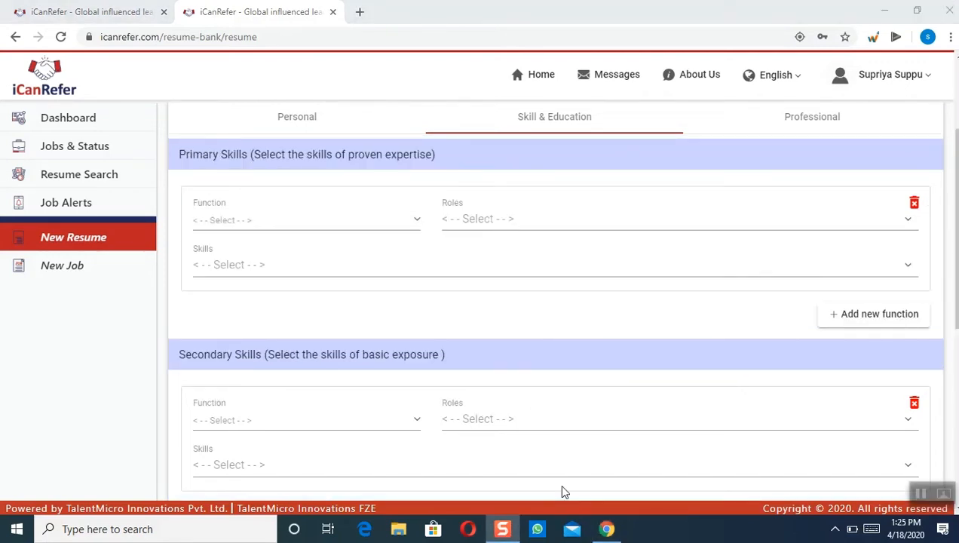
left_click(236, 222)
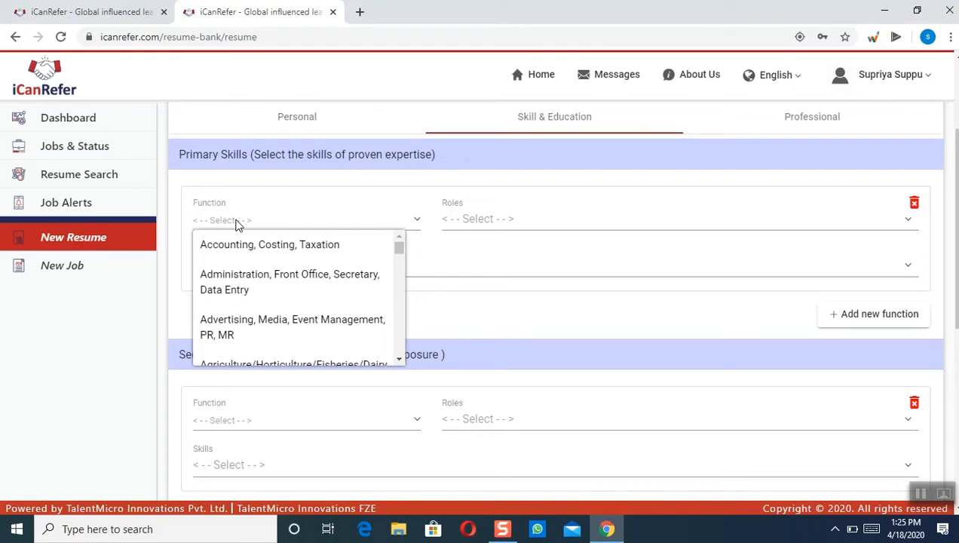
type("Huma")
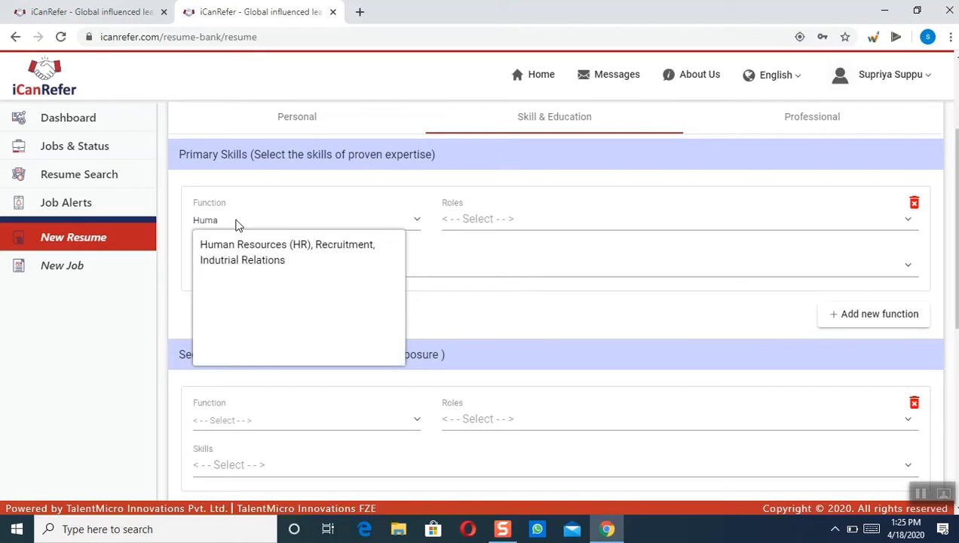
left_click(236, 251)
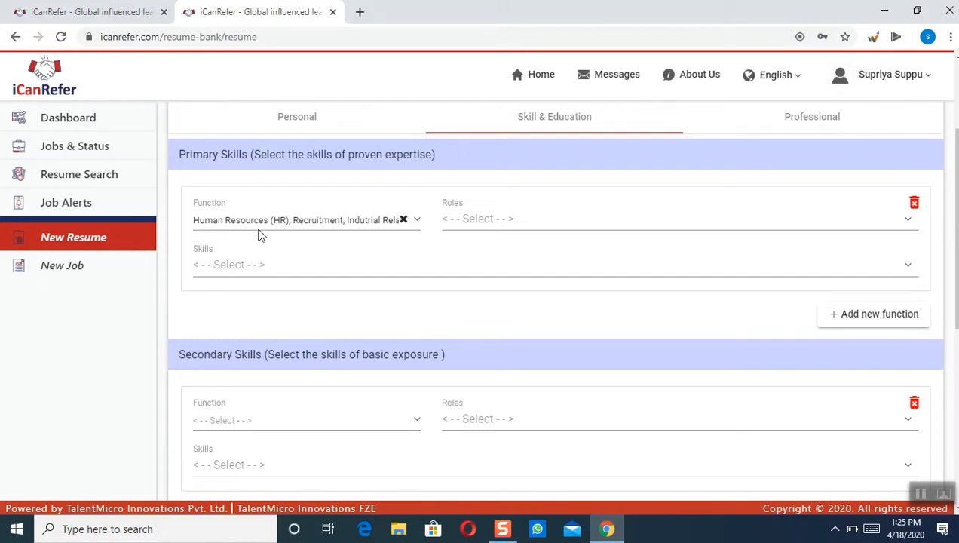
left_click(272, 273)
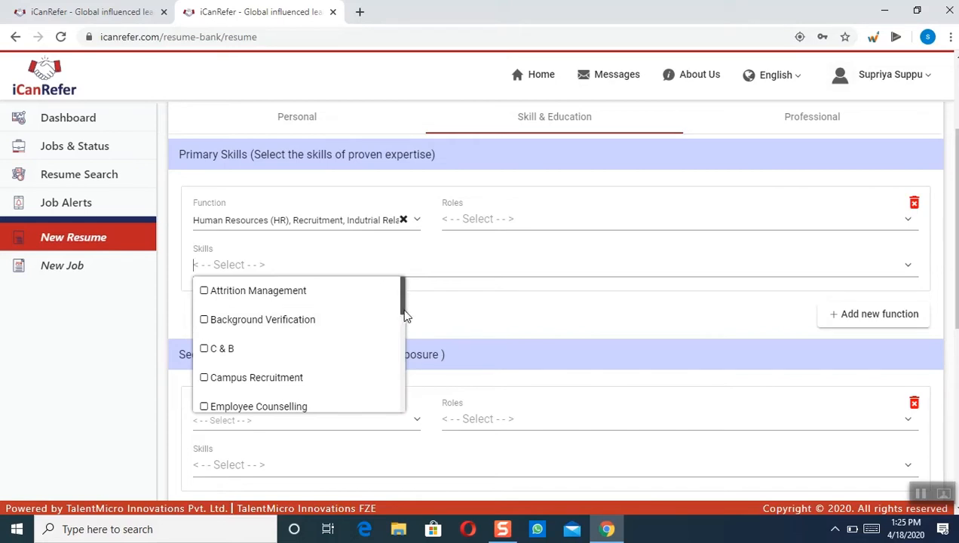
left_click_drag(405, 316, 398, 391)
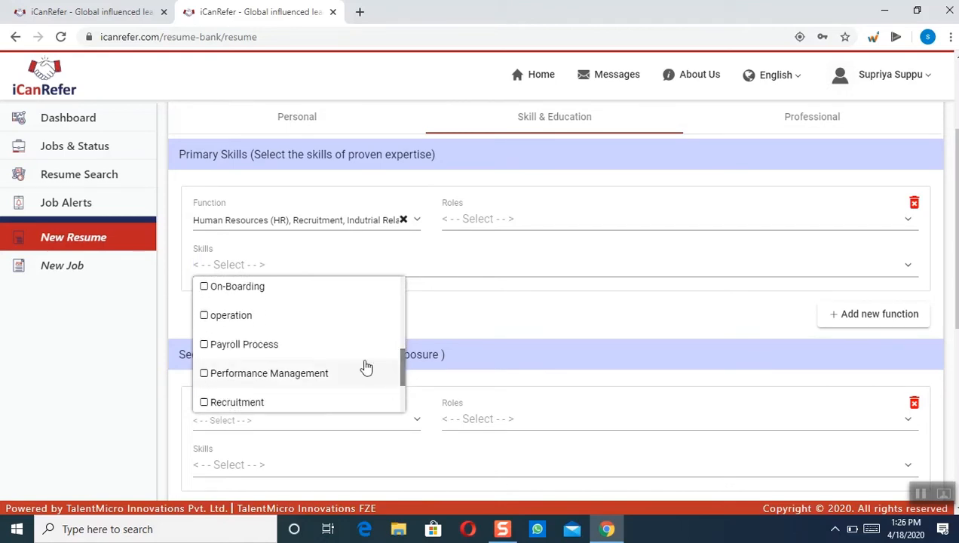
left_click(273, 349)
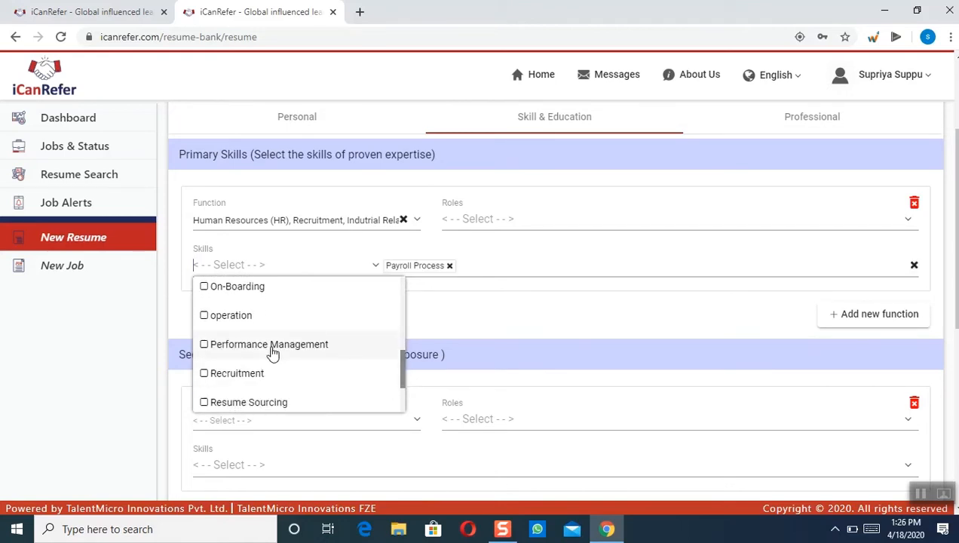
left_click(434, 332)
Select Executive as the role for the first primary skills function
left_click(463, 220)
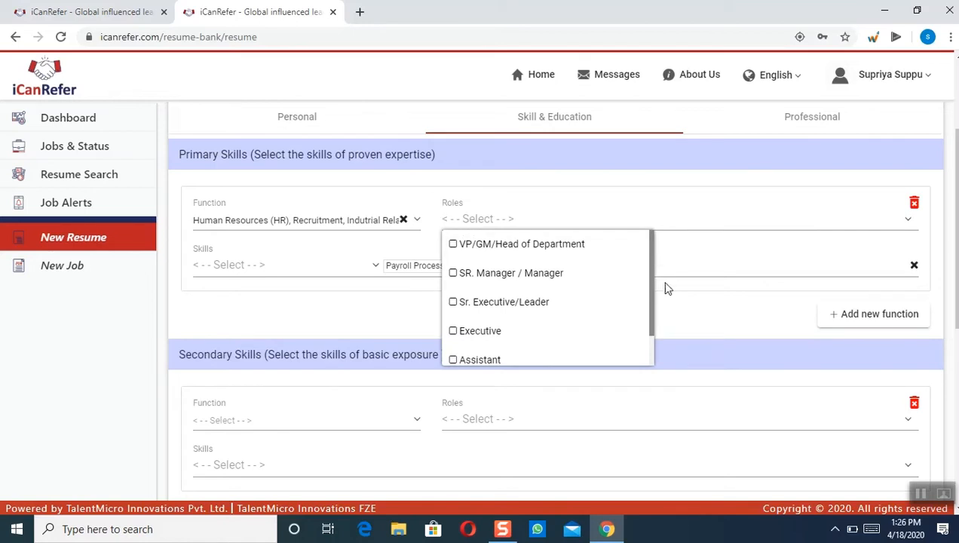
left_click_drag(651, 285, 655, 329)
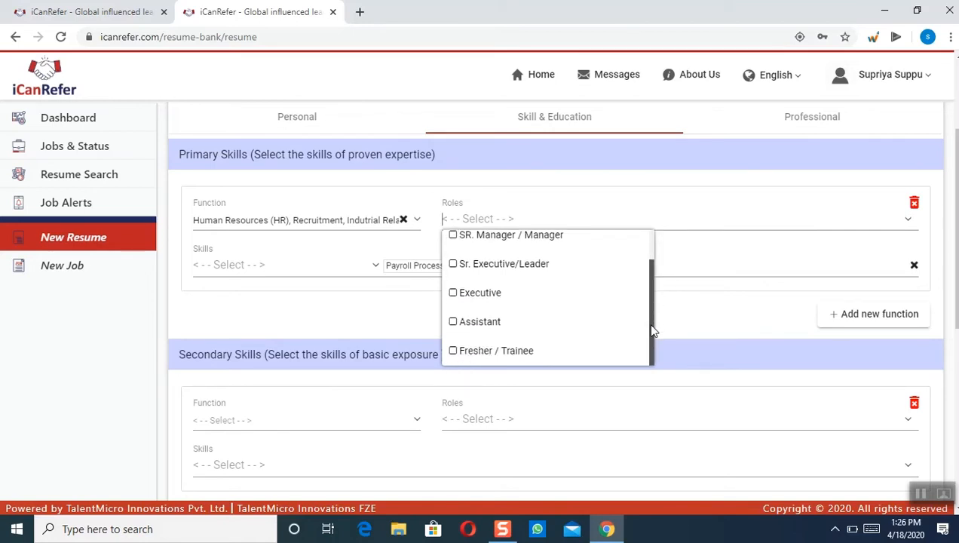
left_click(454, 294)
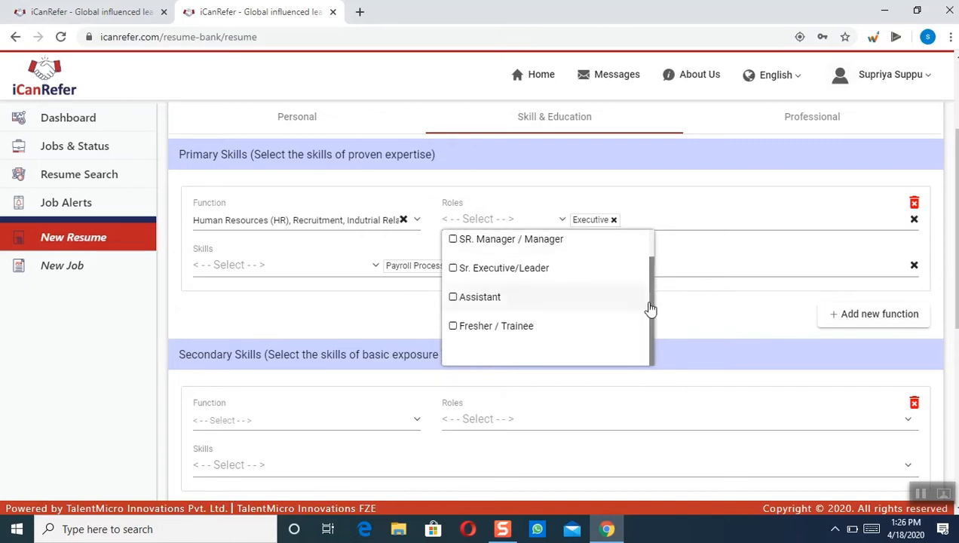
left_click_drag(651, 309, 646, 250)
left_click(362, 307)
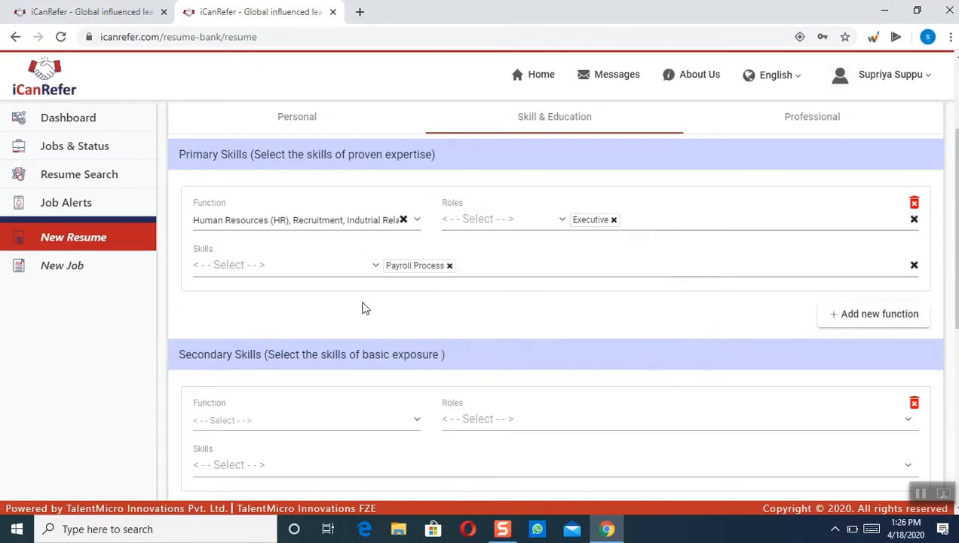
Add a second function block under Primary Skills and set it to Human Resources (HR), Recruitment, Indutrial Relations
left_click(895, 317)
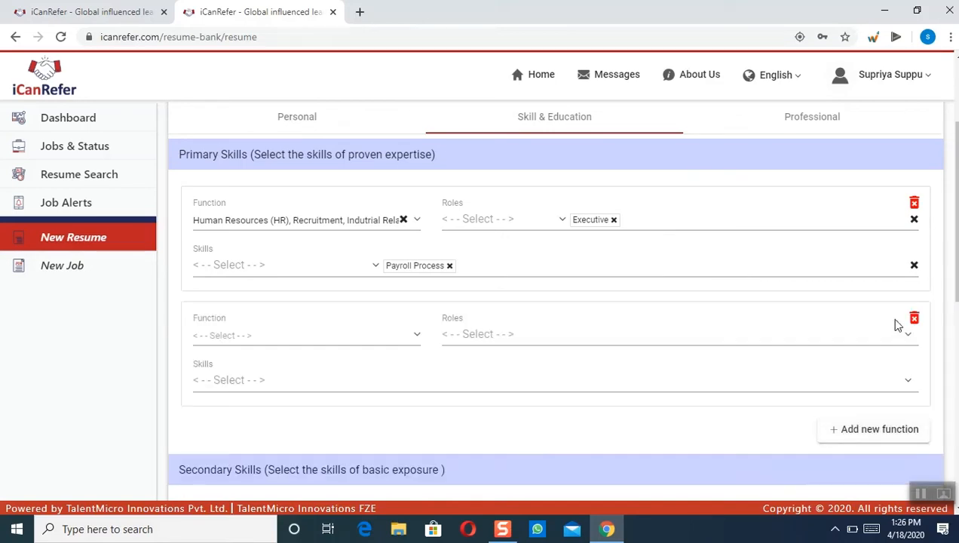
left_click(254, 383)
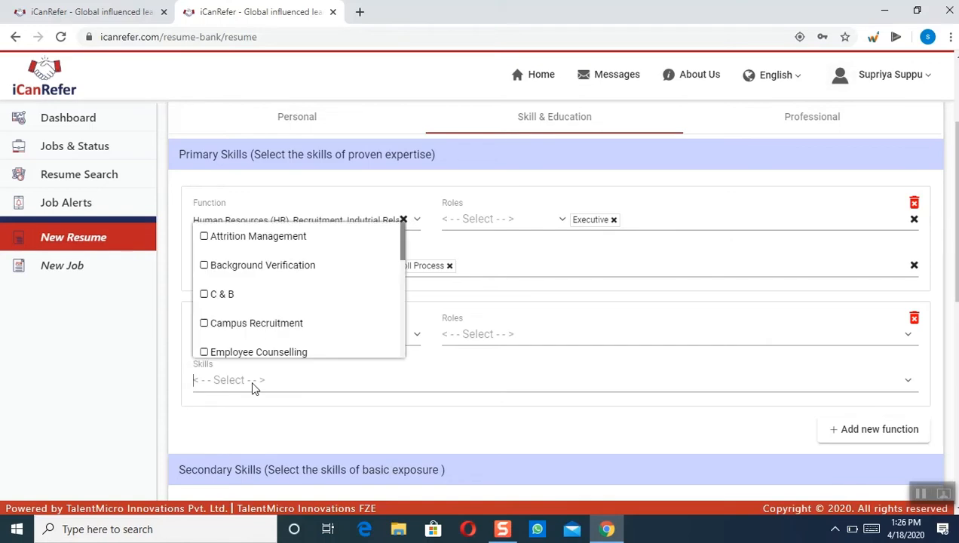
left_click(566, 266)
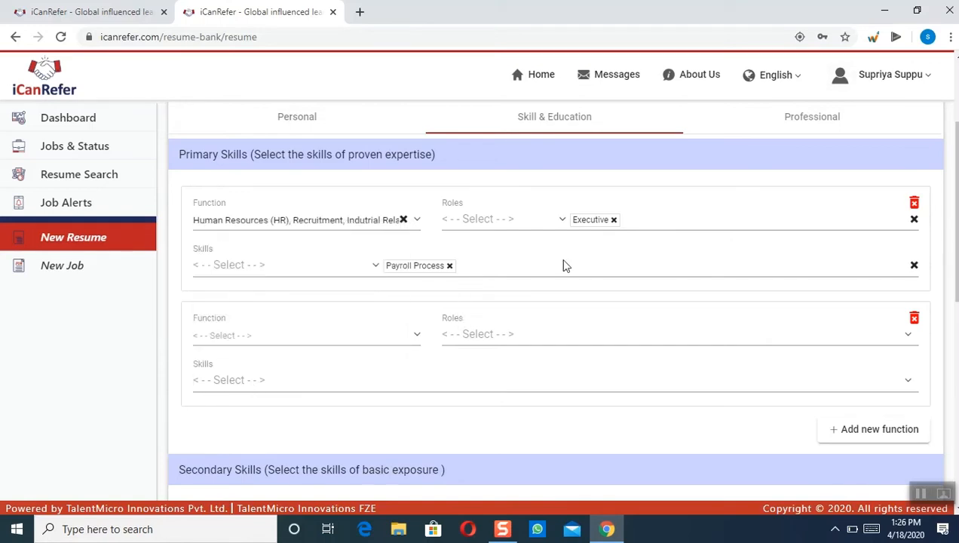
left_click(228, 337)
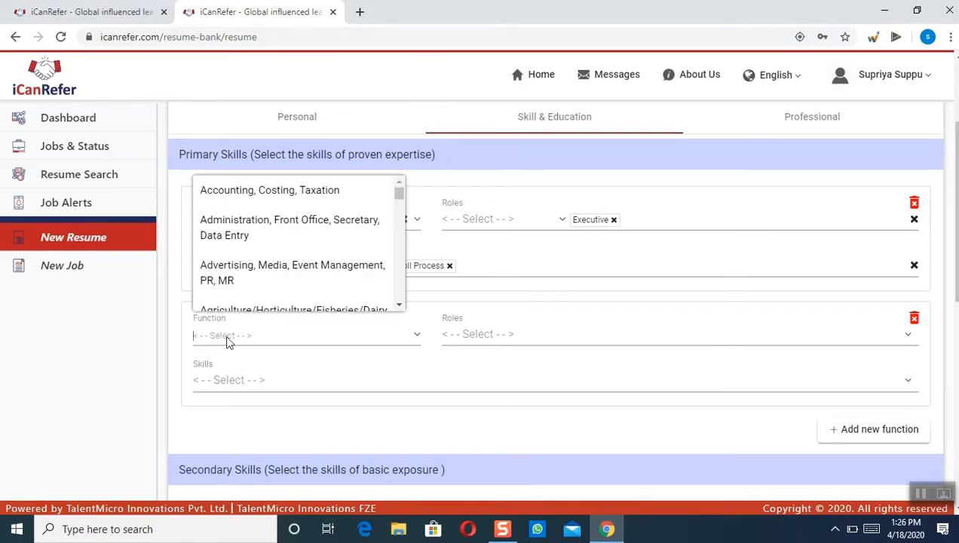
type("Huma")
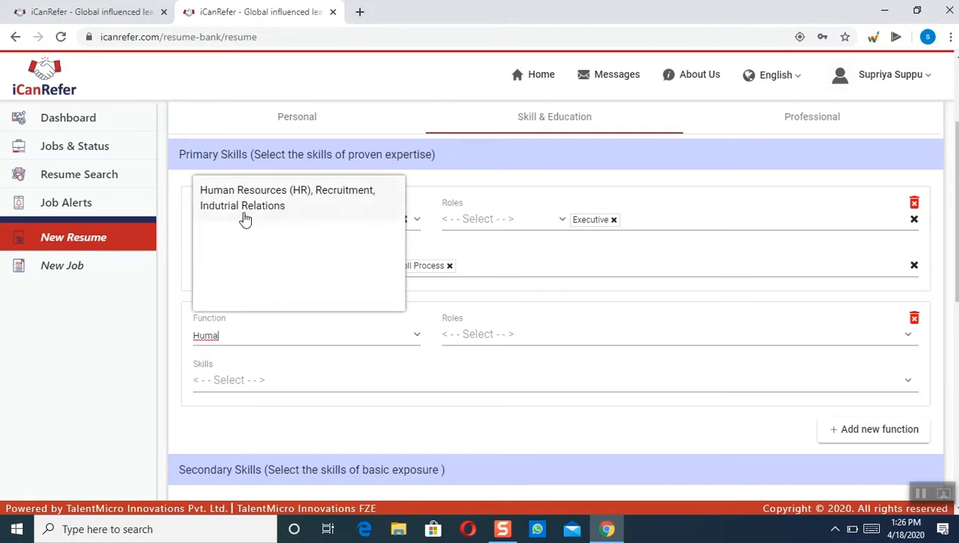
left_click(247, 206)
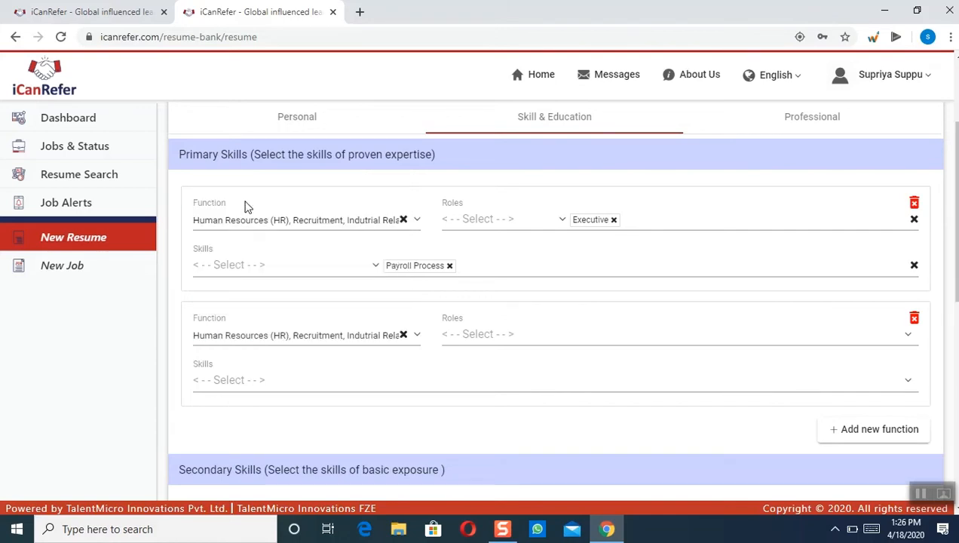
Select the skill On-Boarding for the second primary skills function
left_click(252, 383)
left_click(251, 384)
left_click(250, 382)
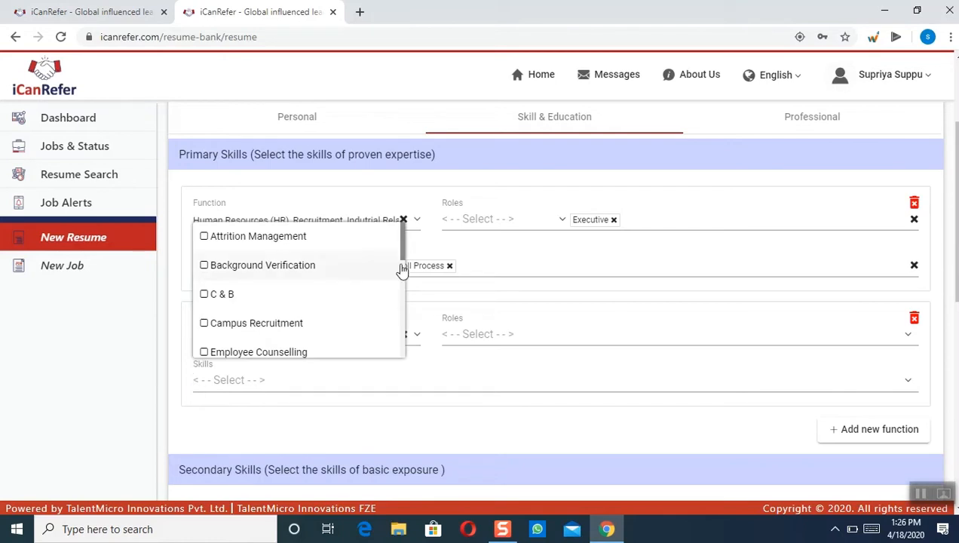
left_click_drag(404, 261, 323, 326)
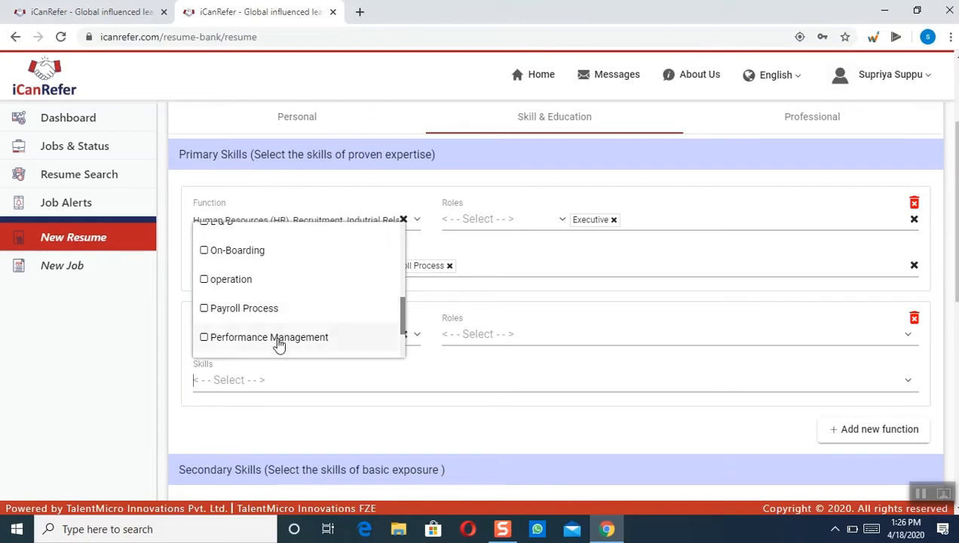
left_click(238, 249)
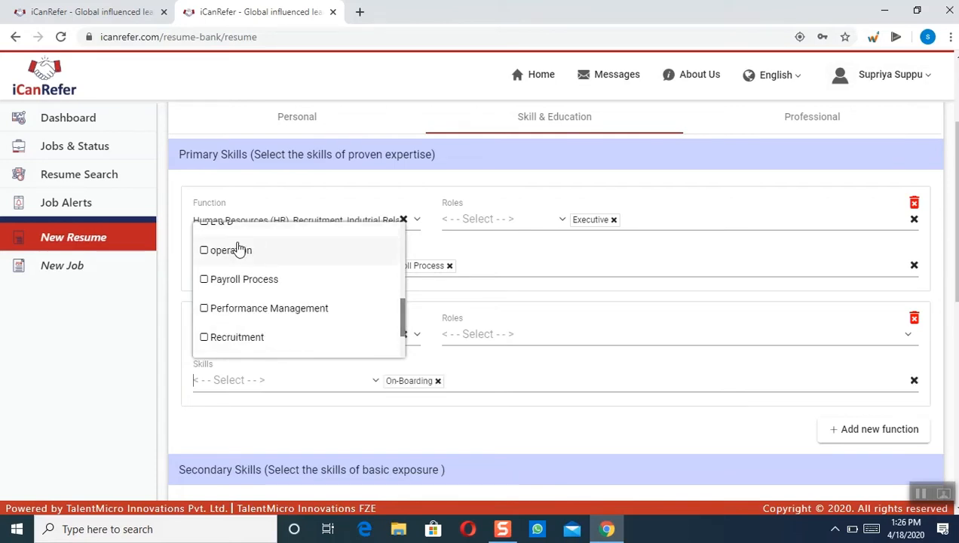
left_click(409, 401)
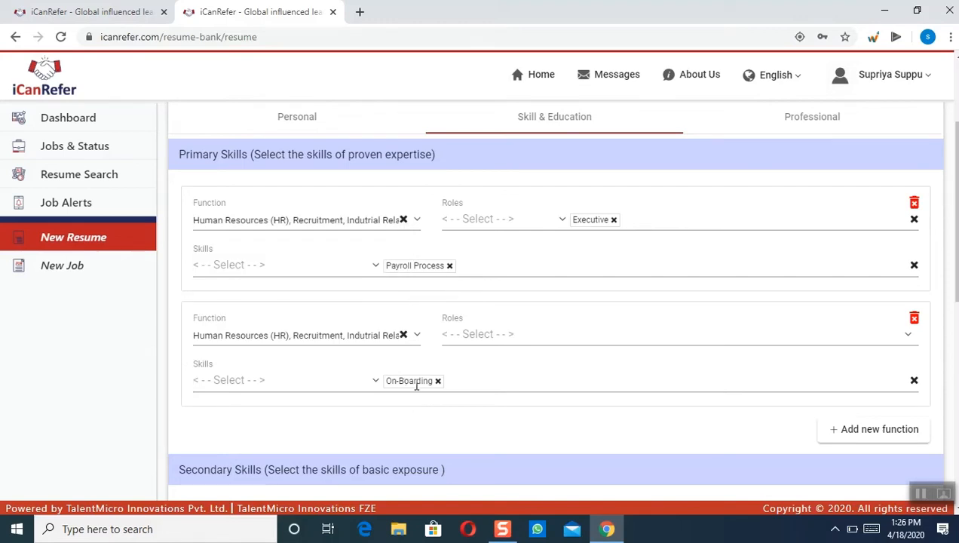
Select Executive as the role for the second primary skills function
left_click(476, 337)
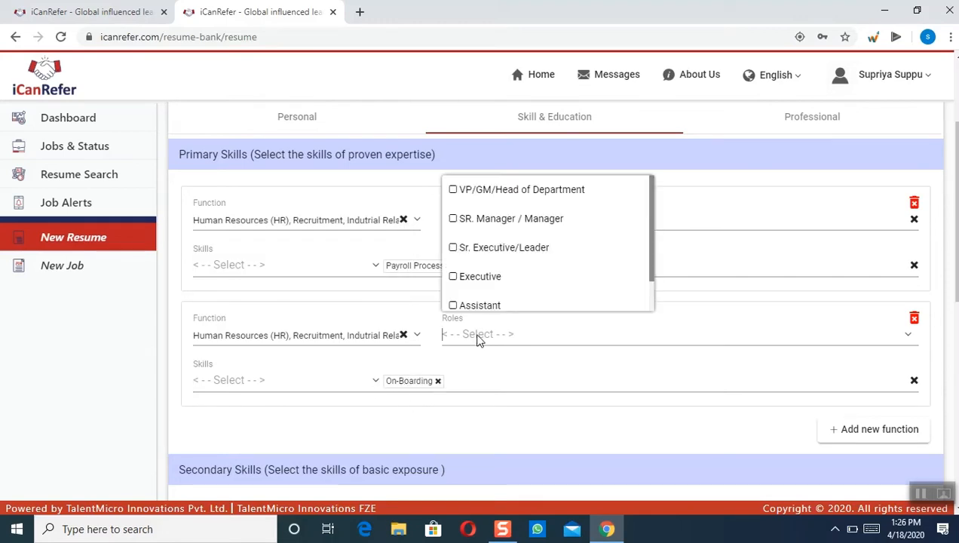
left_click(490, 279)
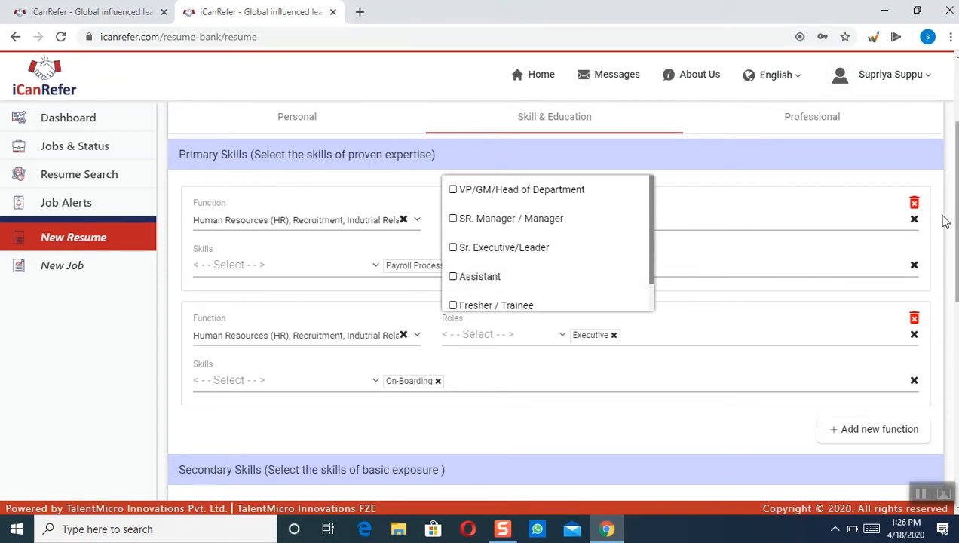
left_click(764, 284)
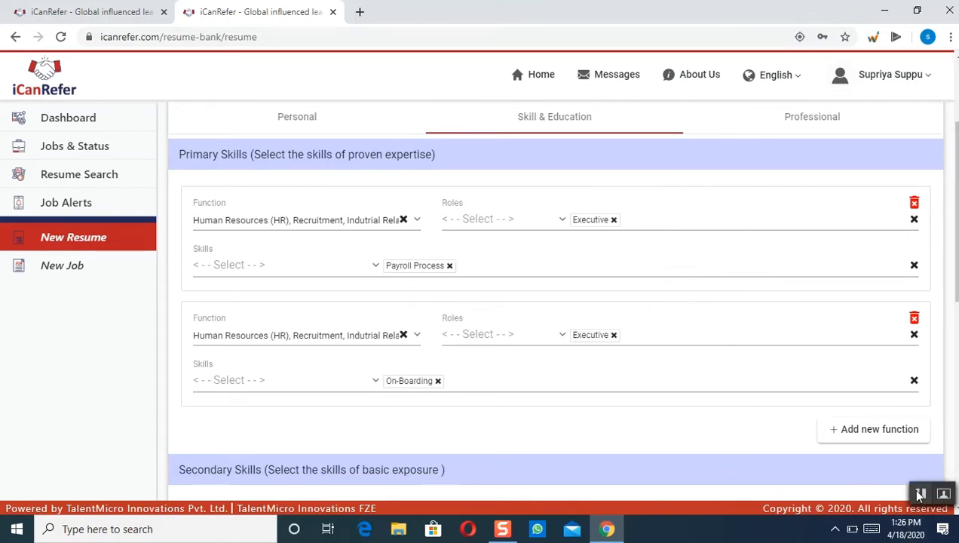
left_click(920, 493)
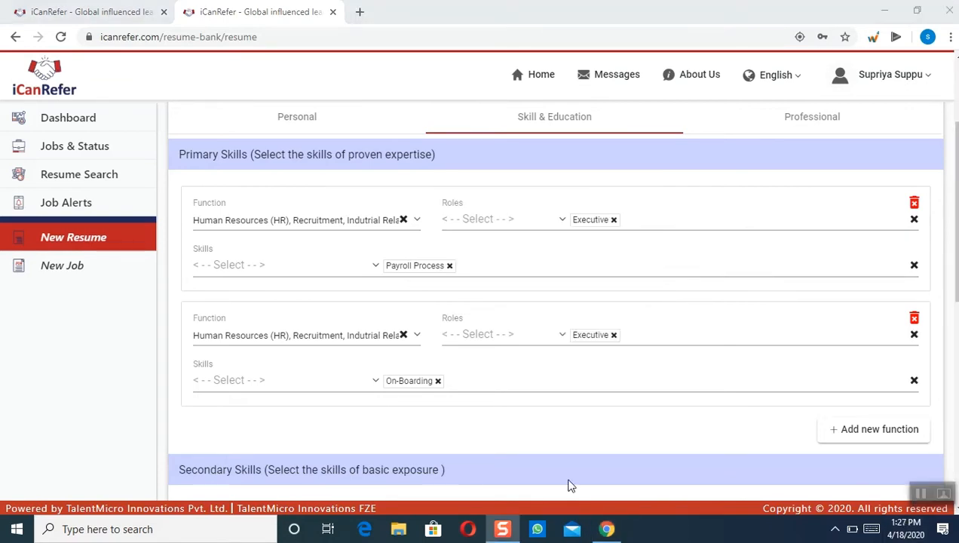
Clear the function, roles and skills from both Primary Skills blocks
left_click(913, 220)
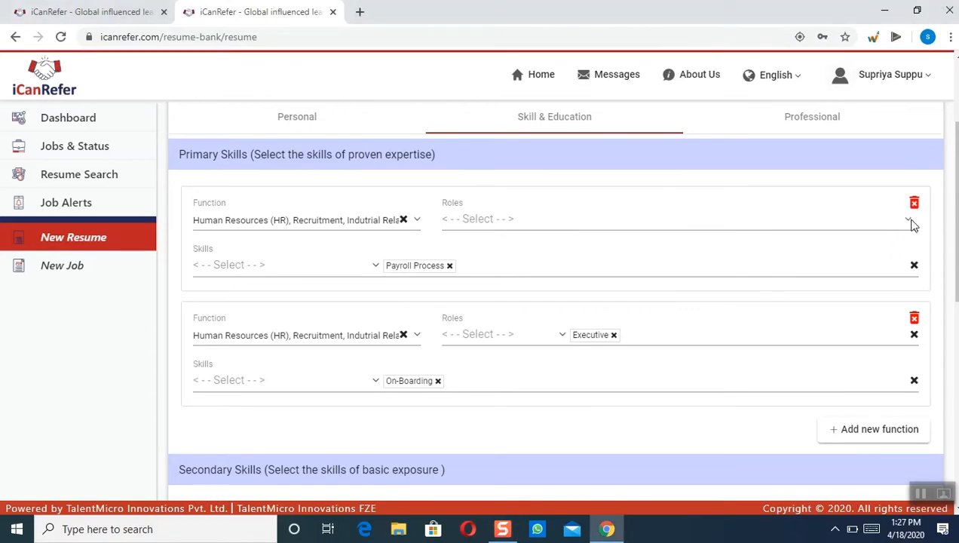
left_click(914, 267)
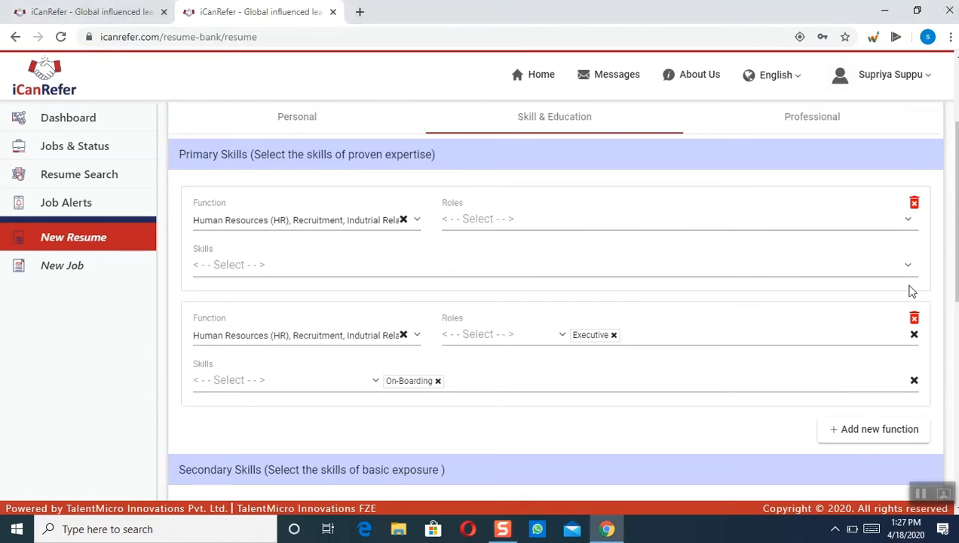
left_click(403, 219)
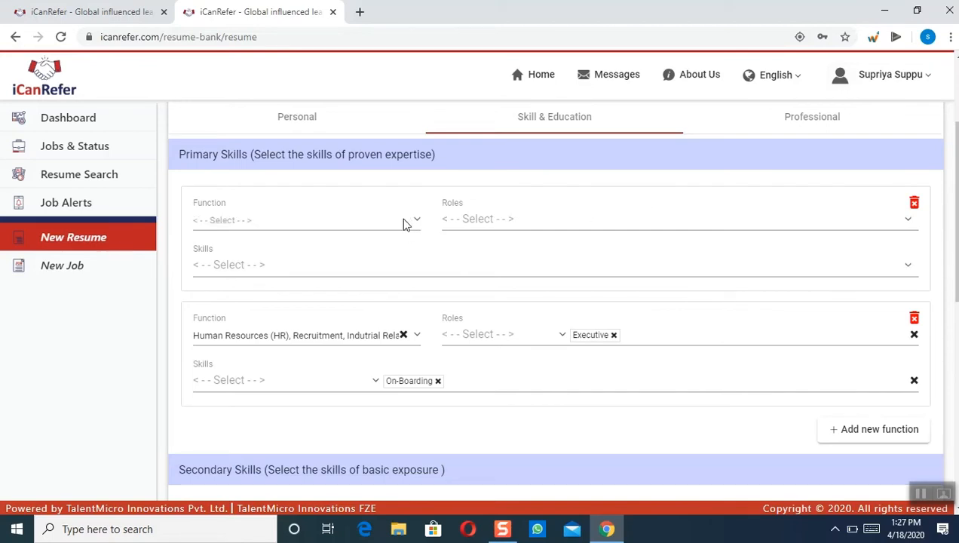
left_click(404, 335)
left_click(437, 381)
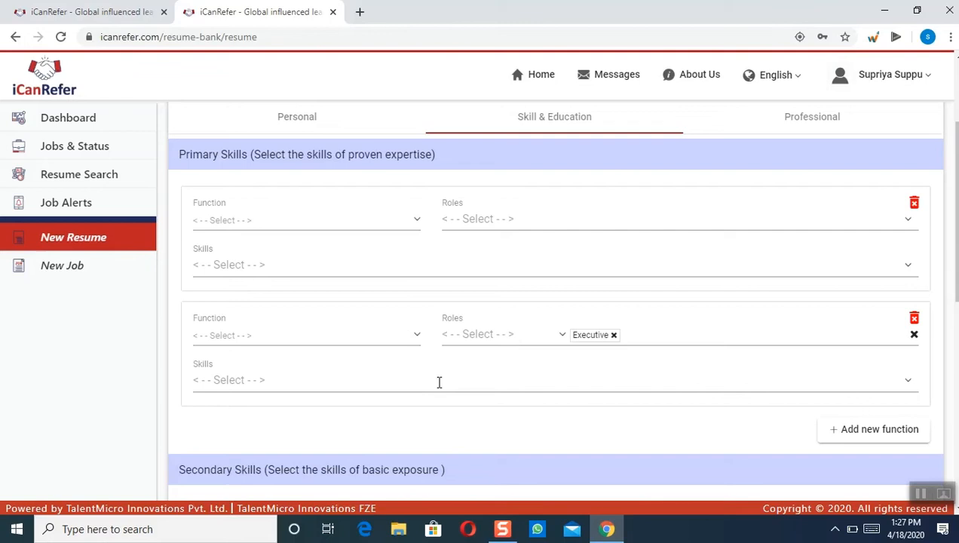
left_click(613, 336)
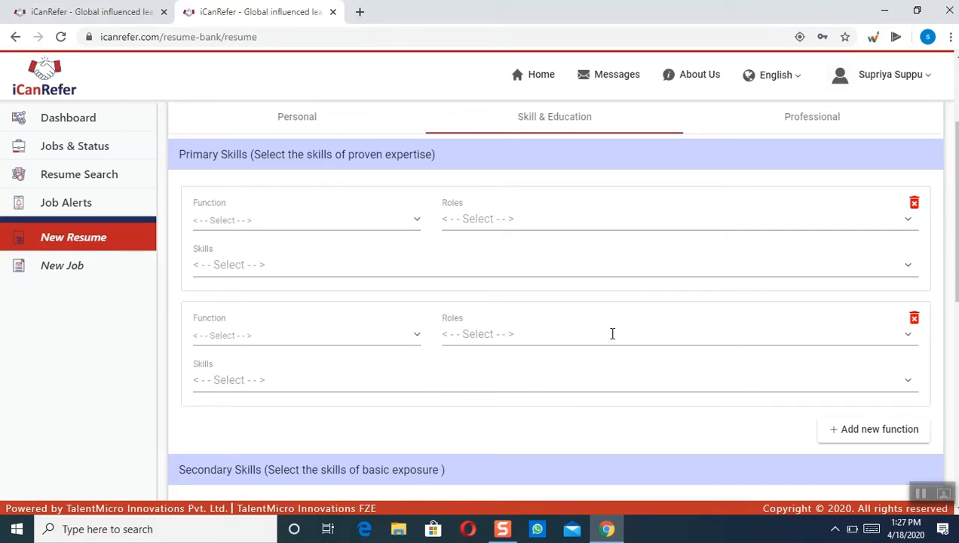
Set the first primary skills function to International-BPO, KPO, ITES, Customer Support, operations
left_click(255, 219)
type("Bo")
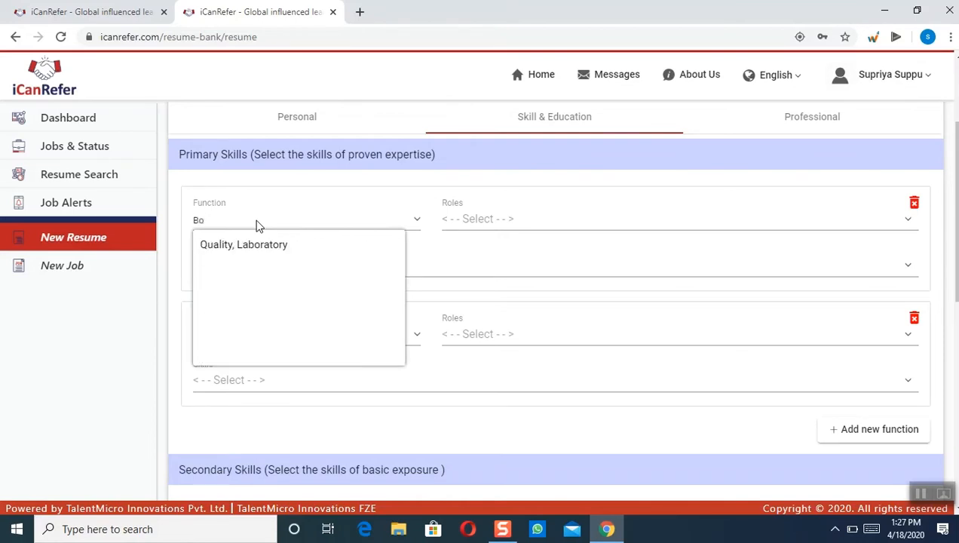
key("BackSpace")
key("BackSpace")
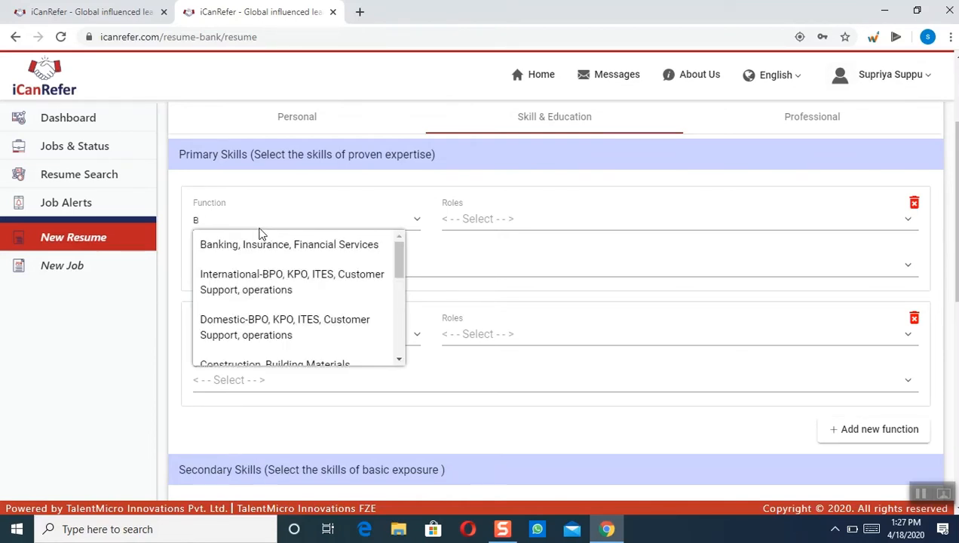
left_click(264, 292)
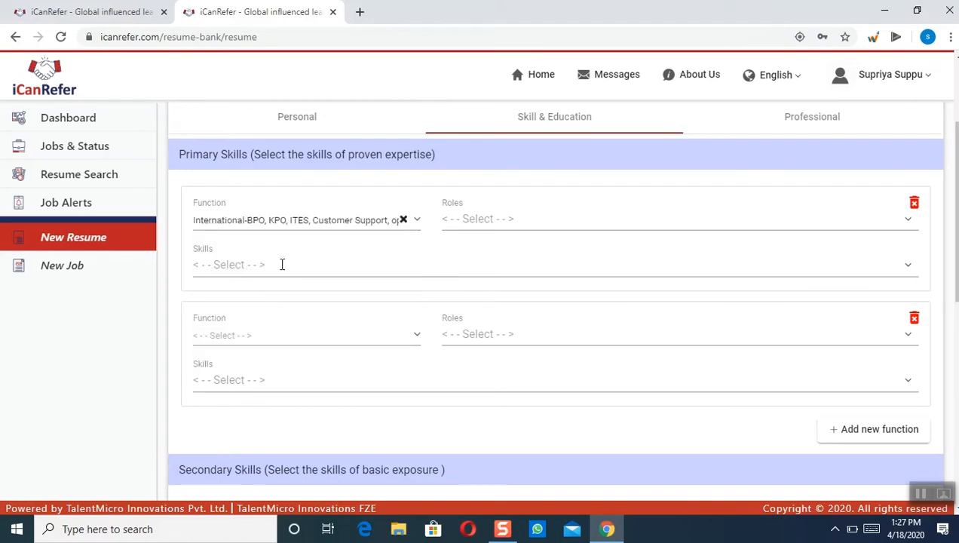
Assign the Executive role to the first primary skills function
left_click(283, 264)
left_click(282, 264)
left_click(468, 217)
left_click(496, 336)
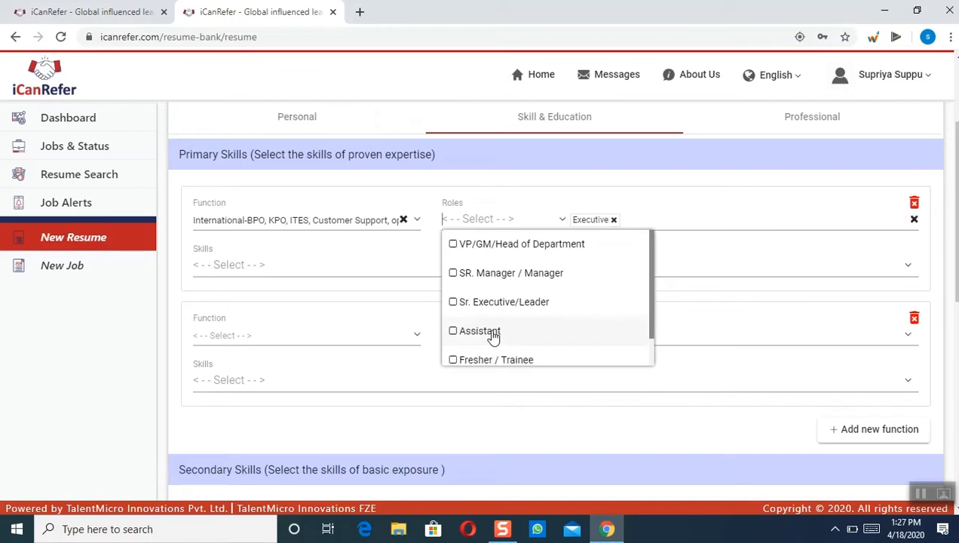
left_click(337, 277)
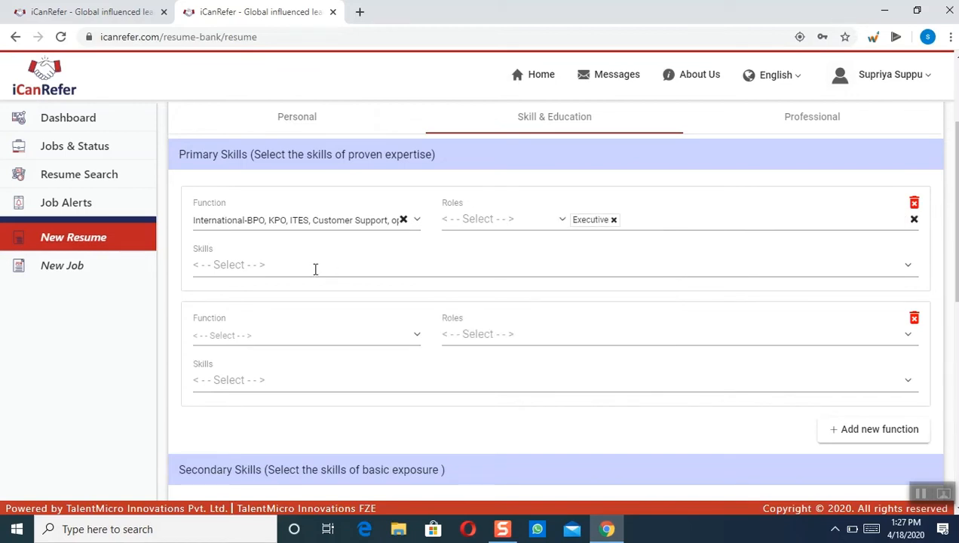
Select the skill Voice-International for the first primary skills function
left_click(300, 268)
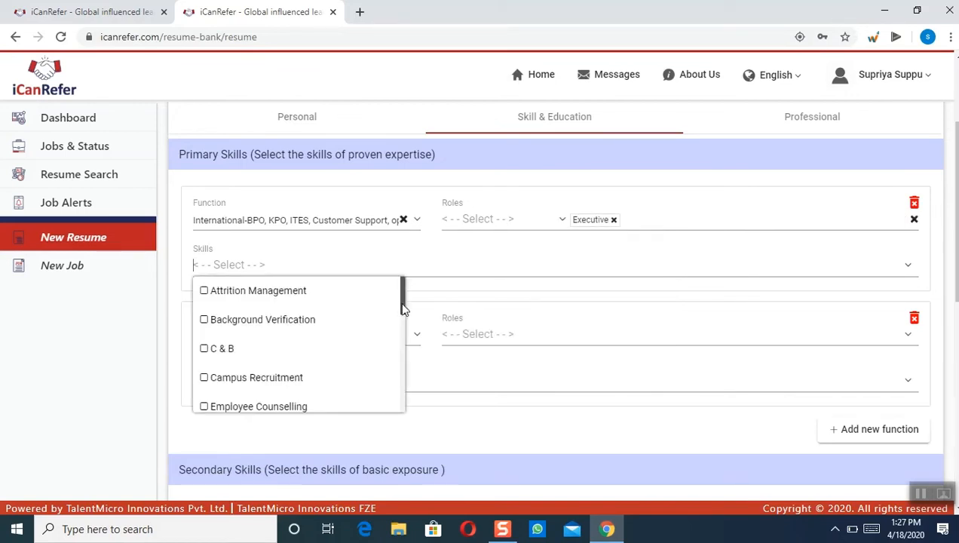
left_click_drag(402, 305, 406, 383)
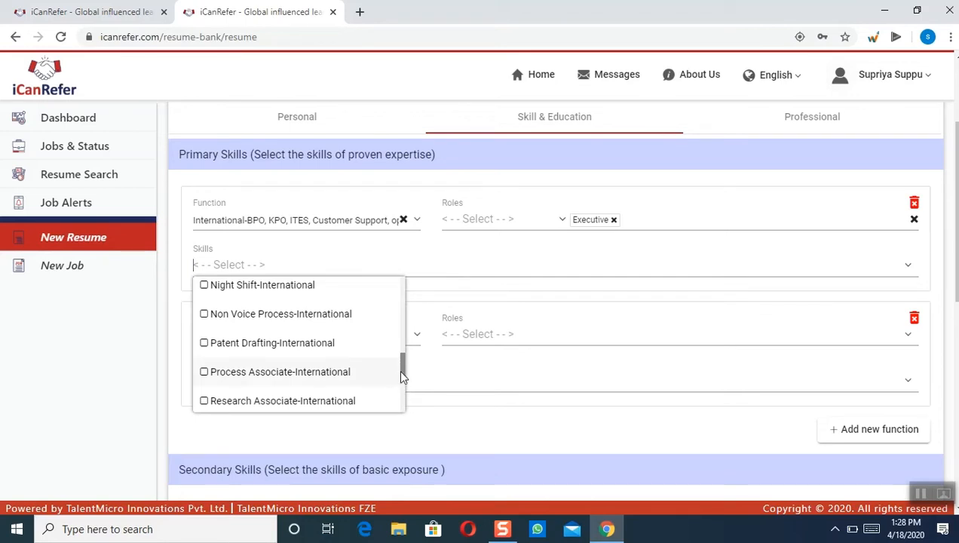
left_click_drag(403, 377, 403, 397)
left_click(299, 398)
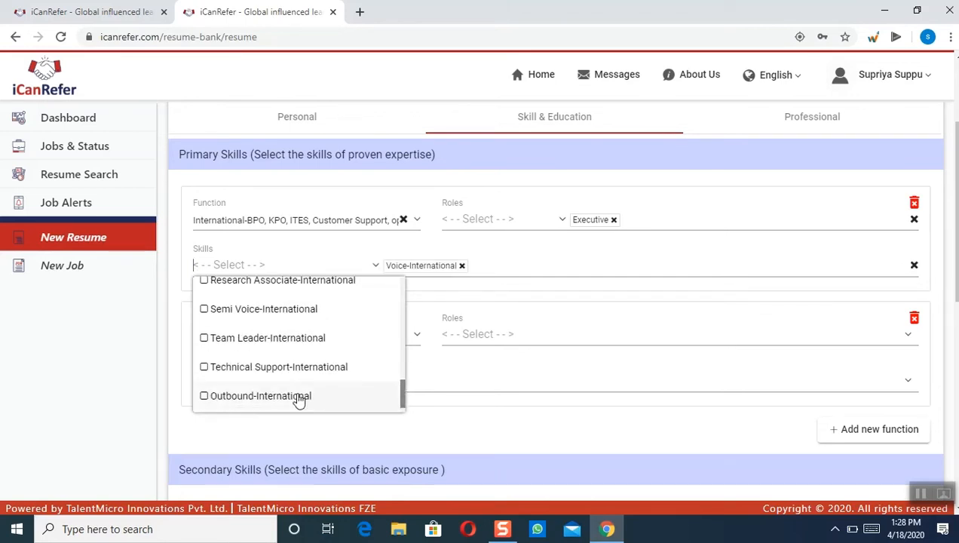
left_click(496, 287)
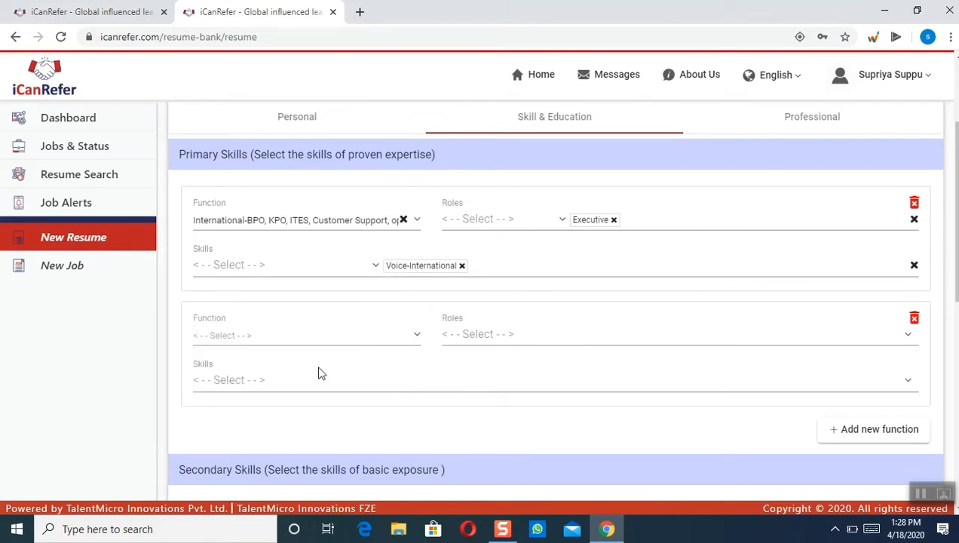
Set the second primary skills function to International-BPO, KPO, ITES, Customer Support, operations
left_click(271, 380)
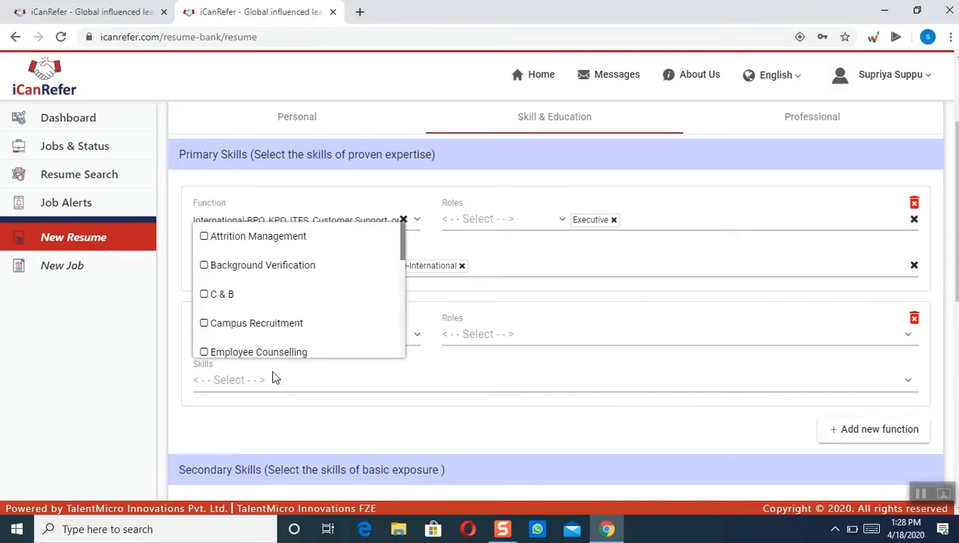
left_click(273, 376)
left_click(277, 336)
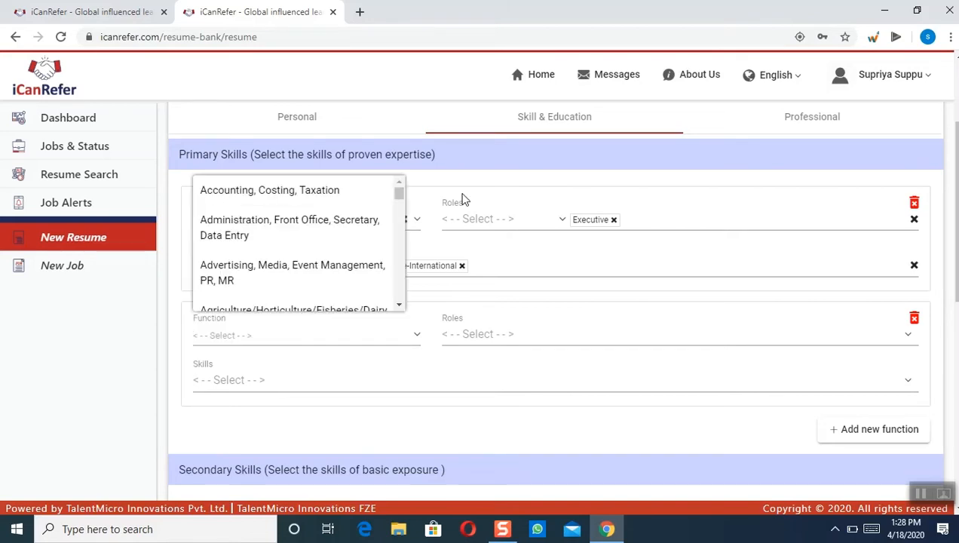
left_click_drag(397, 195, 398, 213)
left_click(365, 210)
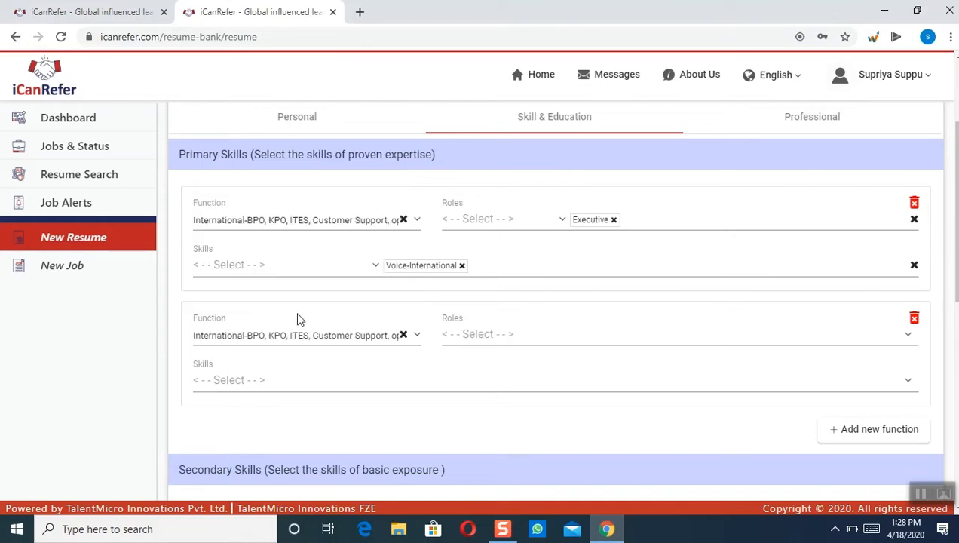
Select the skill BPO Trainer-Domestic for the second primary skills function
left_click(297, 381)
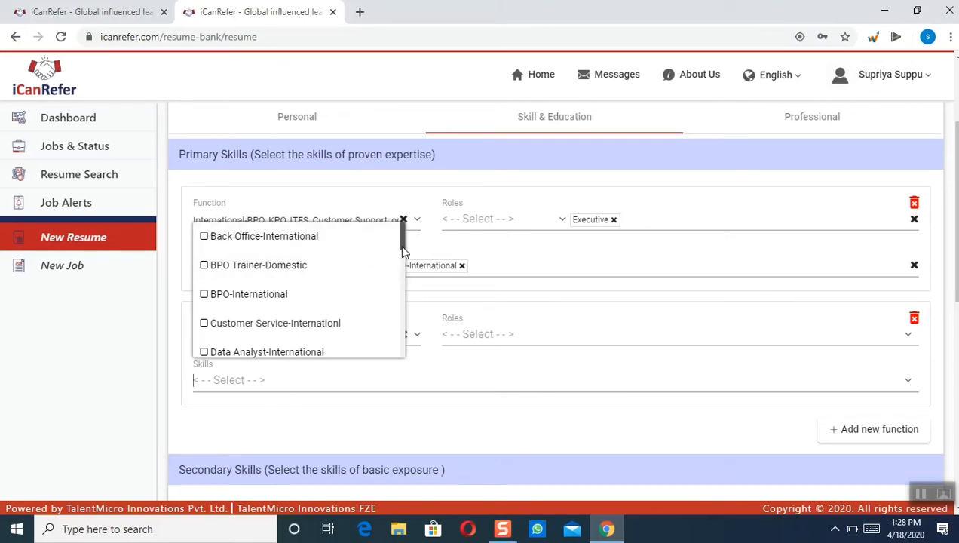
left_click_drag(401, 248, 403, 257)
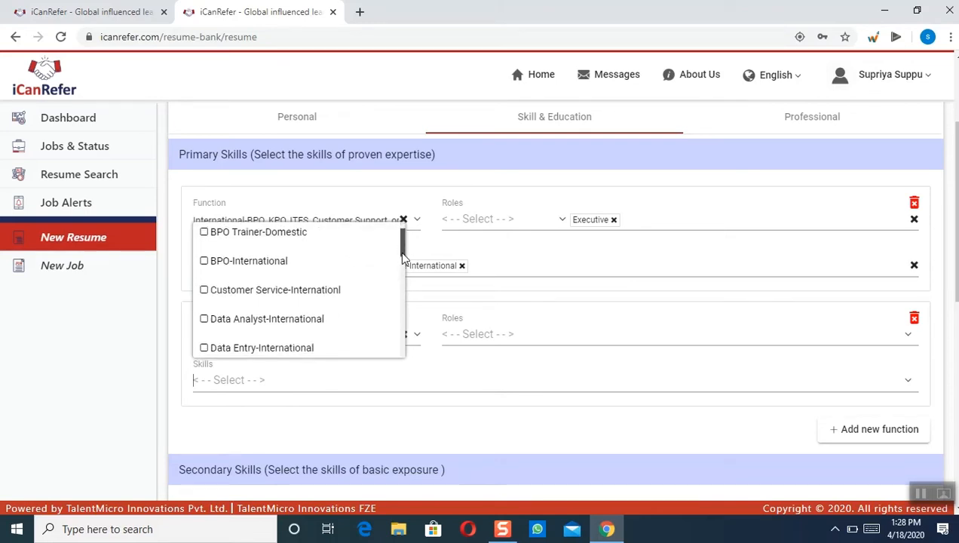
left_click(290, 243)
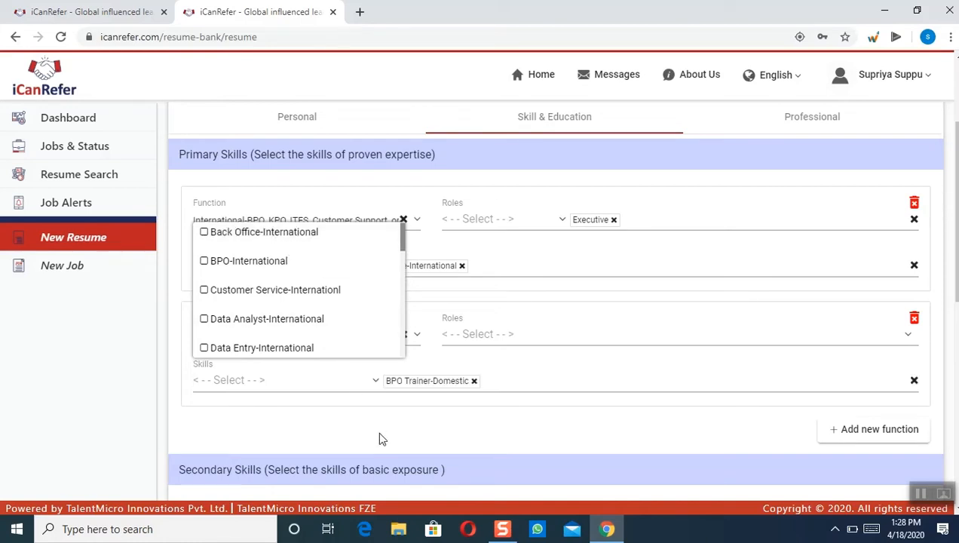
Select Sr. Executive/Leader as the role for the second primary skills function
left_click(489, 335)
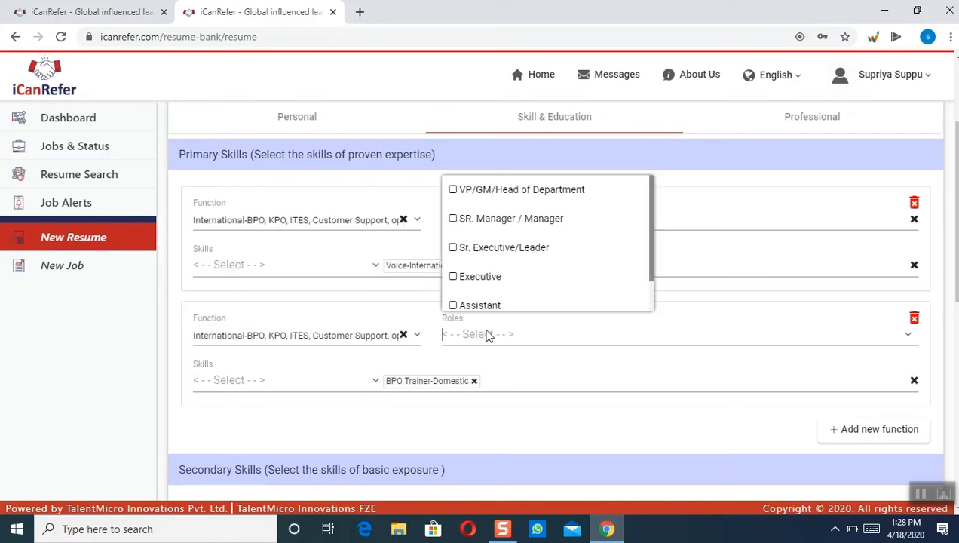
left_click(501, 253)
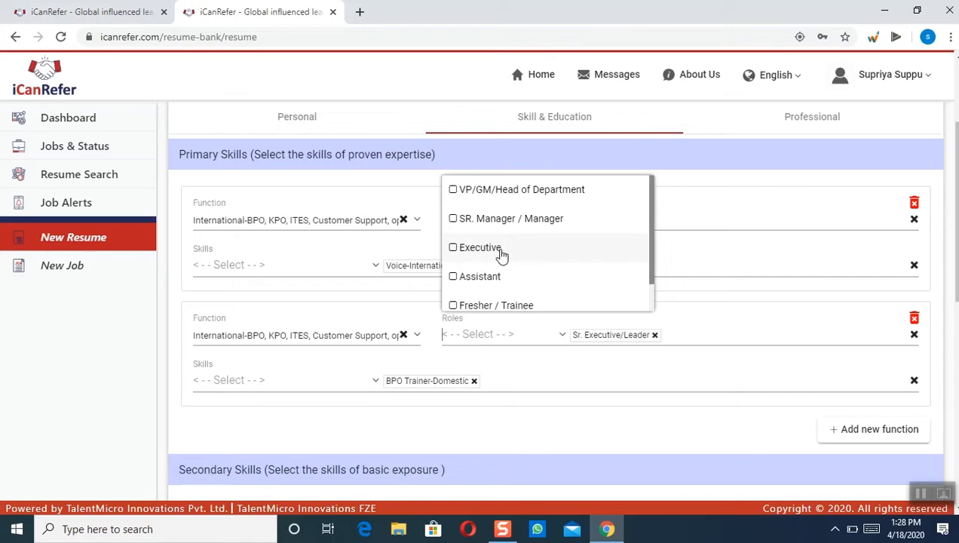
left_click(451, 396)
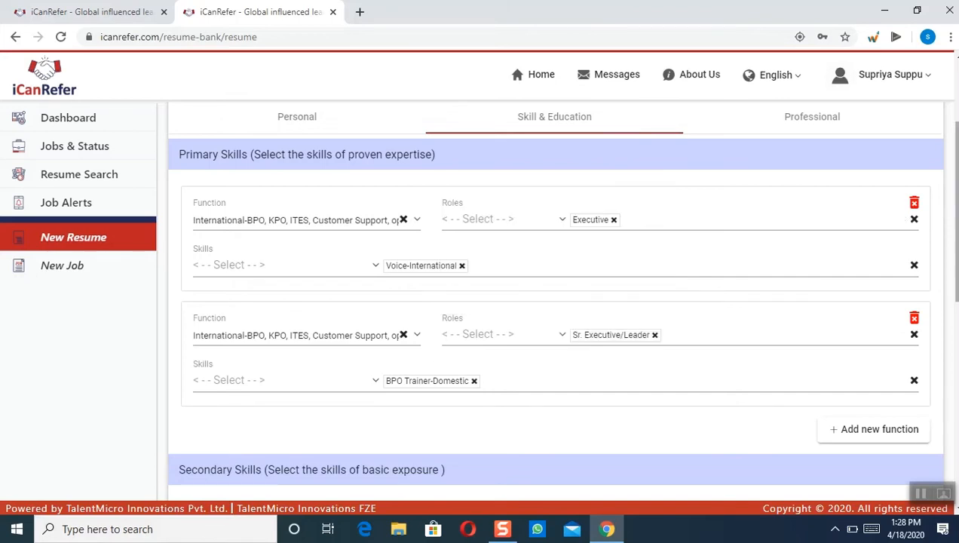
Set the Secondary Skills function to Teaching, Education, Coaching, Counselling
scroll(548, 172, "down", 2)
scroll(549, 172, "up", 1)
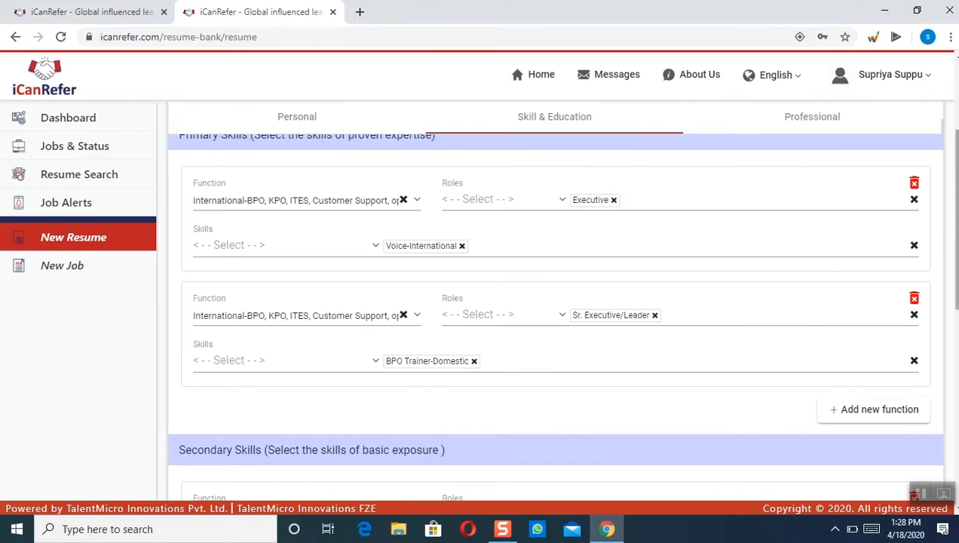
scroll(623, 201, "down", 2)
scroll(560, 308, "down", 1)
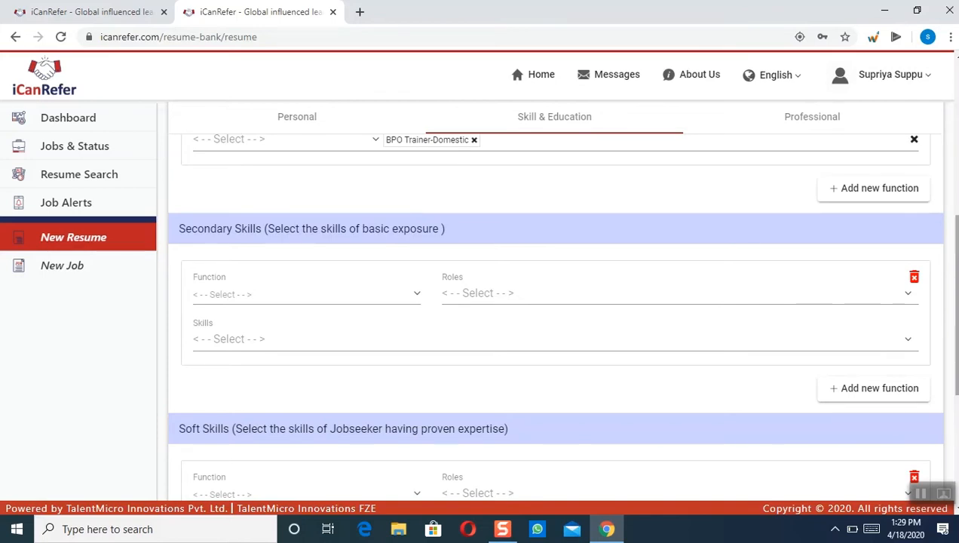
left_click(284, 294)
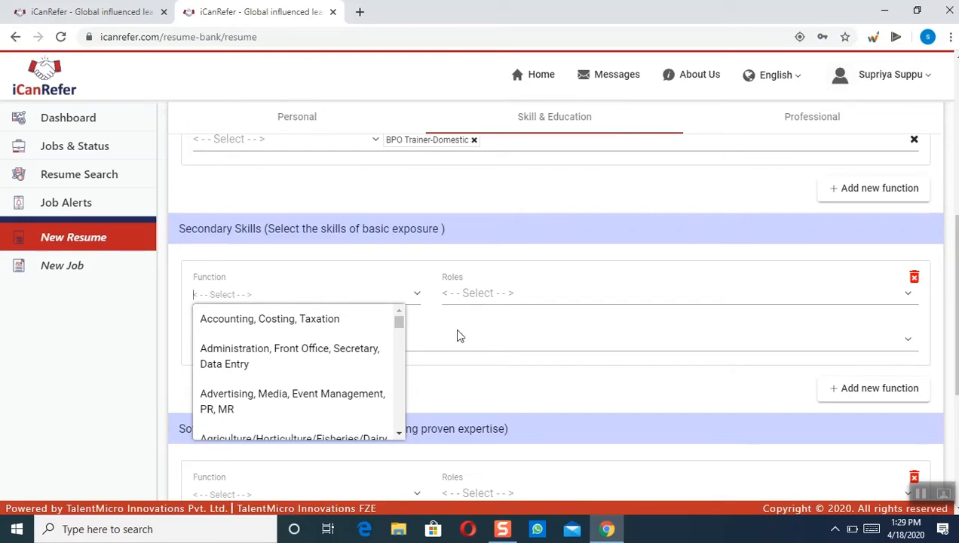
left_click_drag(400, 317, 403, 414)
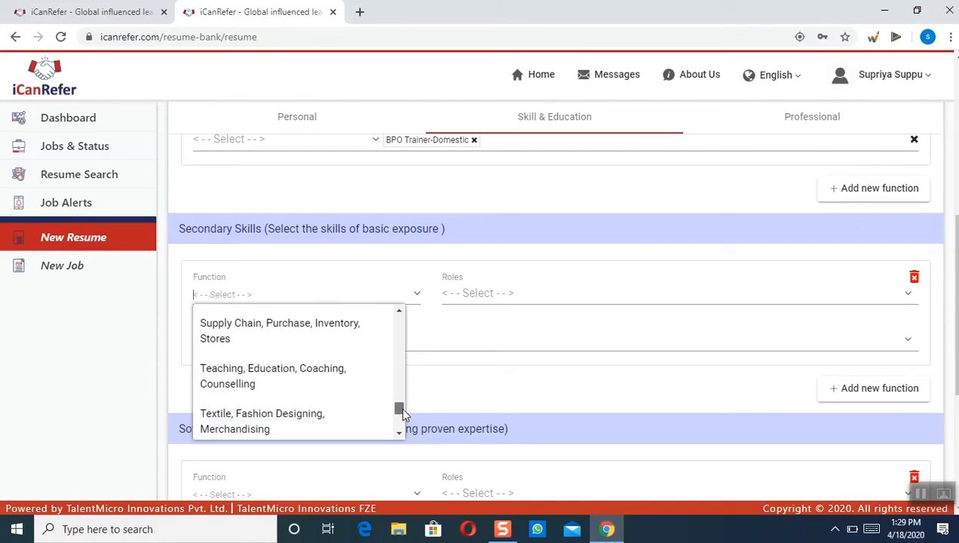
left_click(321, 365)
Select the skill Teaching, Education, Coaching, Counselling for the Secondary Skills function
left_click(354, 349)
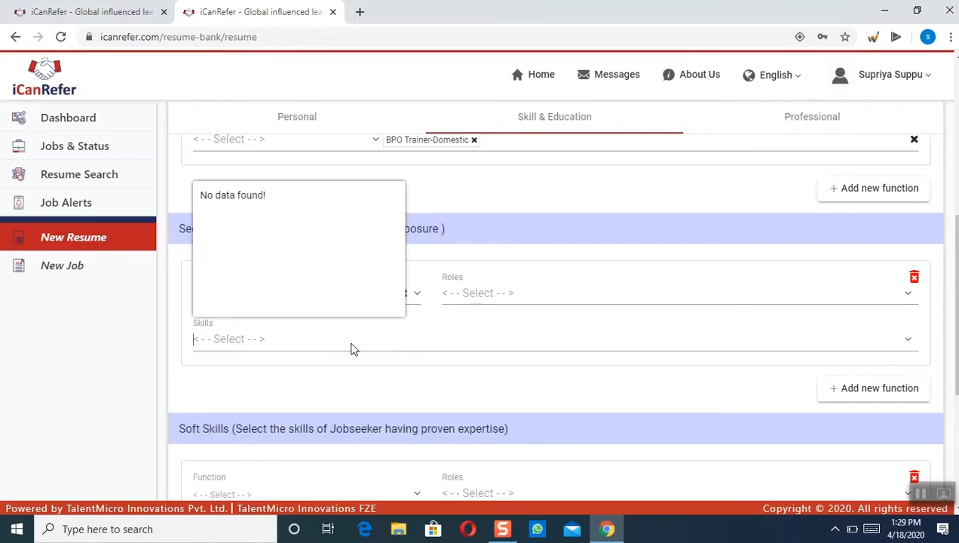
left_click(503, 292)
left_click(503, 293)
left_click(503, 292)
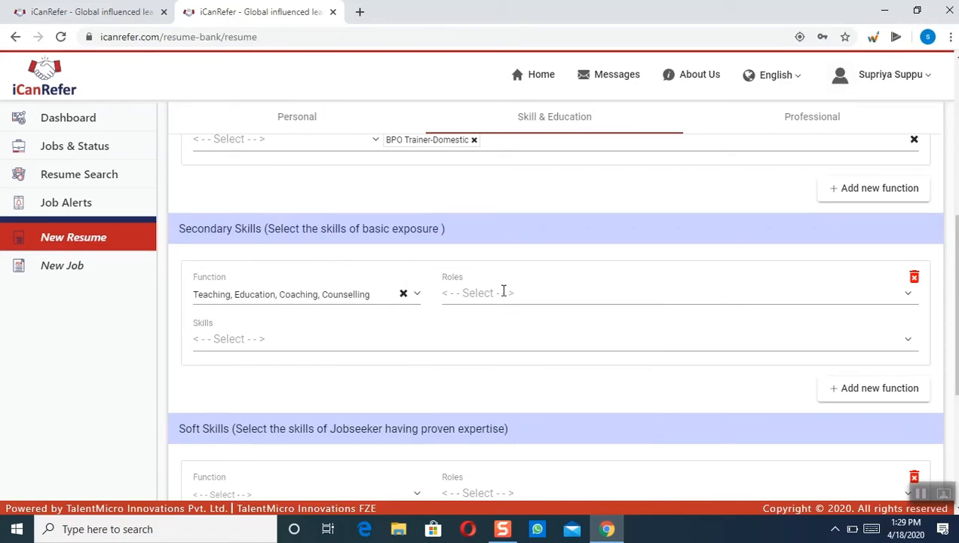
mouse_move(958, 370)
left_mouse_down()
mouse_move(957, 249)
mouse_move(957, 371)
left_mouse_up()
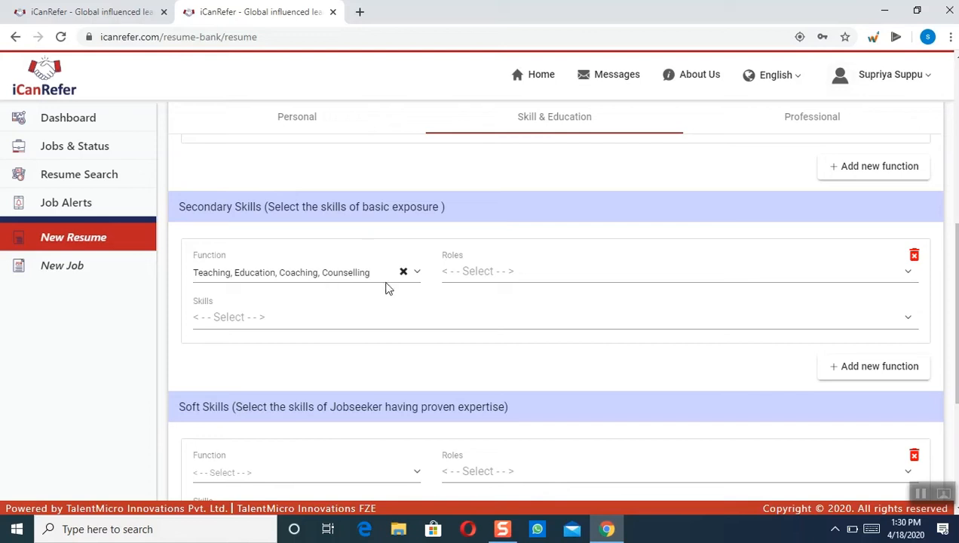
left_click(476, 271)
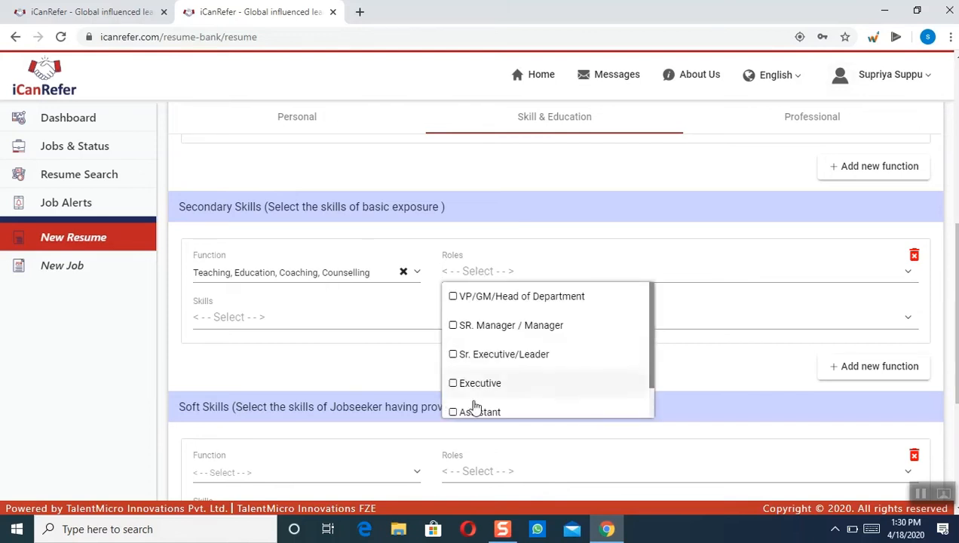
left_click(342, 316)
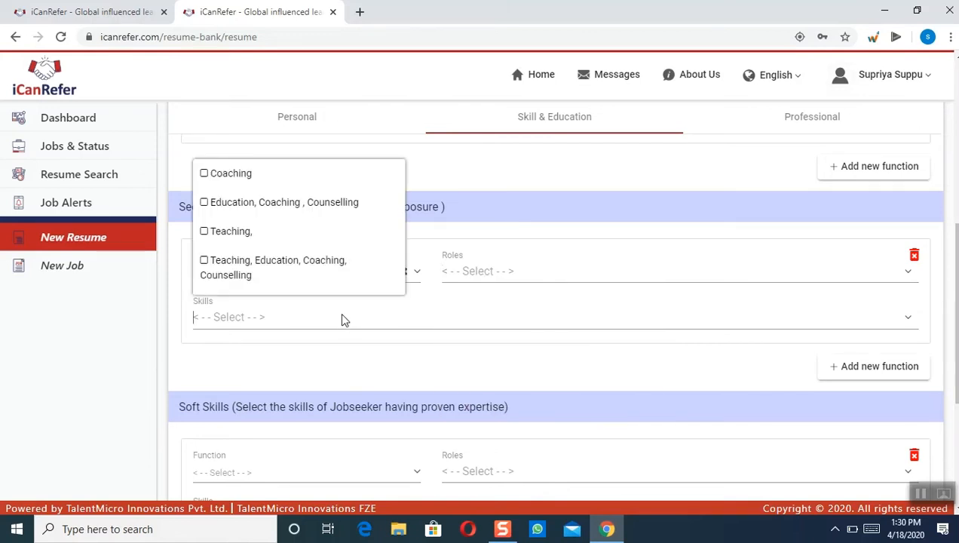
left_click(265, 264)
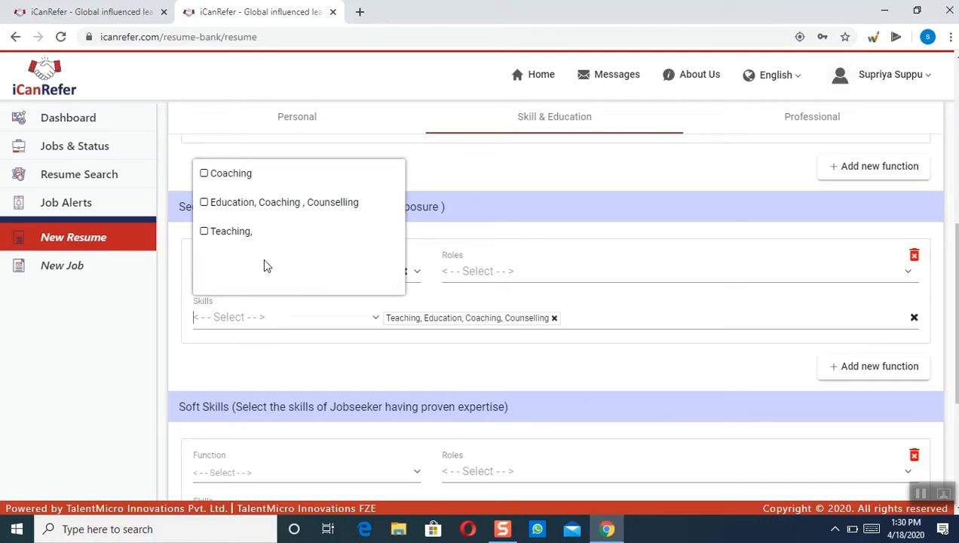
left_click(240, 366)
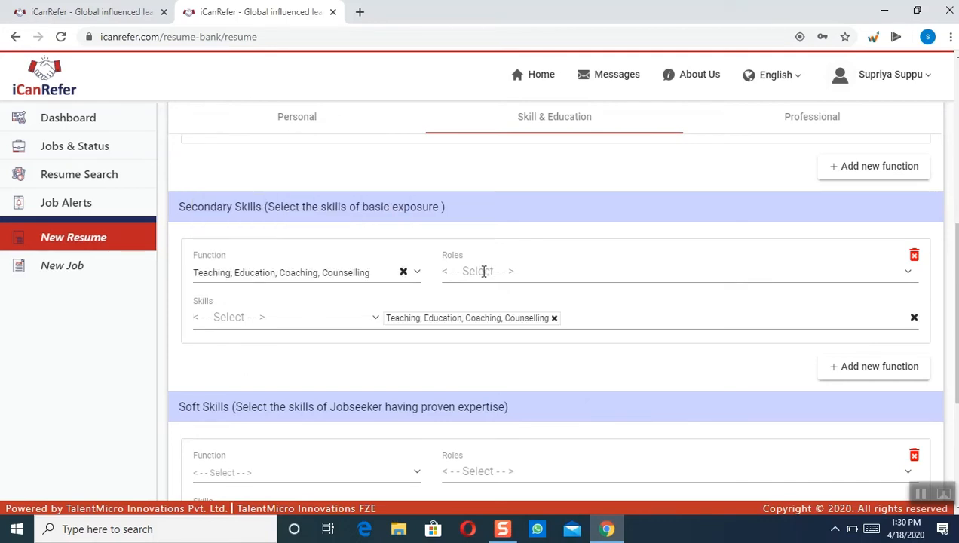
left_click(481, 273)
left_click(480, 271)
left_click_drag(956, 269, 956, 332)
scroll(956, 331, "up", 1)
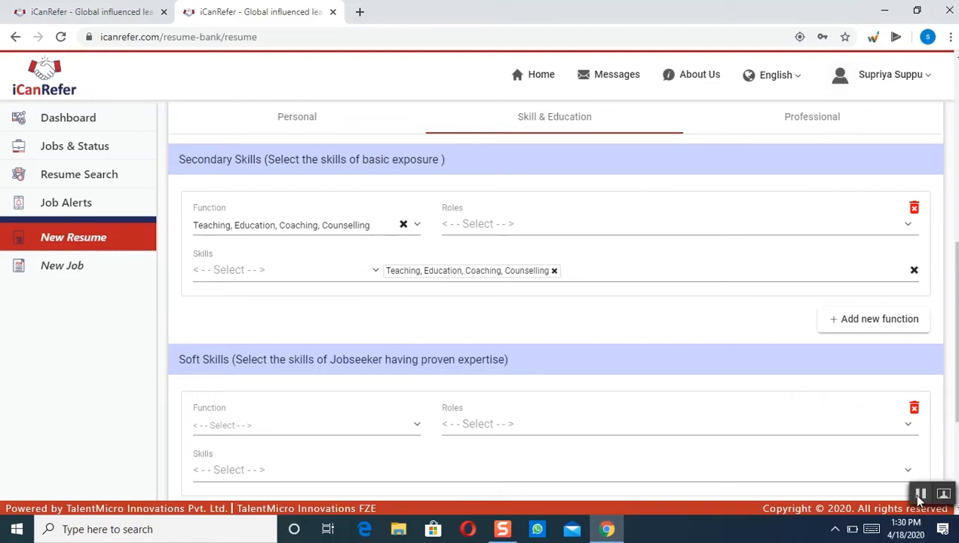
Set the Soft Skills function to Differently Abled with skills Deaf or hard of hearing, Mental health conditions, Physical disability and Vision Impairment
scroll(573, 491, "down", 2)
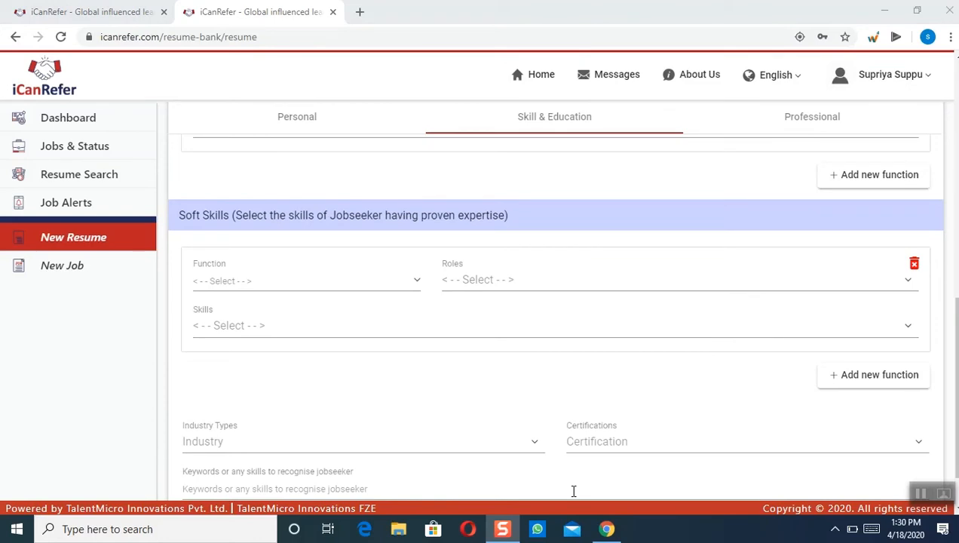
left_click(348, 281)
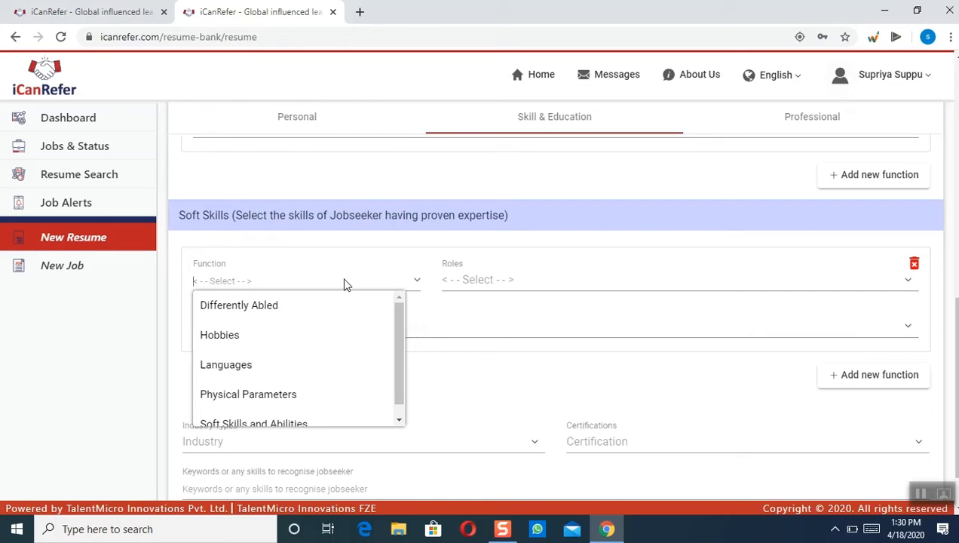
left_click(281, 305)
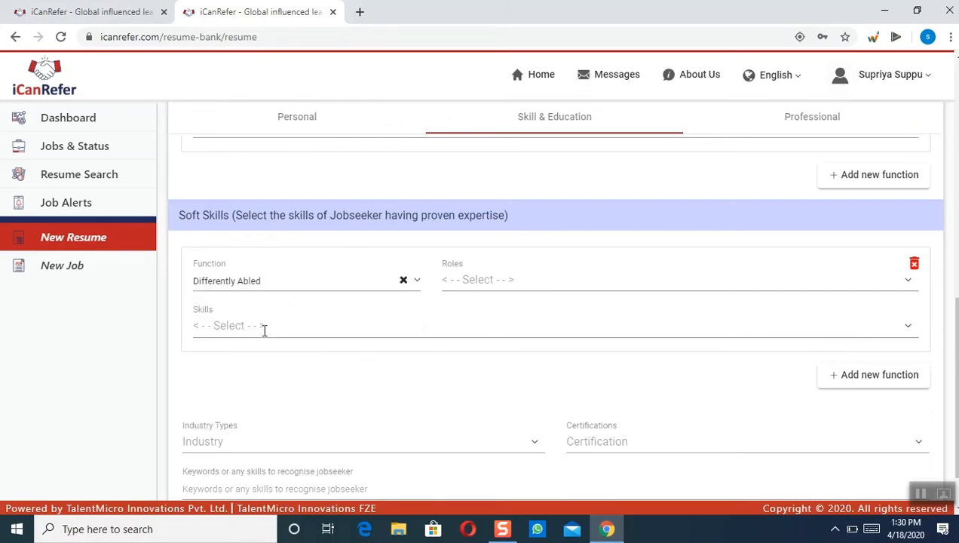
left_click(264, 330)
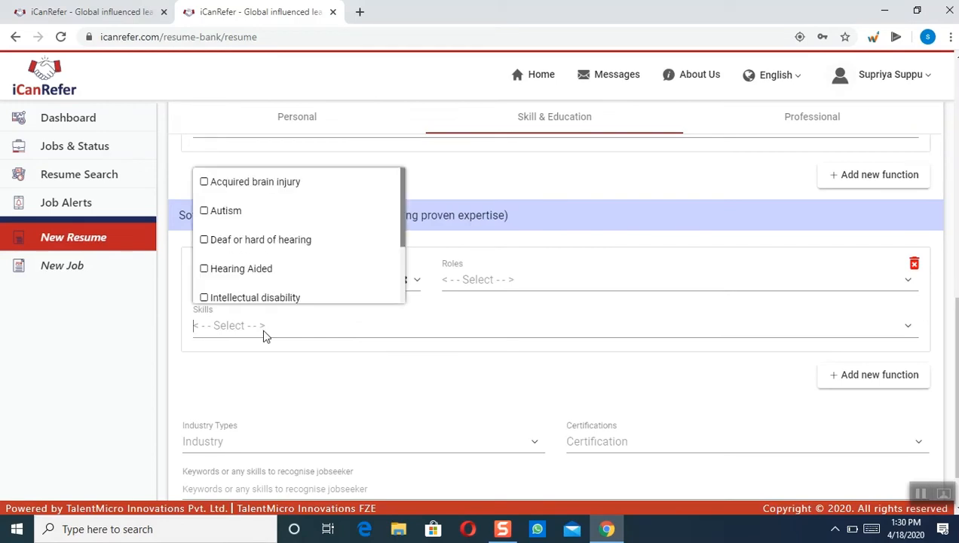
left_click(269, 240)
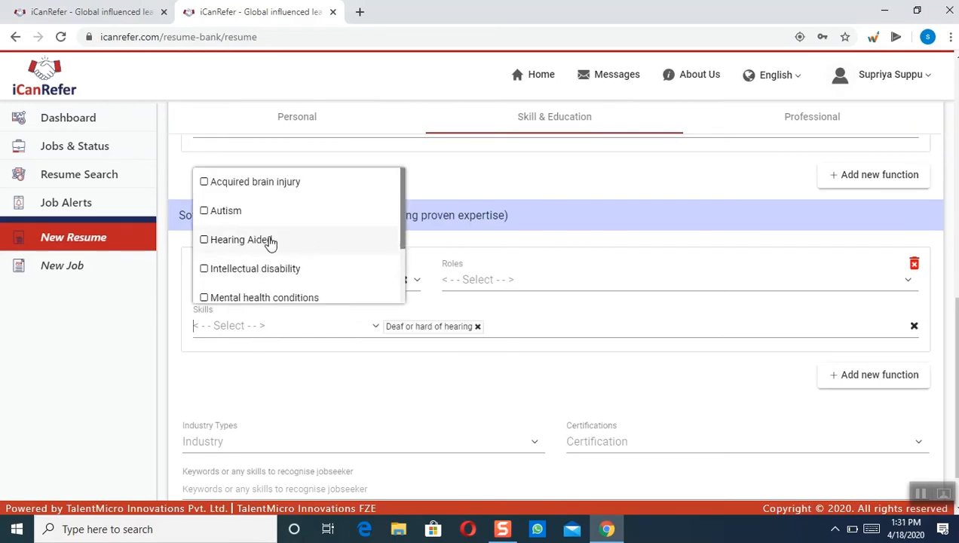
left_click(260, 298)
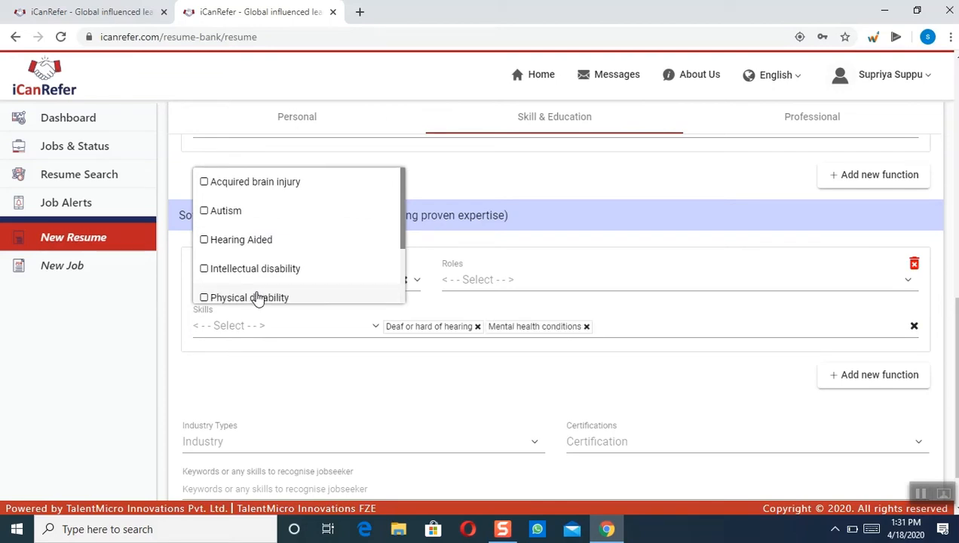
left_click(259, 298)
left_click(258, 298)
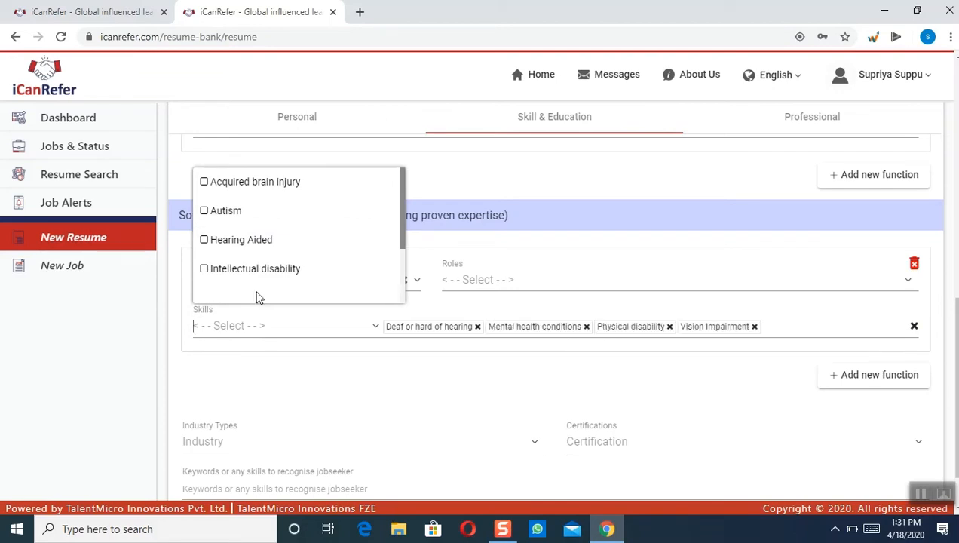
left_click(304, 365)
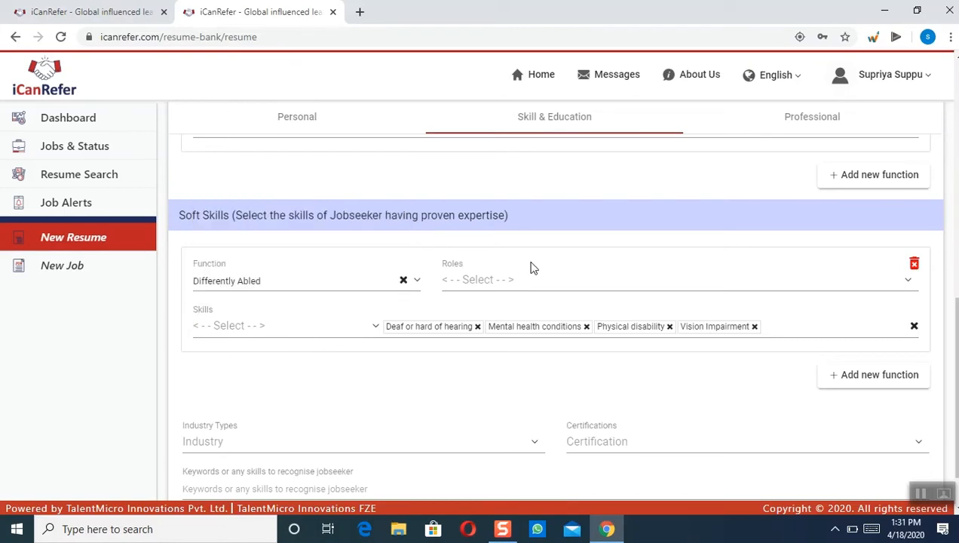
Select the roles Total, Partial and Maneagble with Aid for the Differently Abled soft skills function
left_click(495, 280)
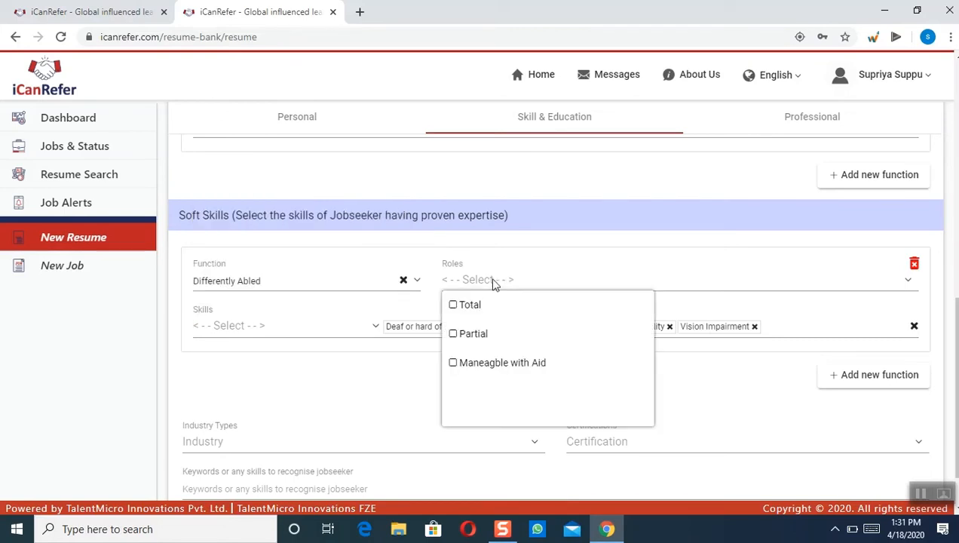
left_click(465, 307)
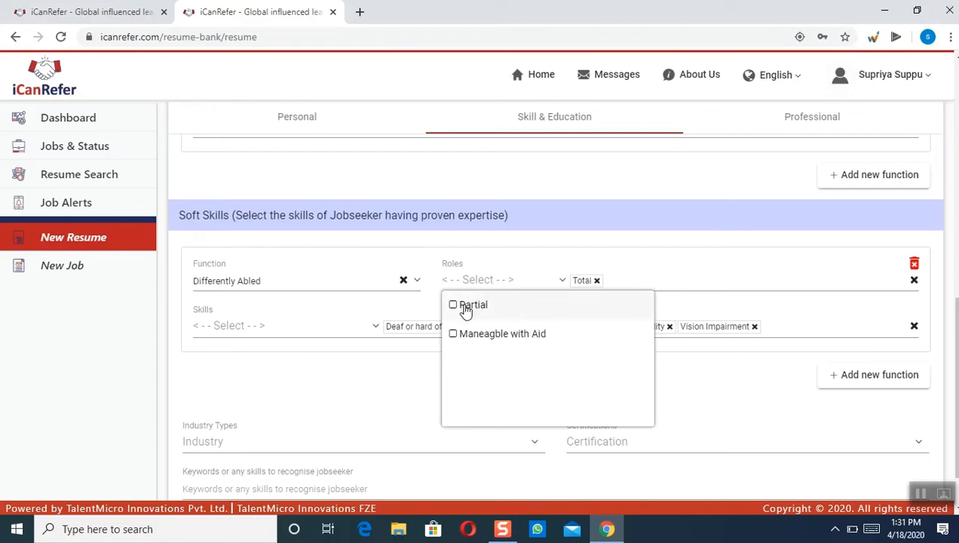
left_click(465, 308)
left_click(465, 307)
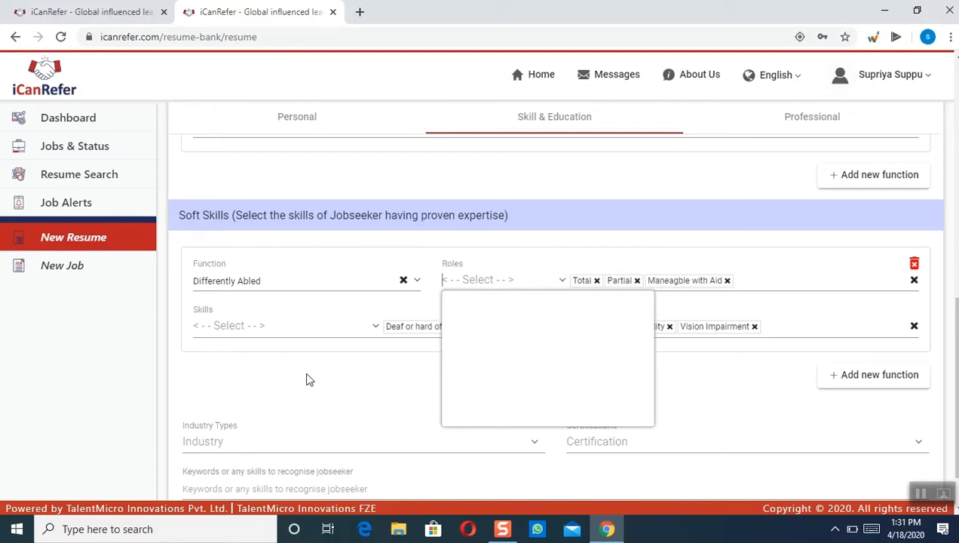
left_click(265, 398)
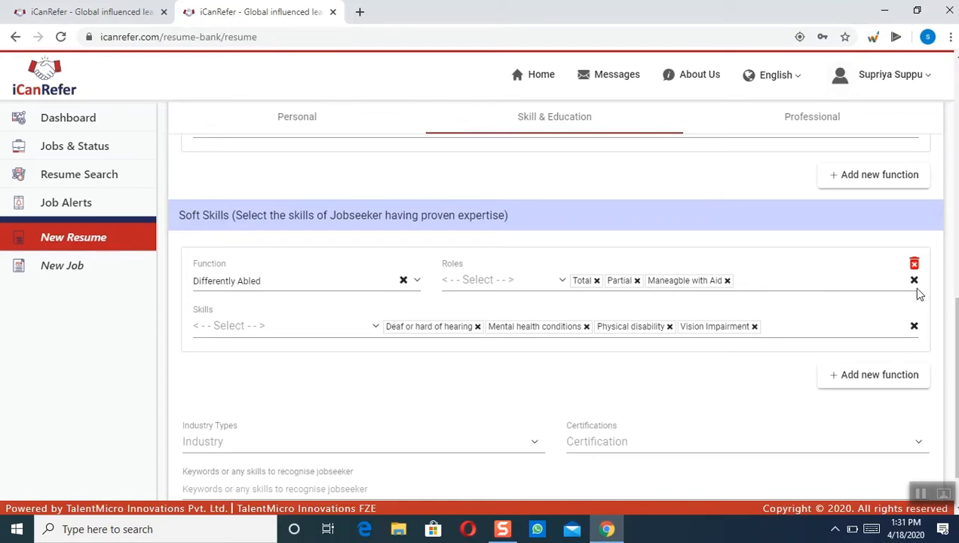
Replace the Differently Abled soft skills entry with a new function entry set to Physical Parameters
left_click(914, 264)
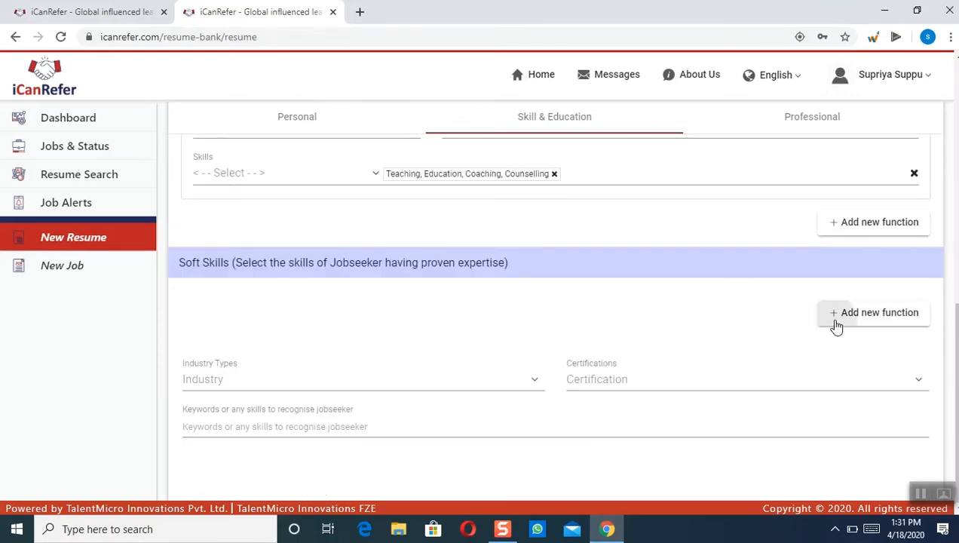
left_click(836, 316)
left_click(254, 279)
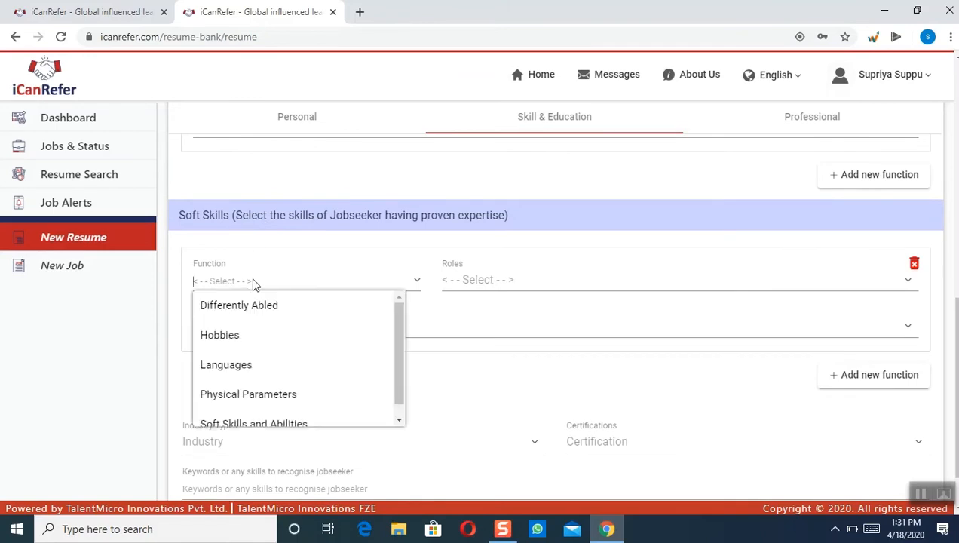
left_click(283, 396)
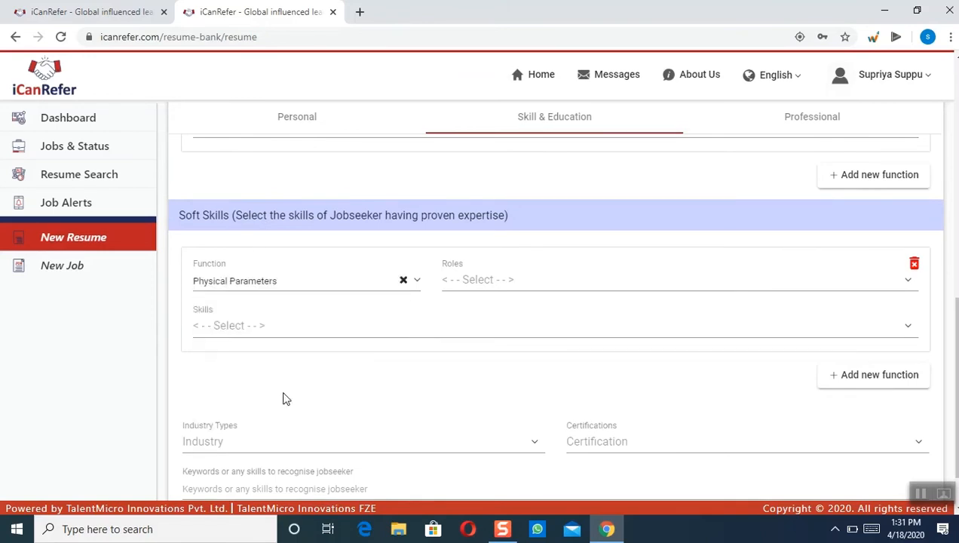
Select the skills Good Height and Good Fitness for the Physical Parameters soft skills function
left_click(262, 335)
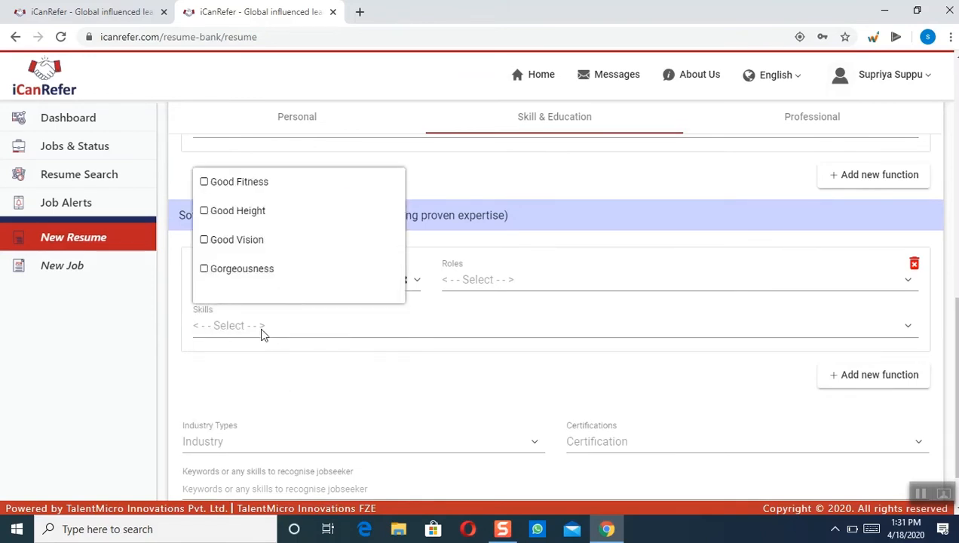
left_click(258, 356)
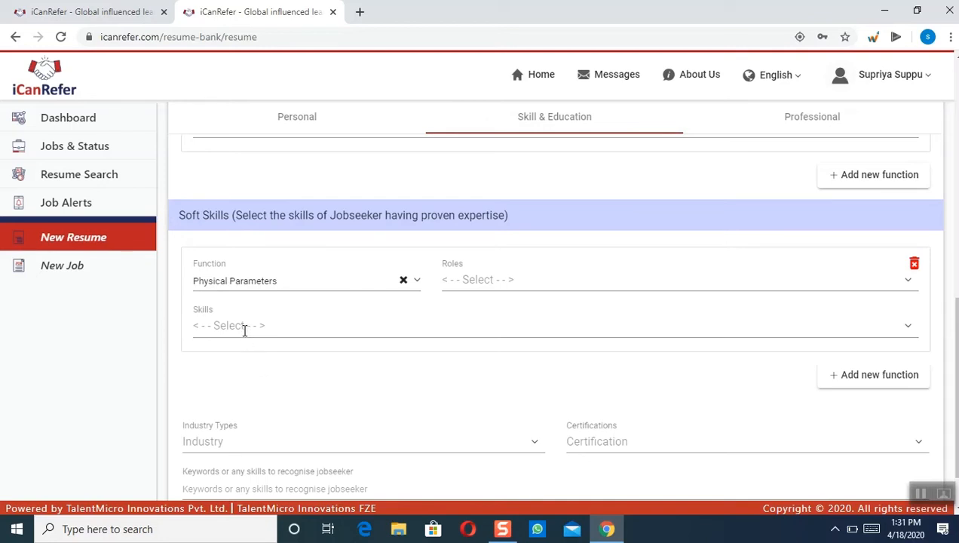
left_click(245, 326)
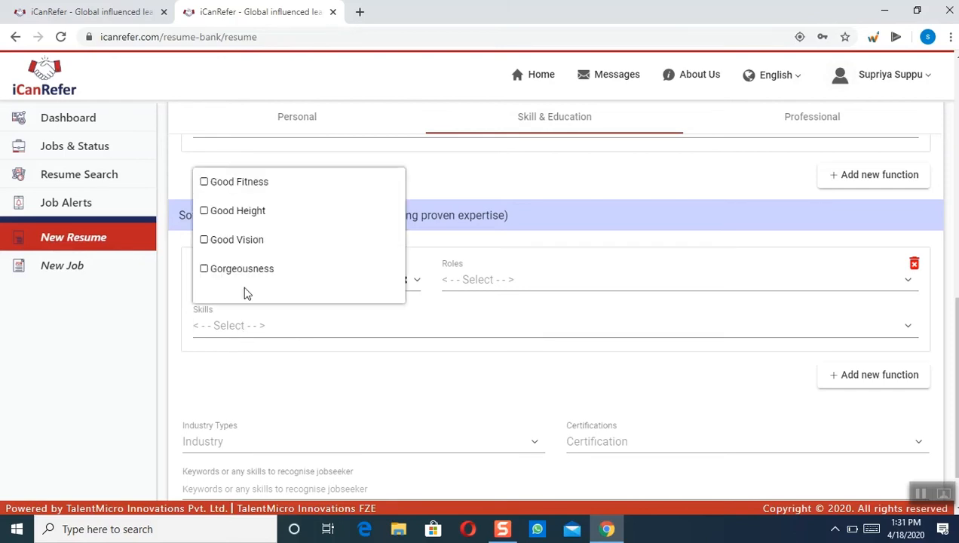
left_click(240, 212)
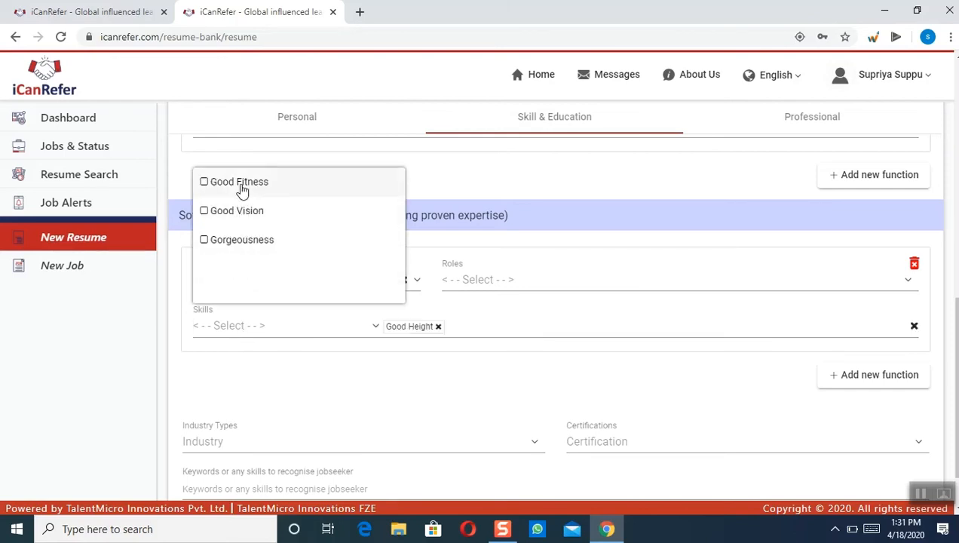
left_click(240, 184)
left_click(253, 332)
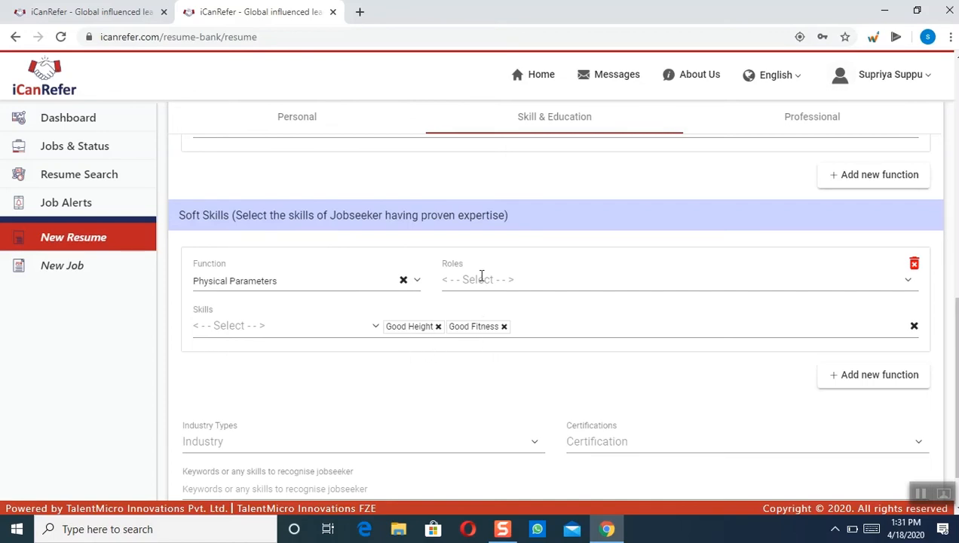
Select the roles Very Good, The Best and Good for the Physical Parameters soft skills function
left_click(481, 280)
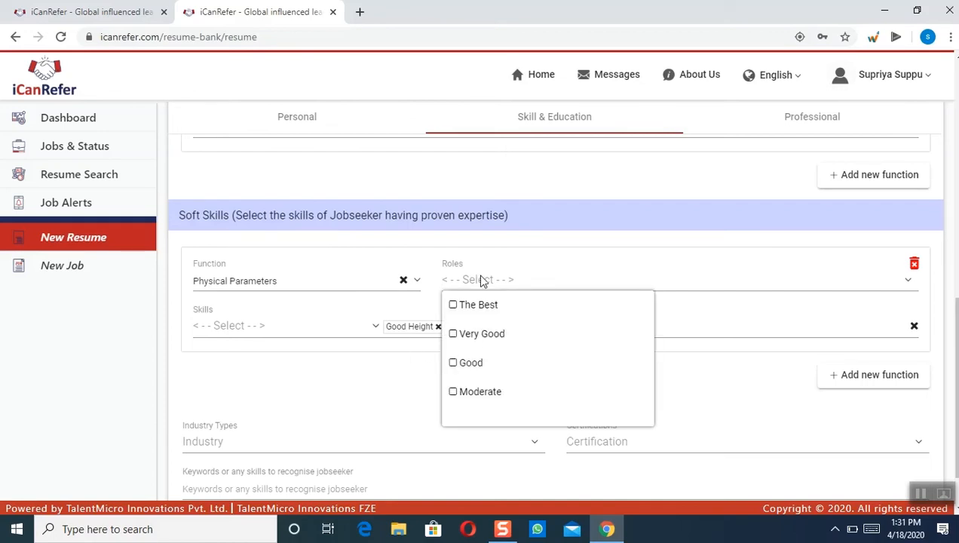
left_click(483, 336)
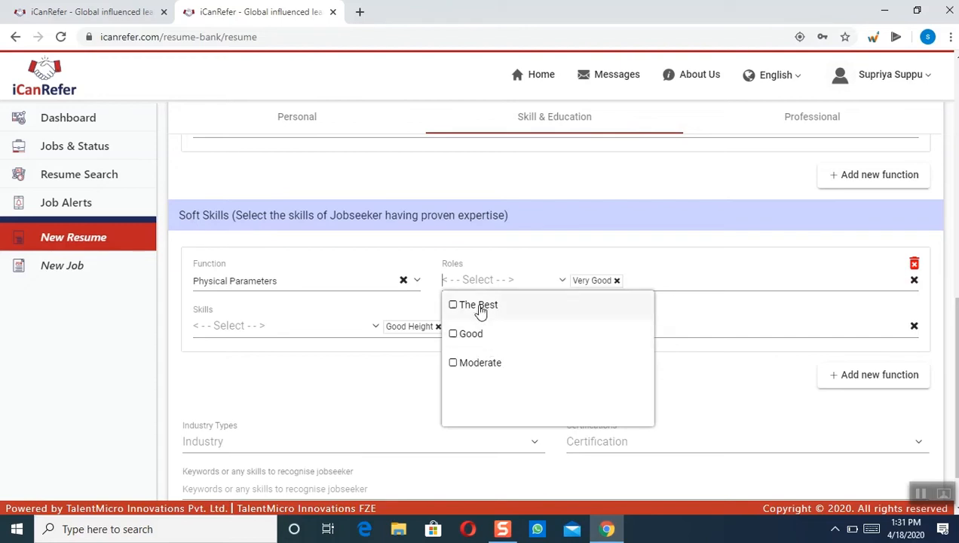
left_click(480, 306)
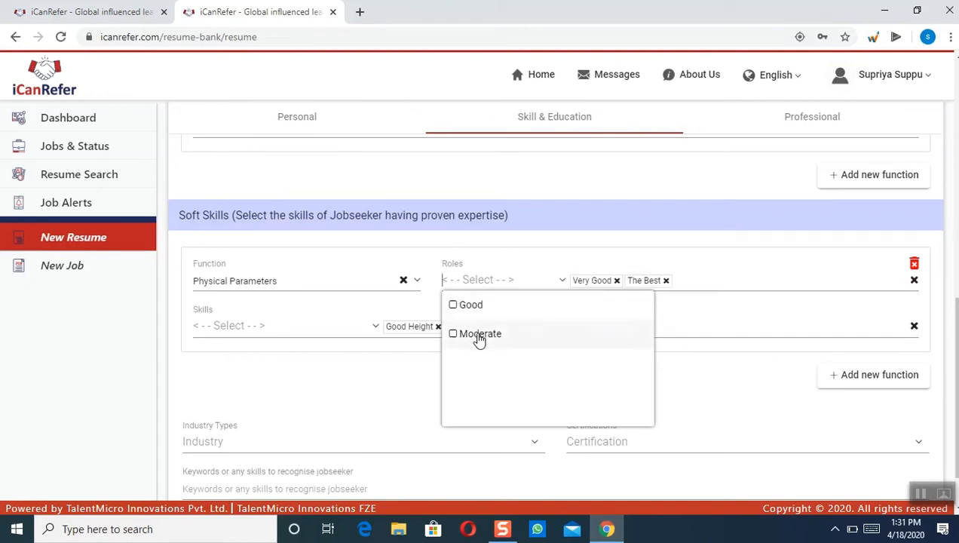
left_click(475, 306)
left_click(300, 374)
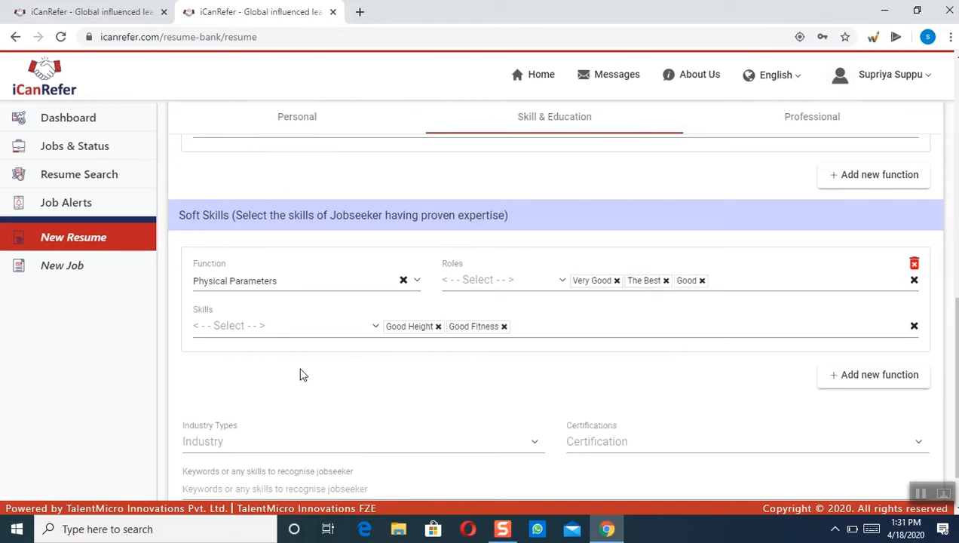
Clear the selected skills, roles and function from the Physical Parameters soft skills entry
left_click(912, 327)
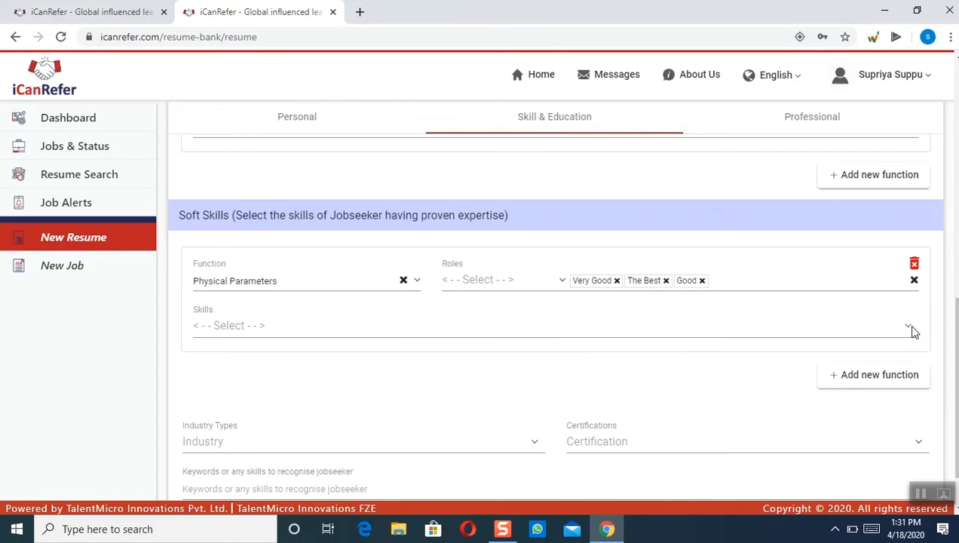
left_click(914, 280)
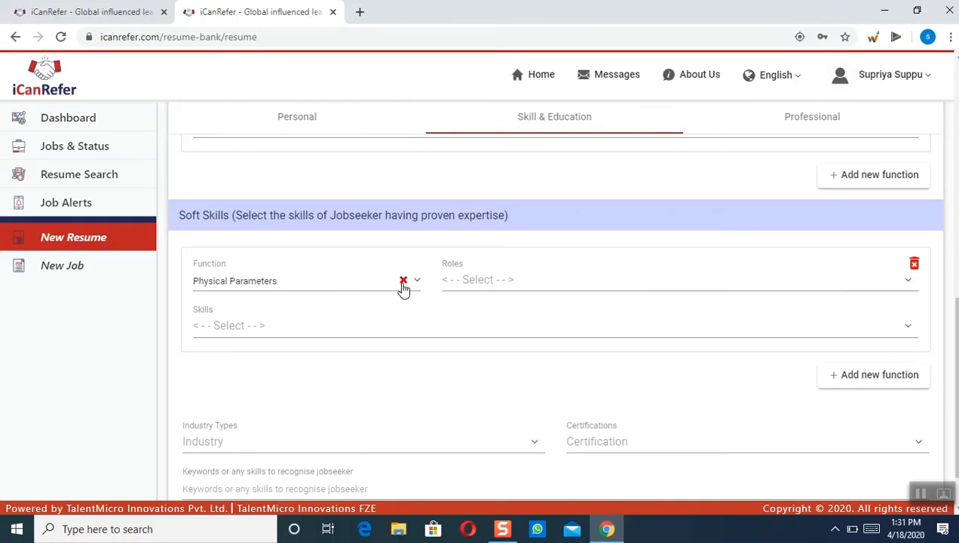
left_click(403, 281)
Set the soft skills function to Hobbies and select the skills listening music, dancing and Travelling(Hobby)
left_click(331, 284)
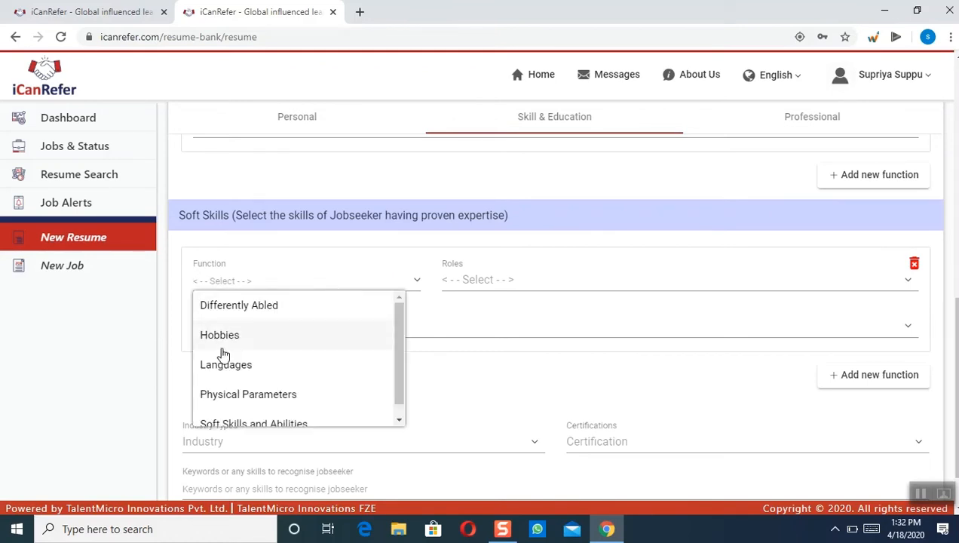
left_click(219, 340)
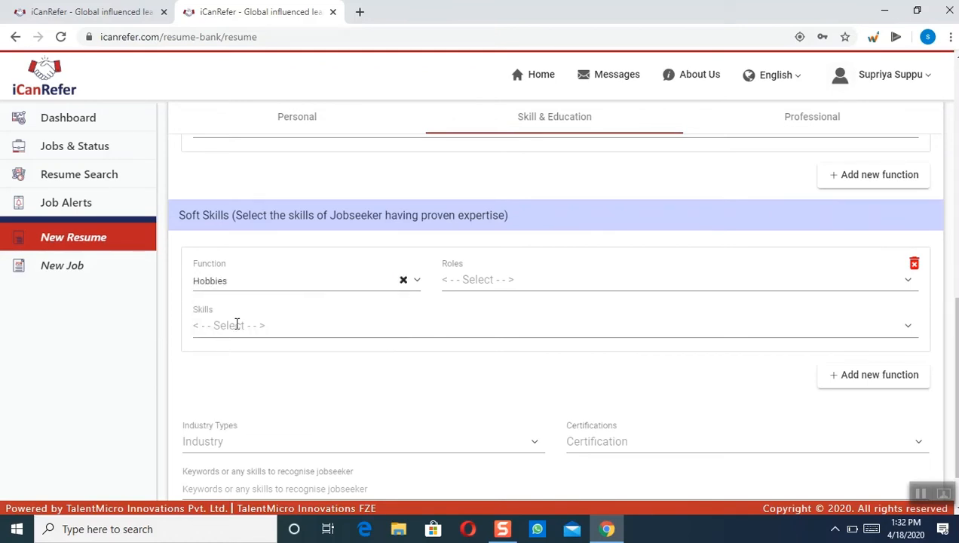
left_click(236, 324)
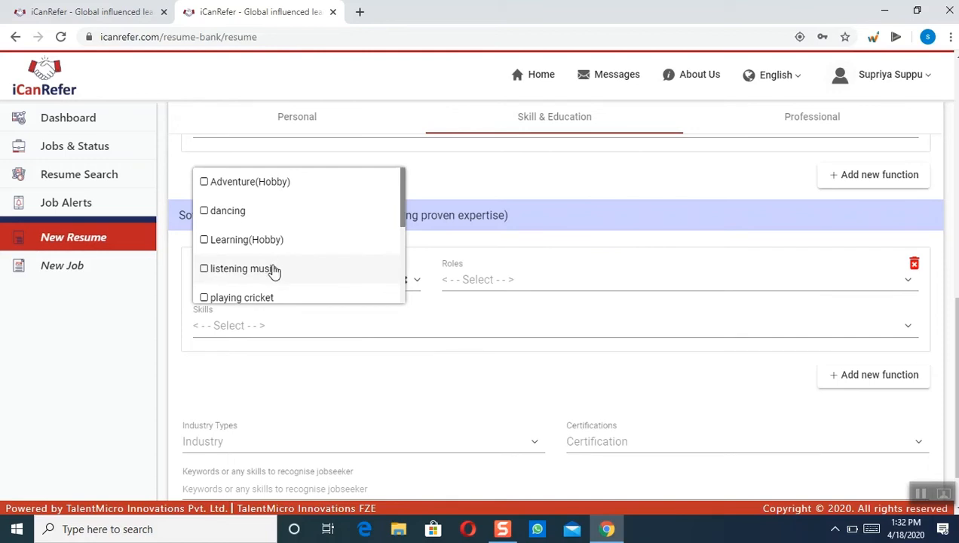
left_click(274, 270)
left_click(246, 212)
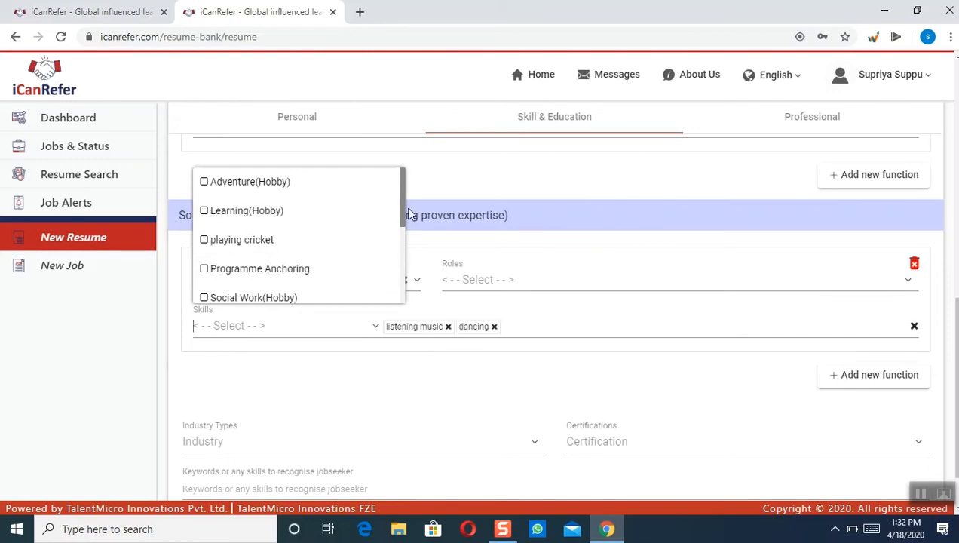
left_click_drag(400, 214, 400, 261)
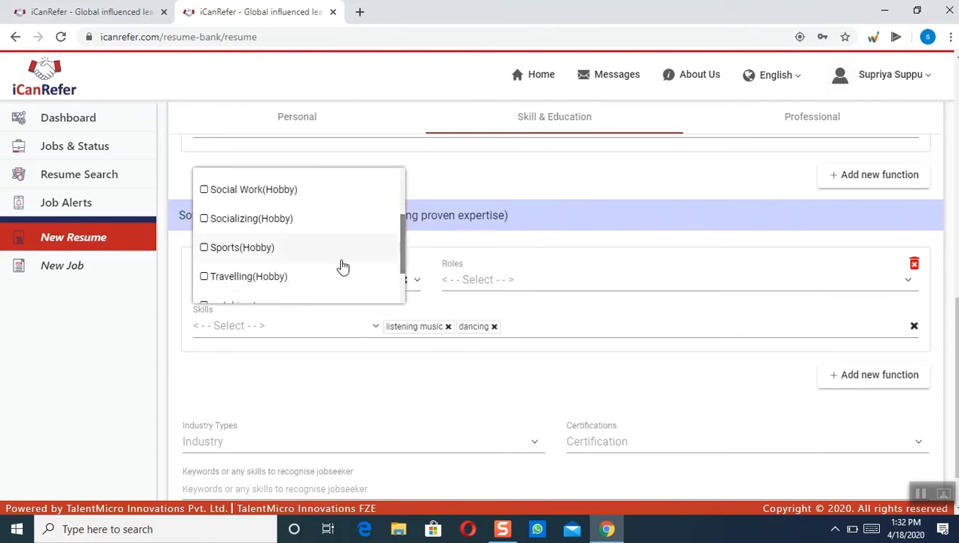
left_click(273, 279)
left_click(253, 381)
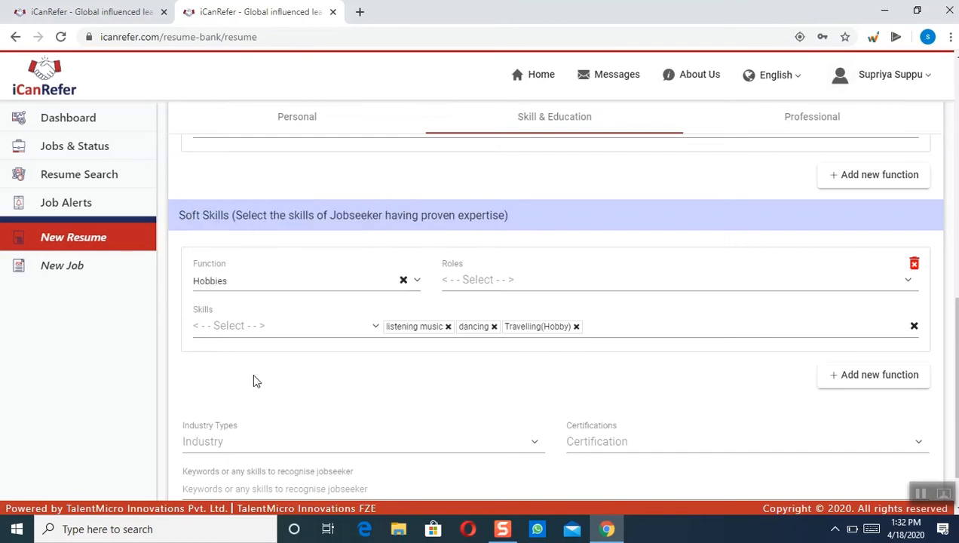
Try Banking, Insurance, Financial Services as the industry type and remove that selection again
scroll(182, 285, "down", 1)
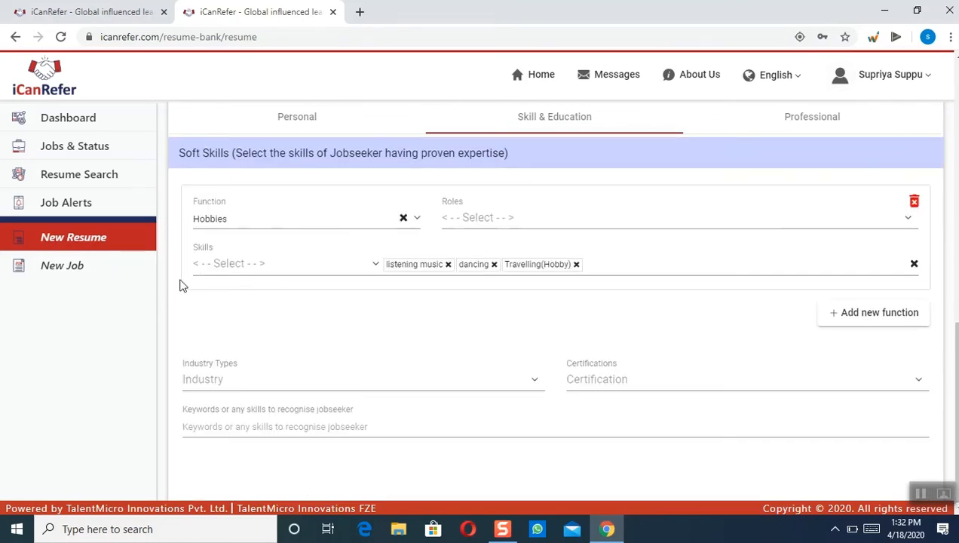
left_click(198, 379)
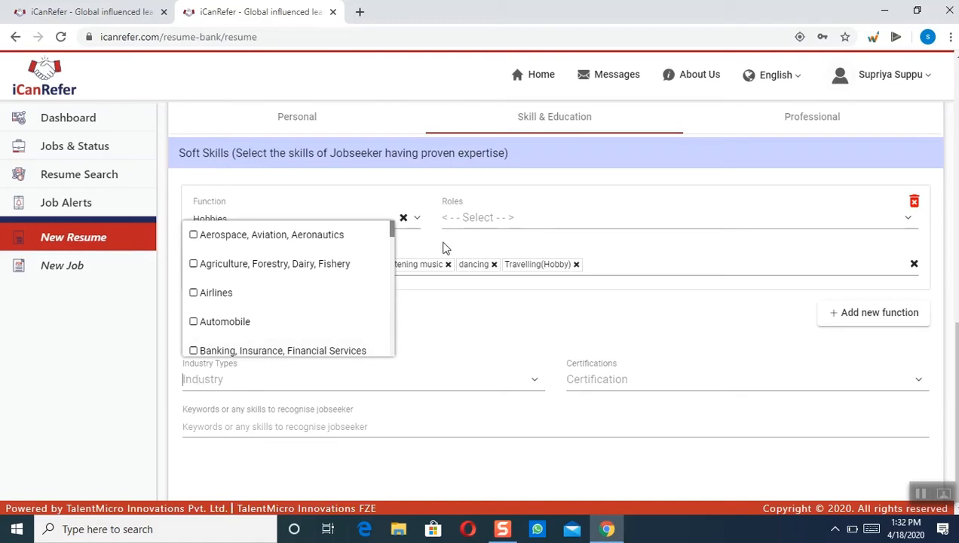
left_click_drag(393, 232, 392, 237)
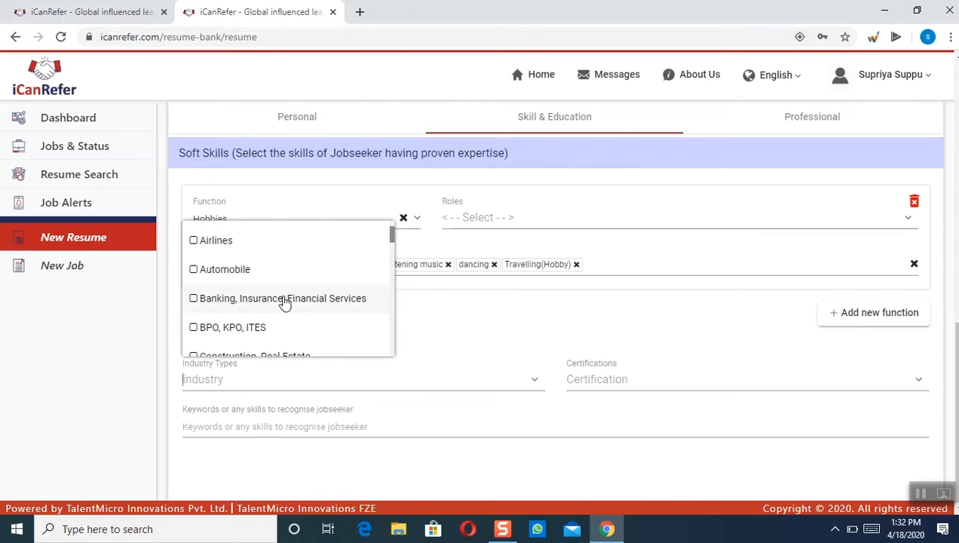
right_click(284, 302)
left_click(241, 297)
left_click(242, 297)
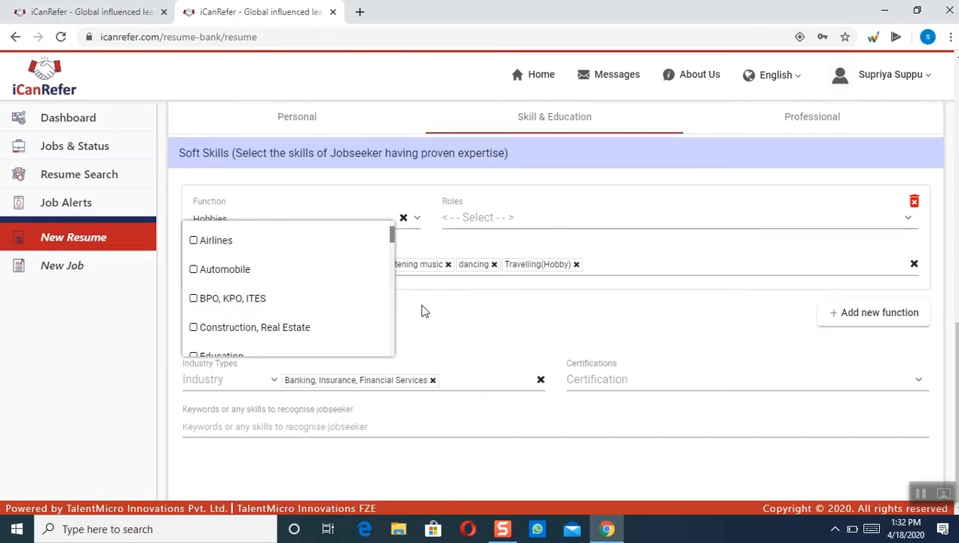
left_click(434, 381)
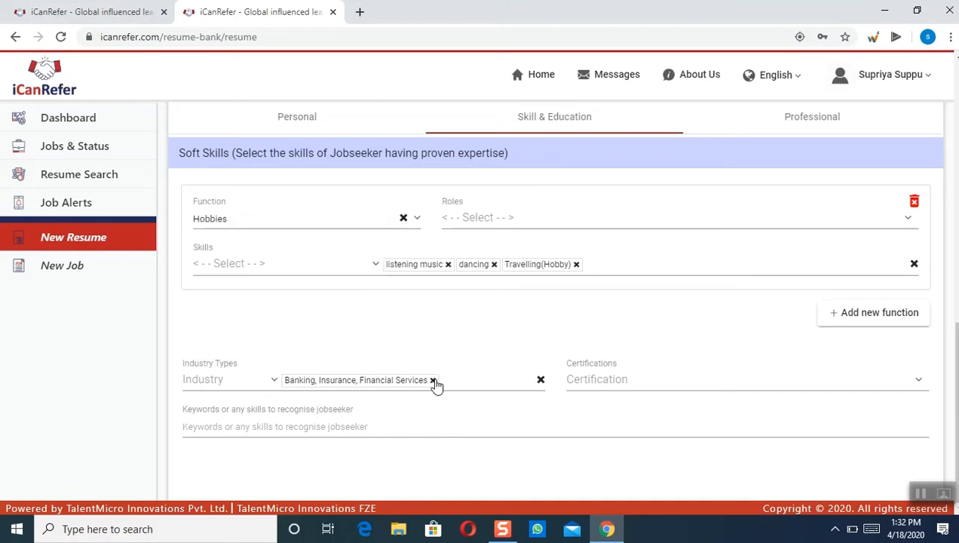
left_click(434, 381)
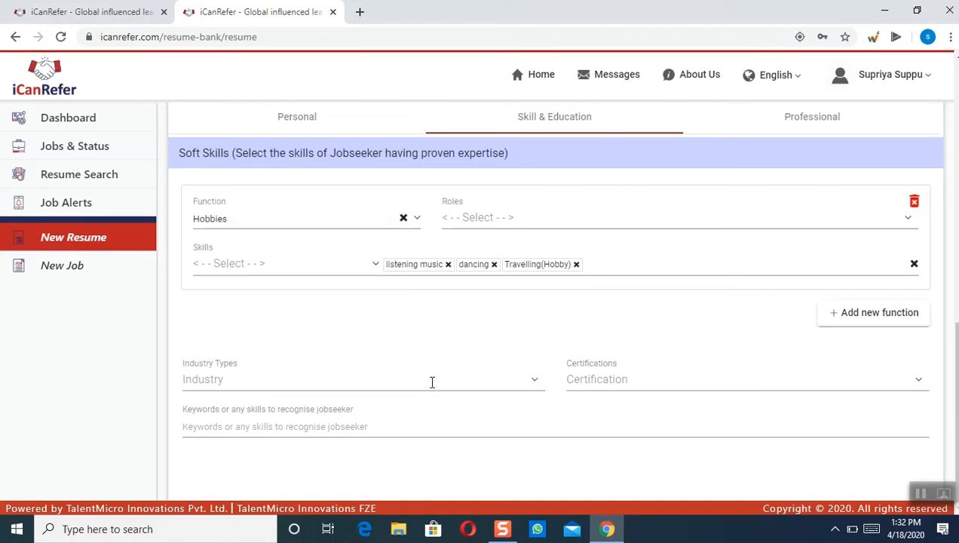
Select BPO, KPO, ITES as the candidate's industry type
left_click(398, 381)
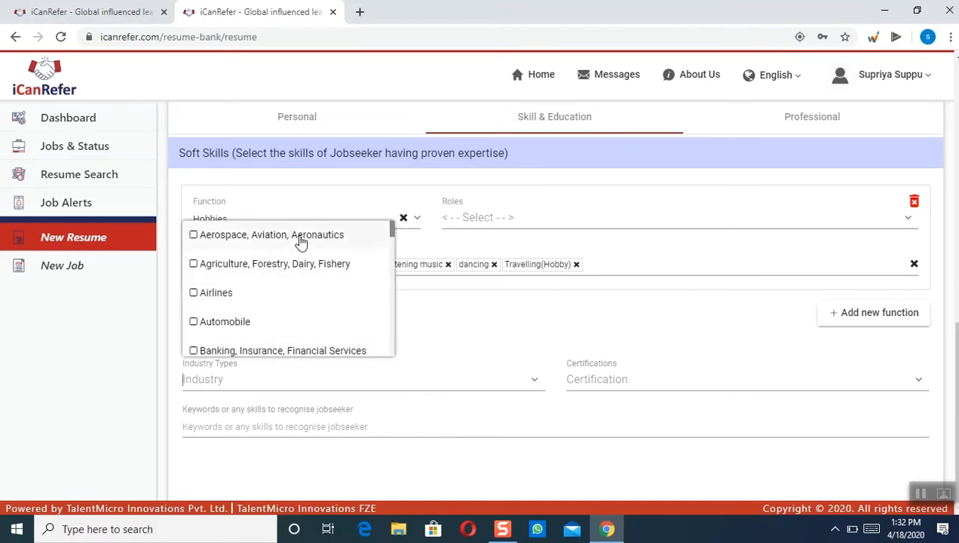
mouse_move(392, 237)
left_mouse_down()
mouse_move(394, 256)
mouse_move(392, 237)
left_mouse_up()
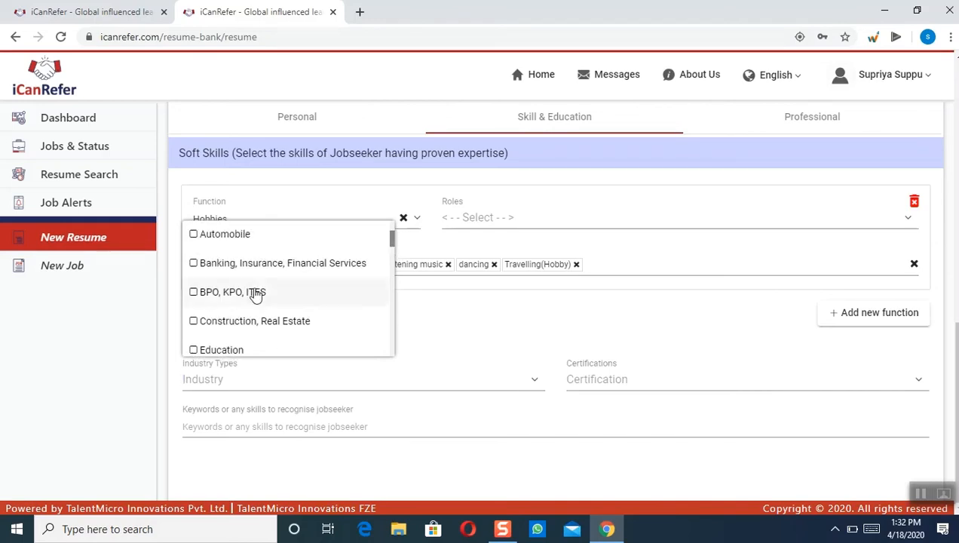
left_click(257, 294)
left_click(394, 395)
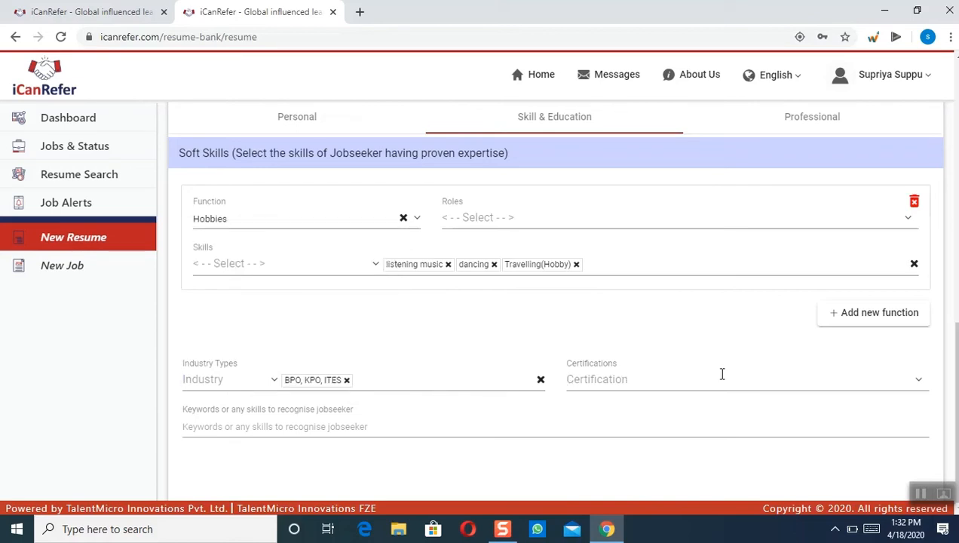
Select Certified information systems security professional (CISSP) as the candidate's certification
left_click(648, 382)
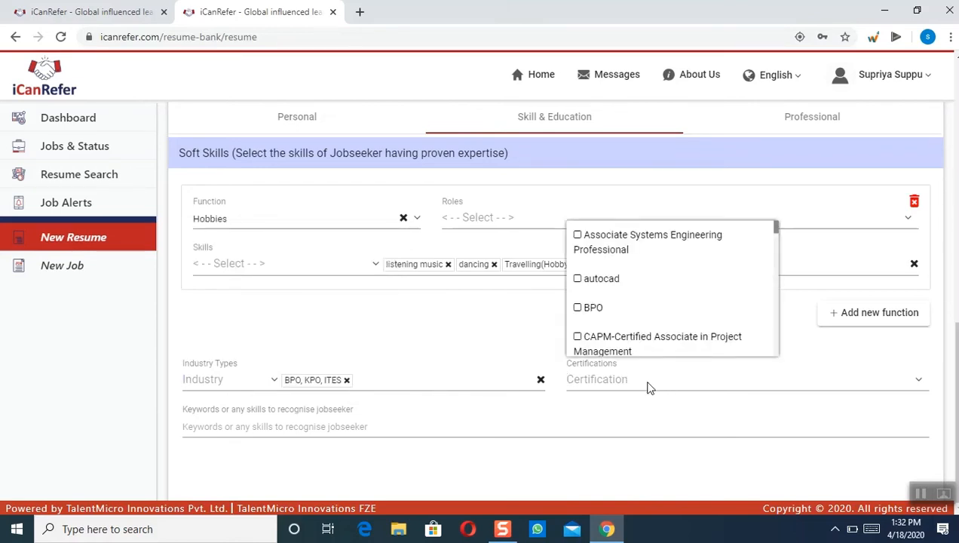
left_click(648, 382)
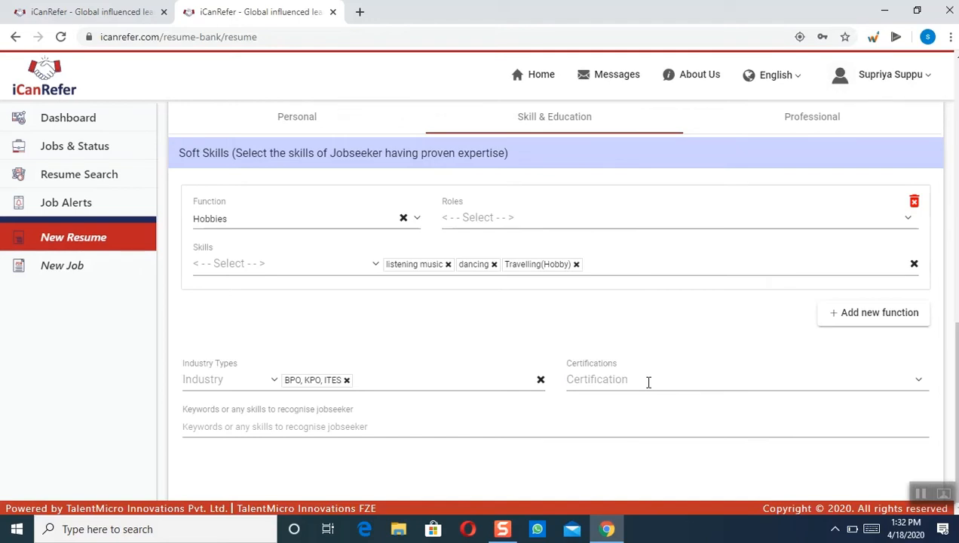
left_click(648, 382)
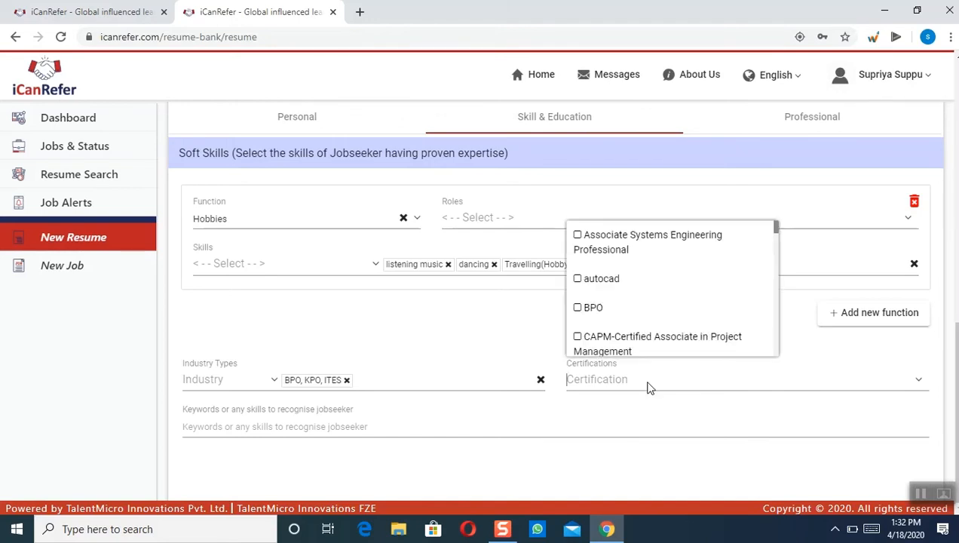
left_click_drag(776, 235, 778, 253)
left_click(655, 276)
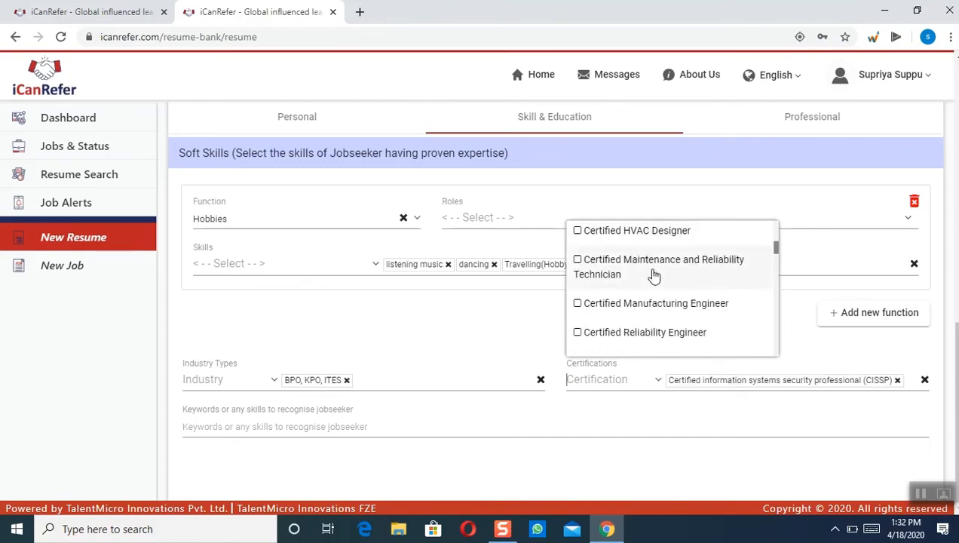
left_click(360, 429)
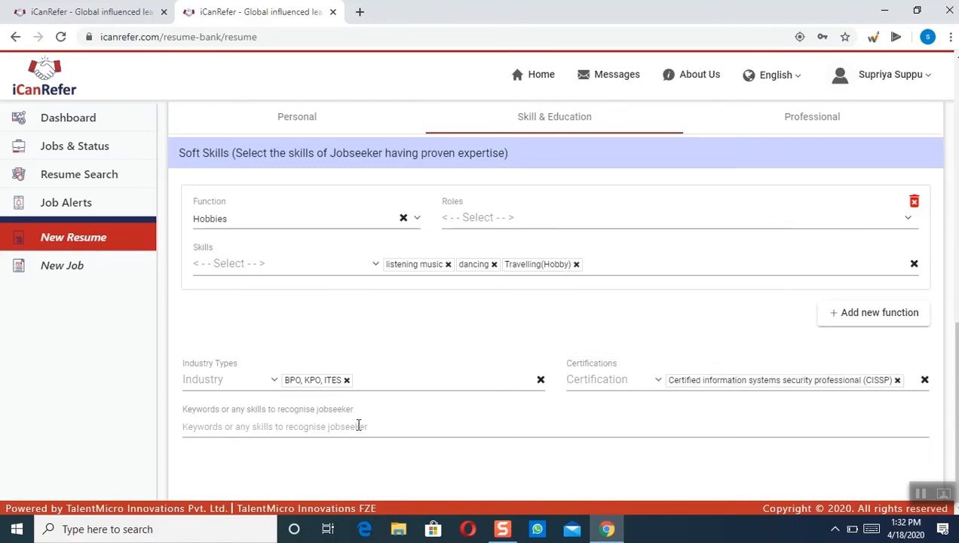
Enter "Mn" as the keyword for recognising the jobseeker
left_click(358, 426)
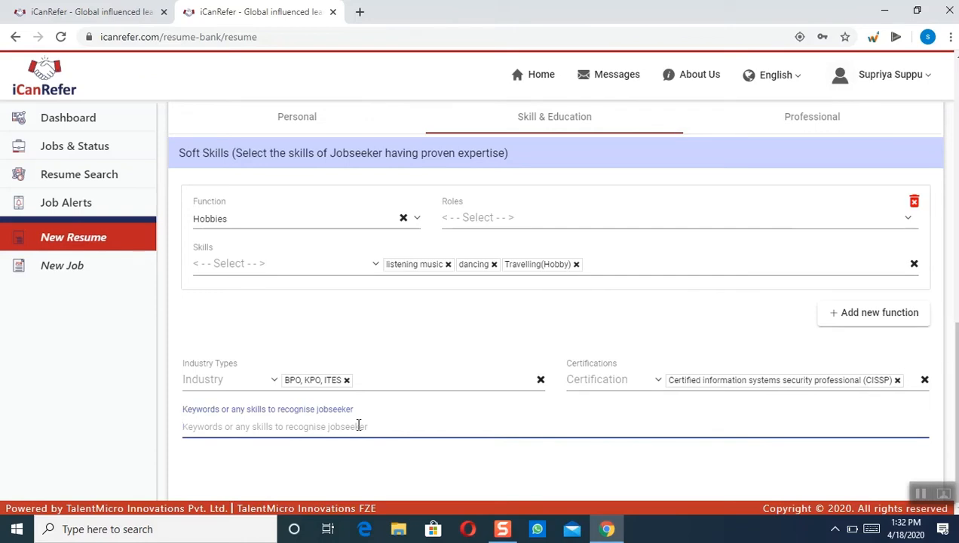
type("Mn")
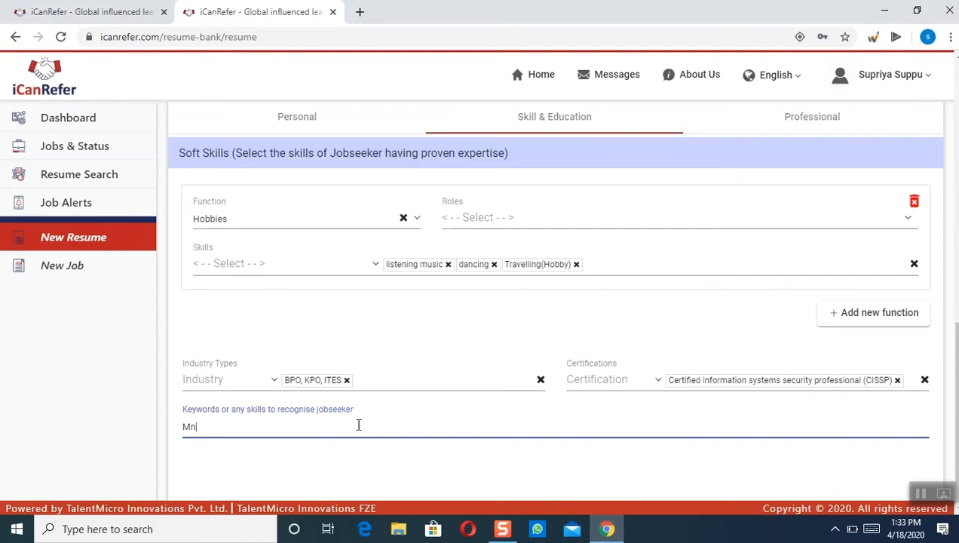
left_click(922, 498)
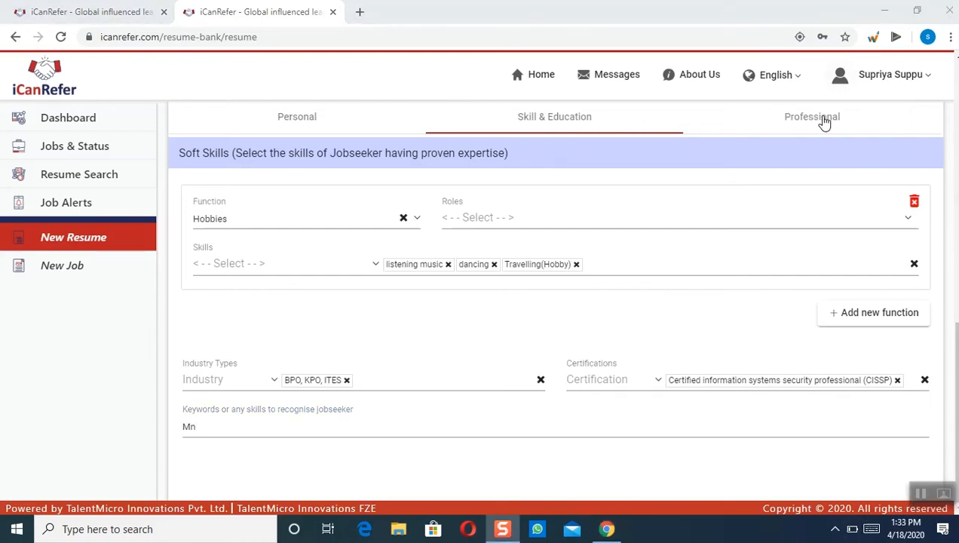
In the professional details, enter Mphasis as the present employer and Manager as the designation
left_click(824, 120)
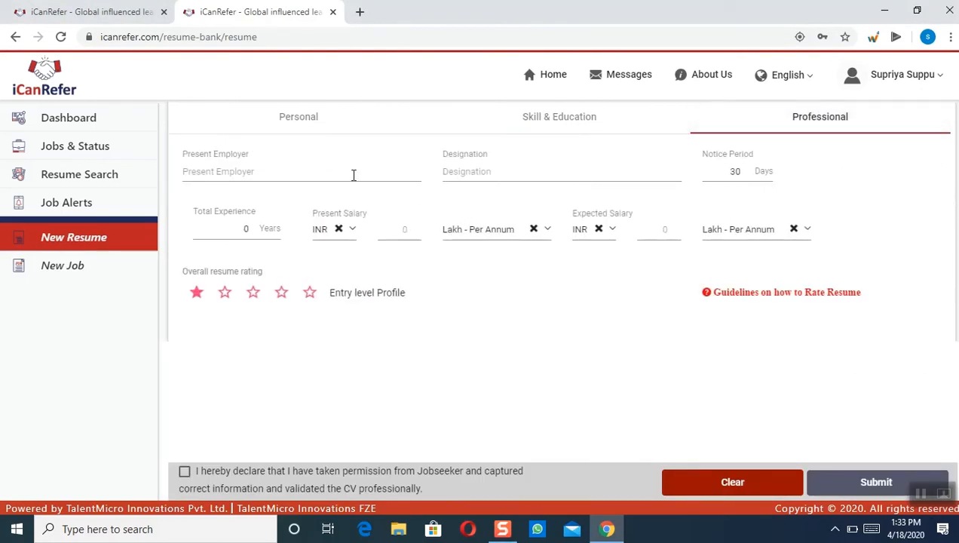
left_click(354, 175)
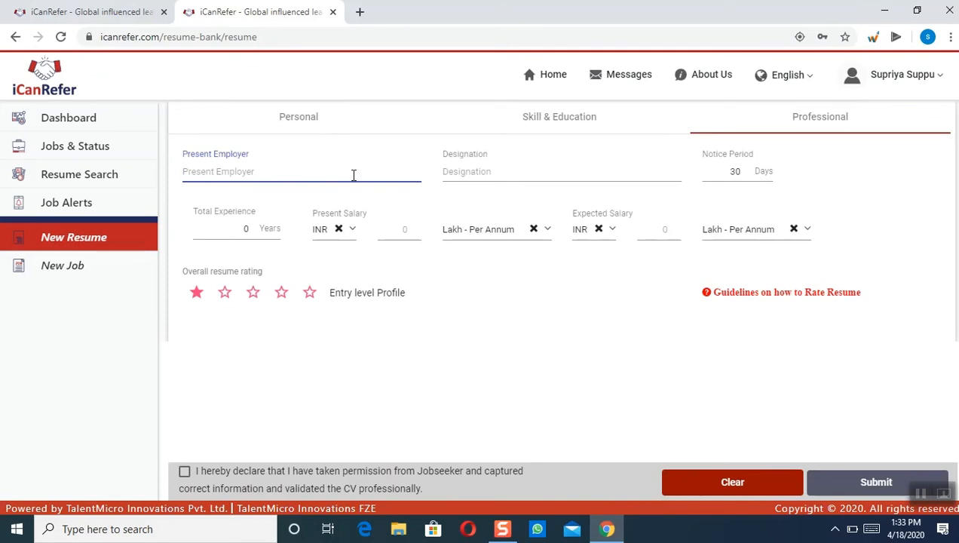
type("Mphasis")
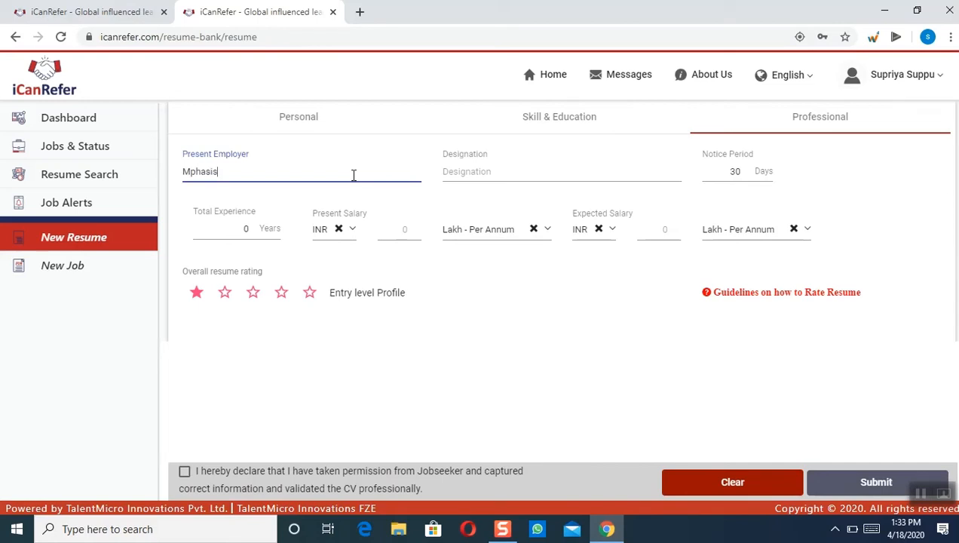
key("Tab")
type("M")
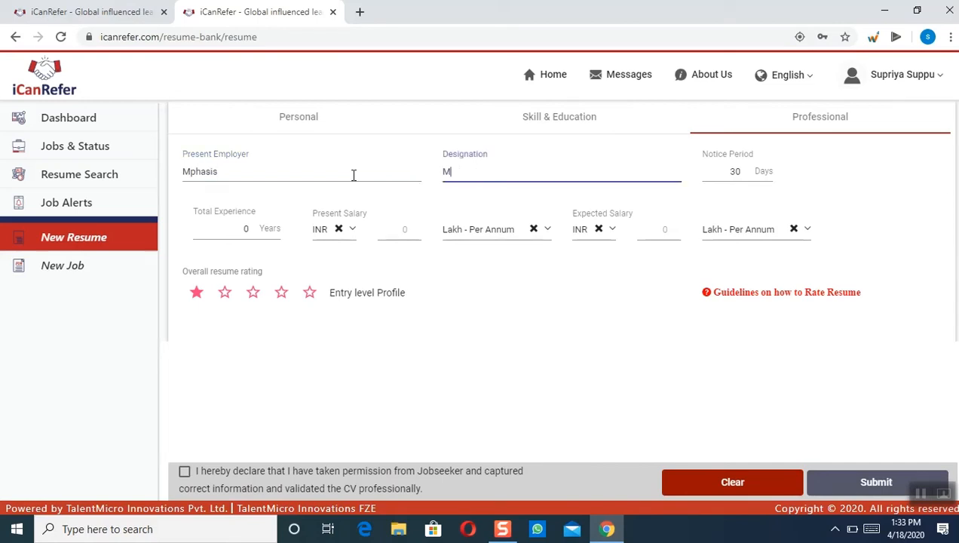
type("anager")
Set the total experience to 9 years and the present salary to INR 9 lakh per annum
left_click(724, 171)
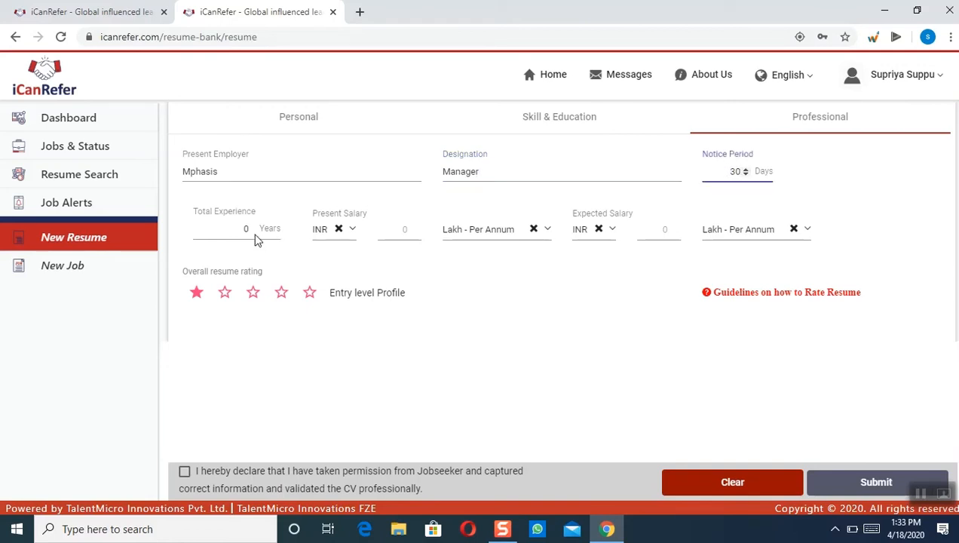
left_click(243, 227)
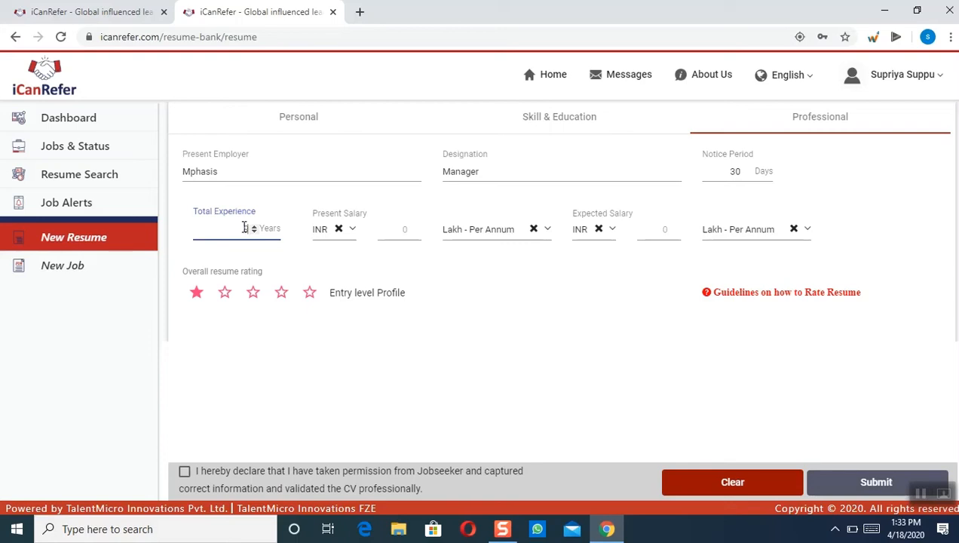
key("Tab")
key("Tab")
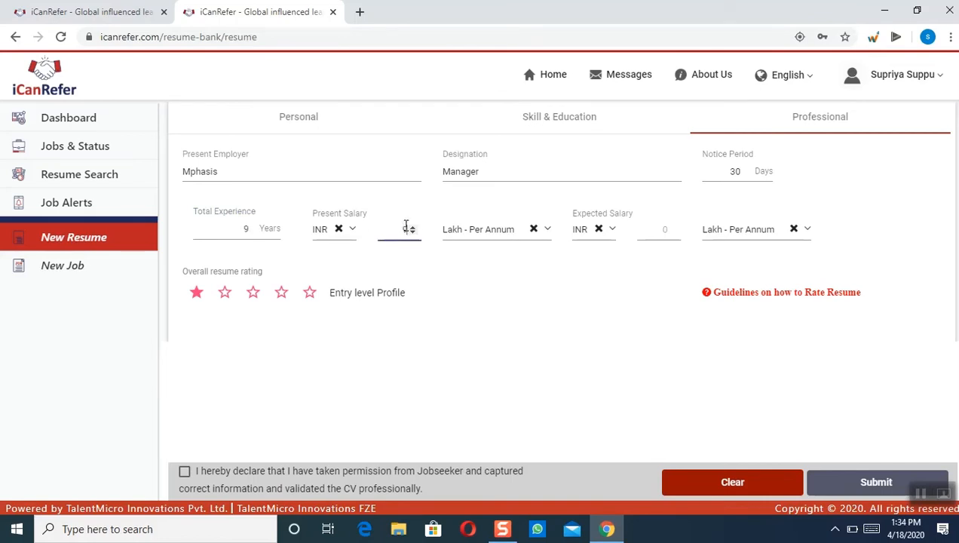
Try an expected salary of INR 10 lakh per annum and clear the amount again
key("Tab")
key("Tab")
key("Tab")
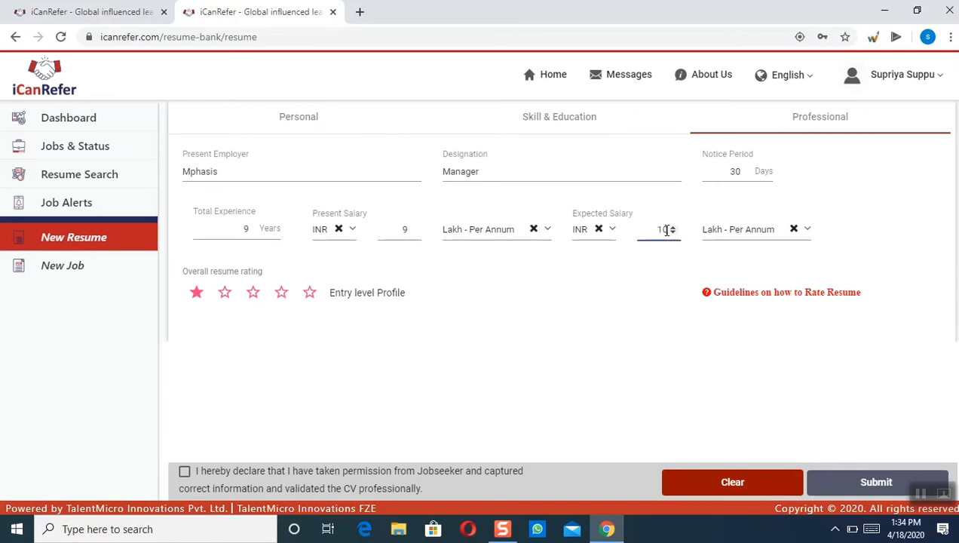
key("BackSpace")
key("BackSpace")
left_click(649, 283)
left_click_drag(442, 156, 769, 175)
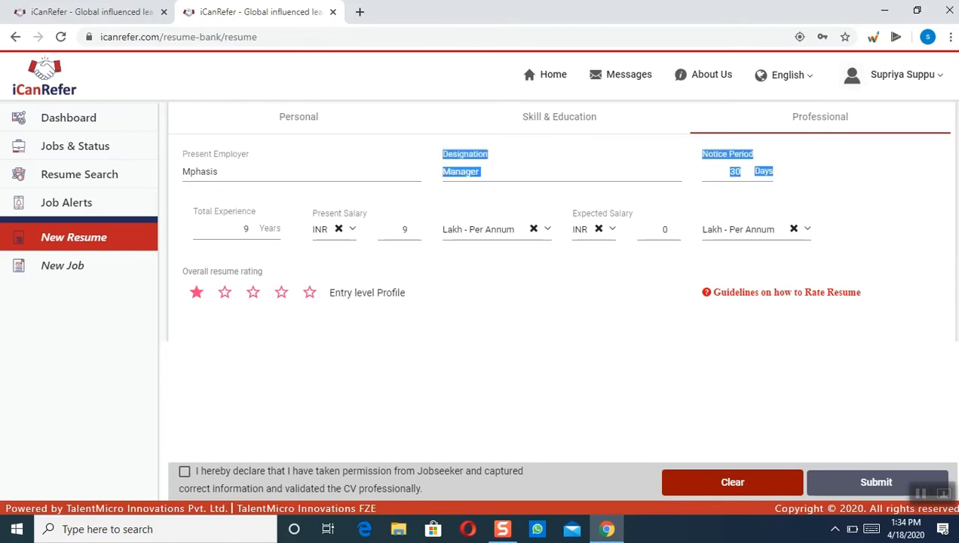
left_click(426, 327)
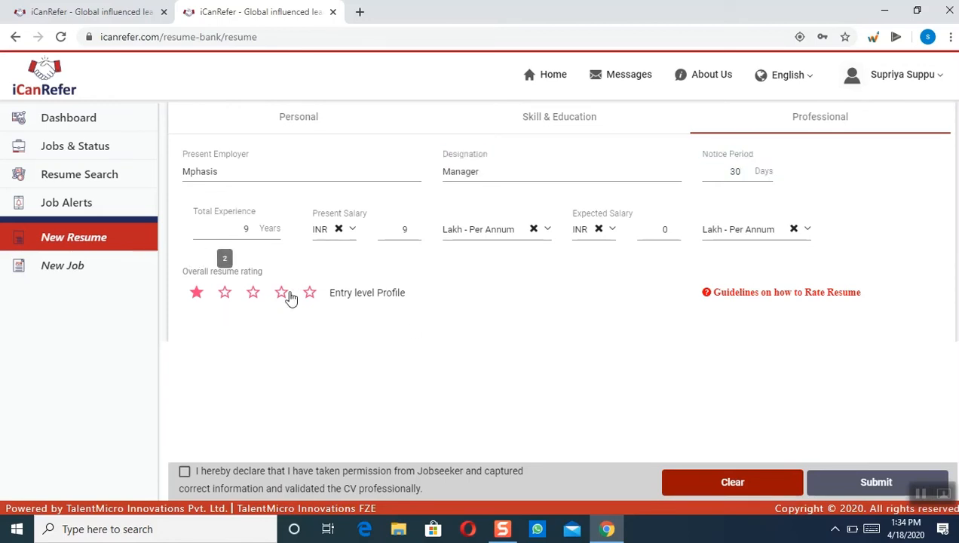
Give the resume an overall rating of five stars and open the guidelines on how to rate a resume
left_click(310, 294)
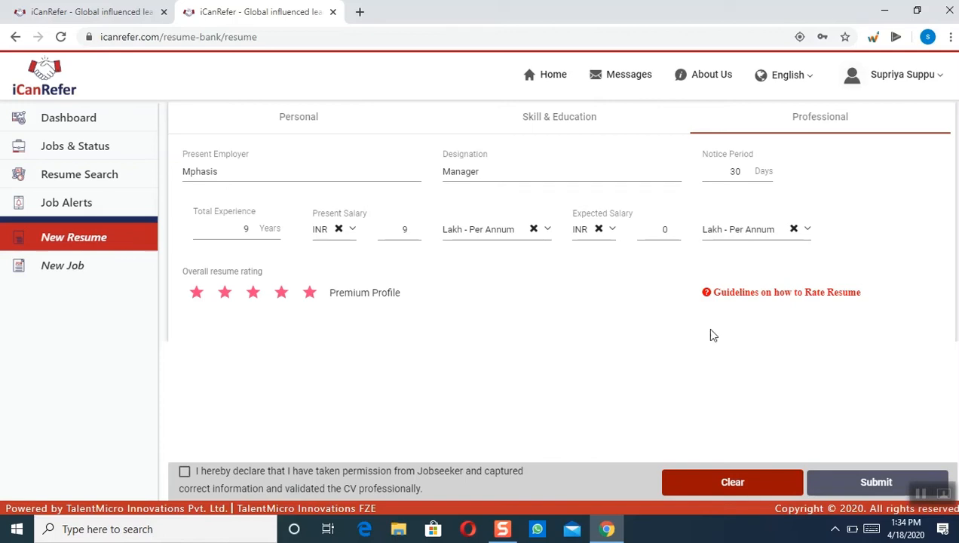
left_click(755, 295)
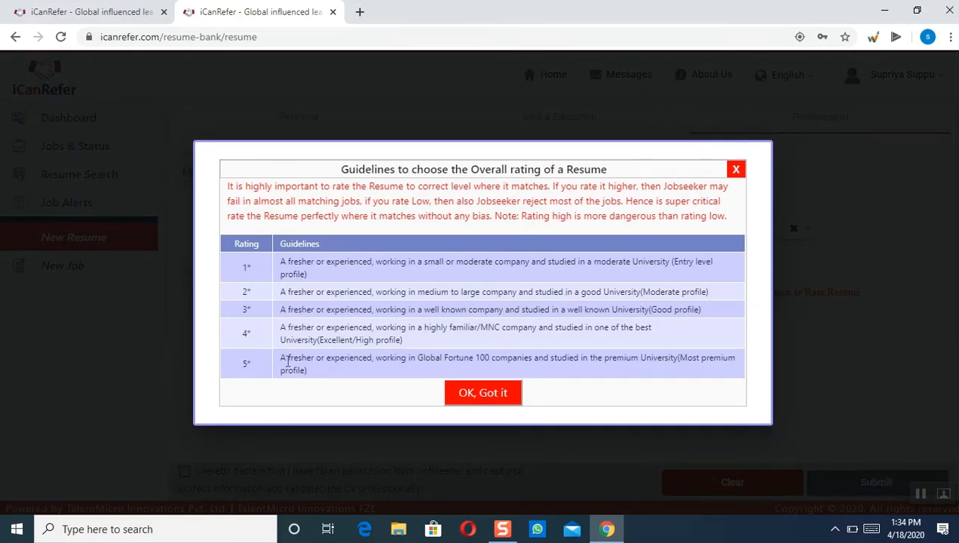
Review the five-star guideline, reopen the resume rating guidelines once more and close them
left_click_drag(281, 359, 310, 371)
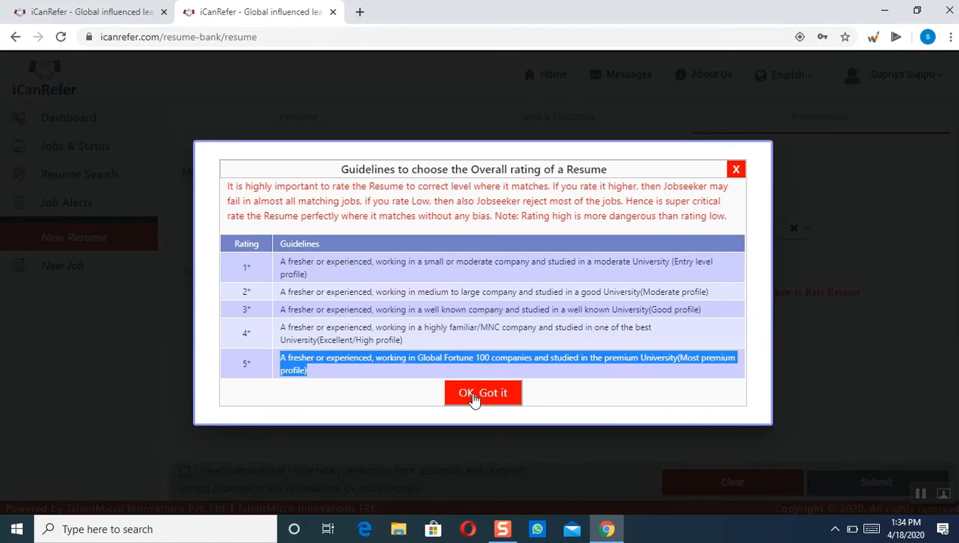
left_click(472, 395)
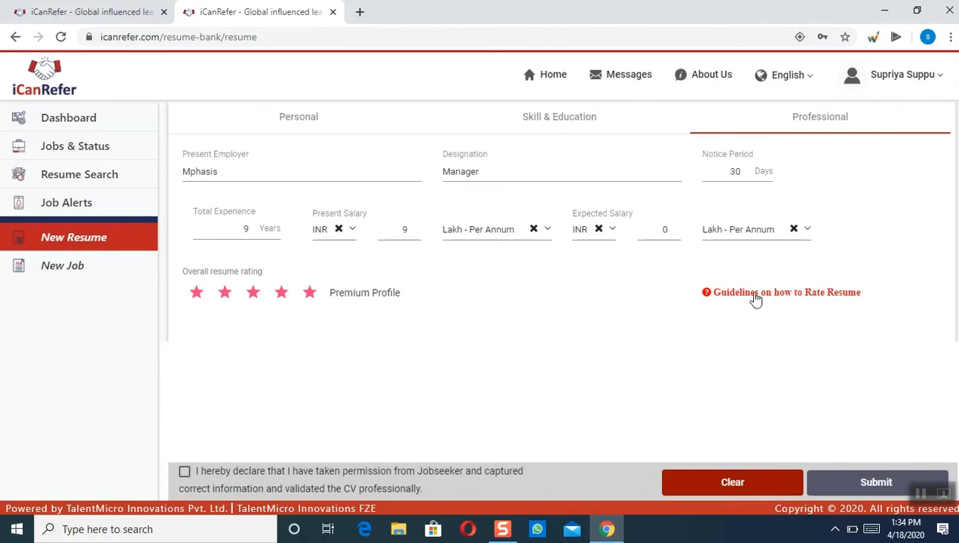
left_click(754, 297)
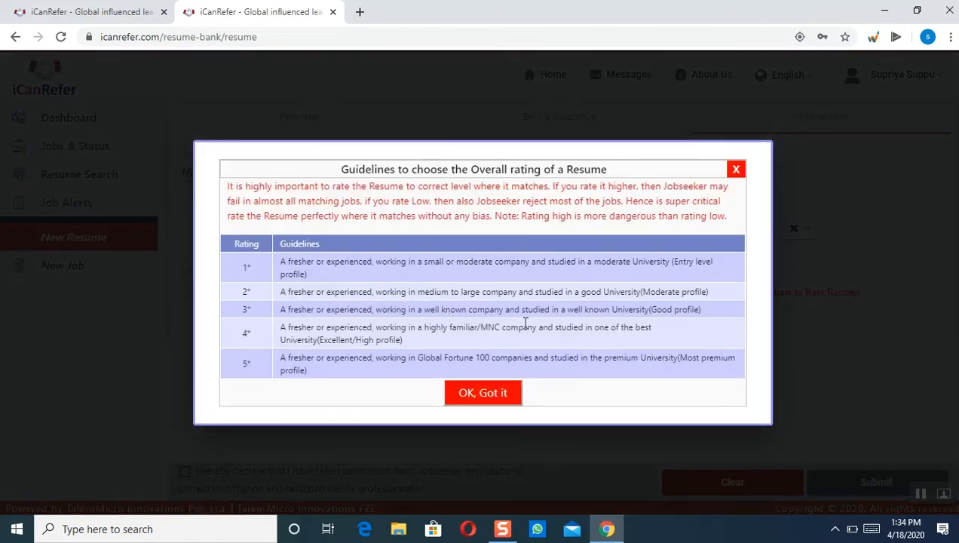
left_click(499, 393)
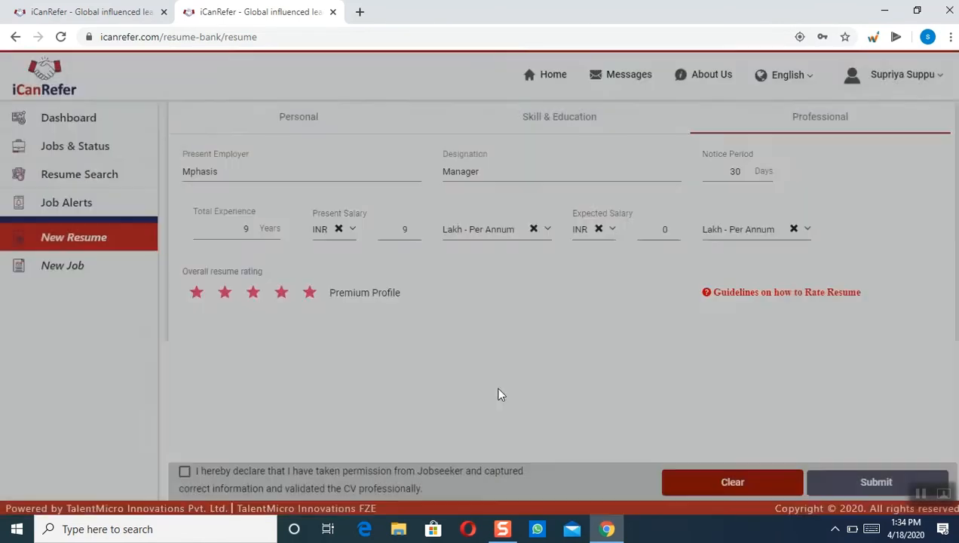
Accept the declaration that the jobseeker's permission was taken and the CV was professionally validated
left_click_drag(183, 271, 402, 293)
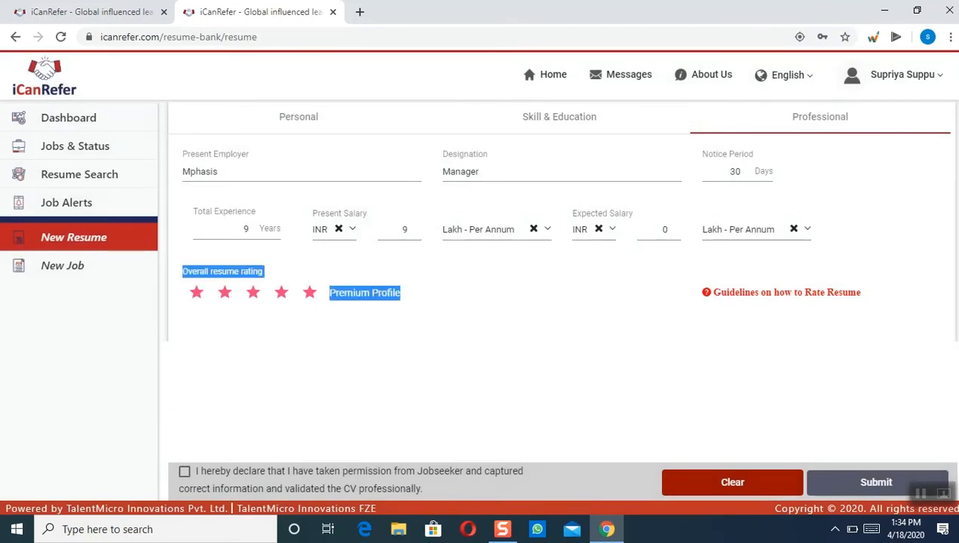
left_click(281, 364)
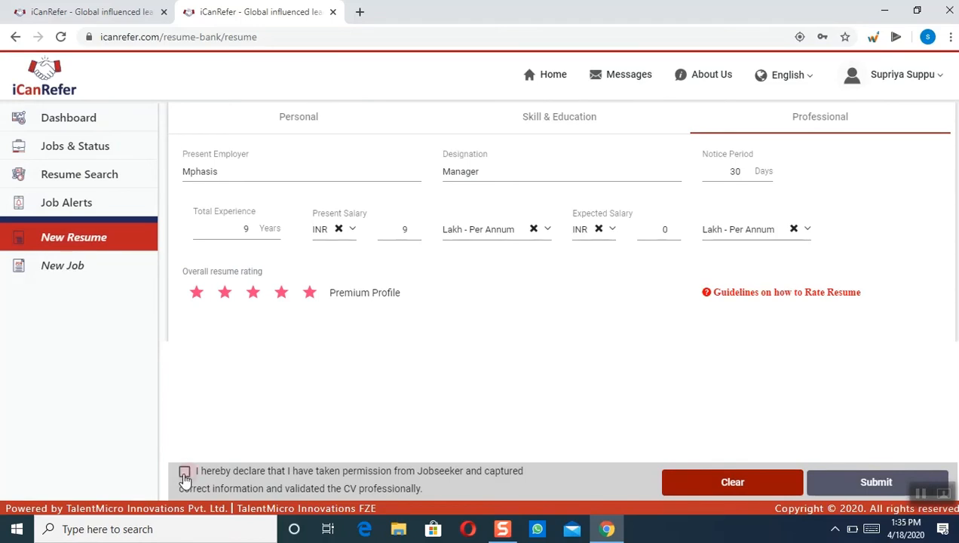
left_click(185, 473)
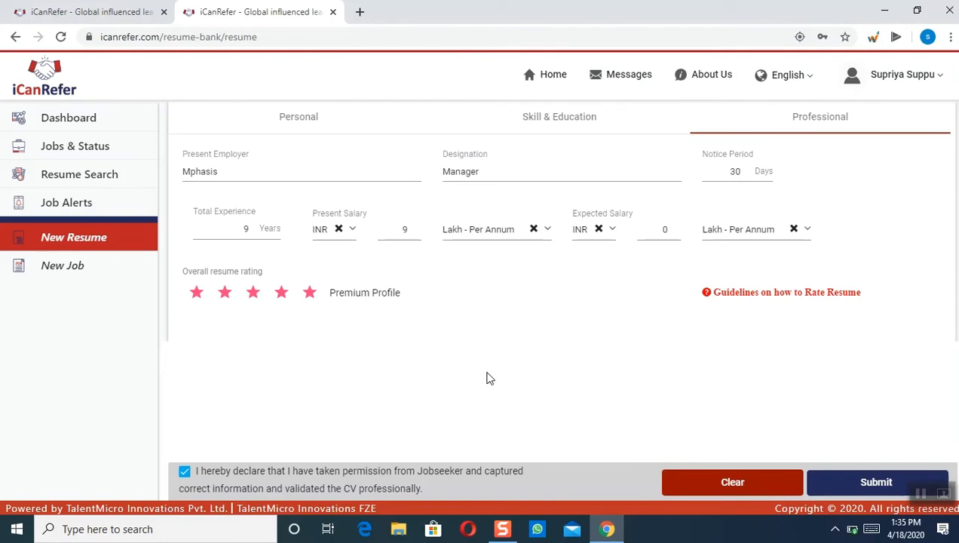
Go to Resume Search in the other iCanRefer session and list all resumes without a search term
left_click(90, 178)
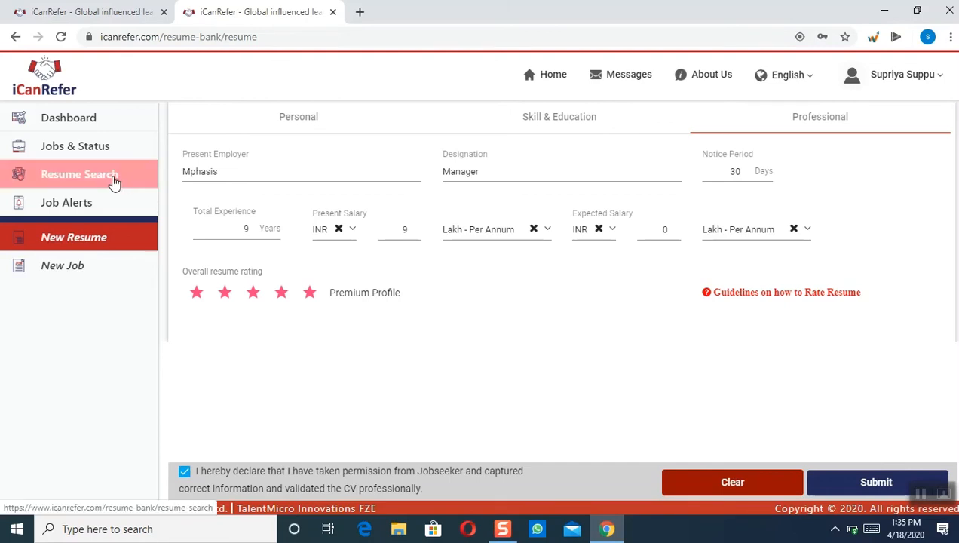
left_click(113, 183)
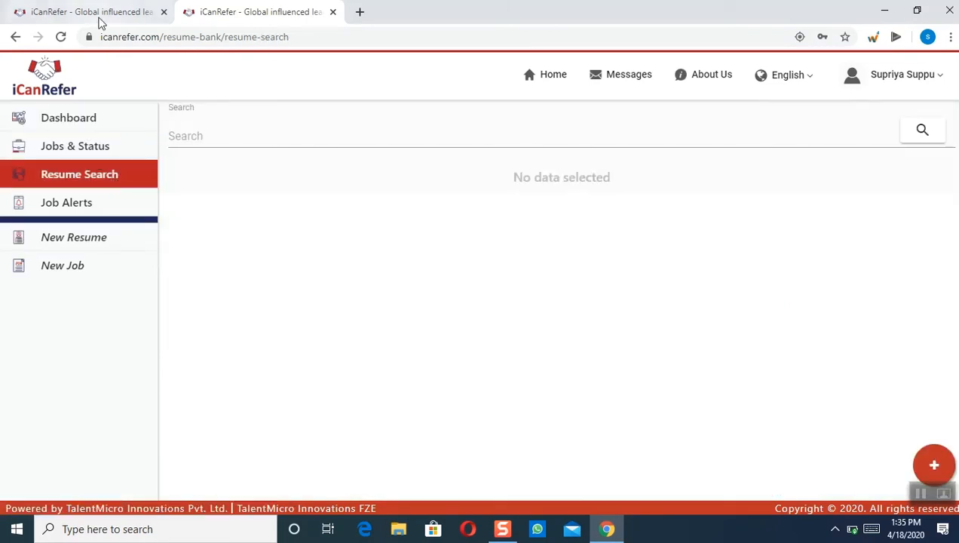
left_click(99, 16)
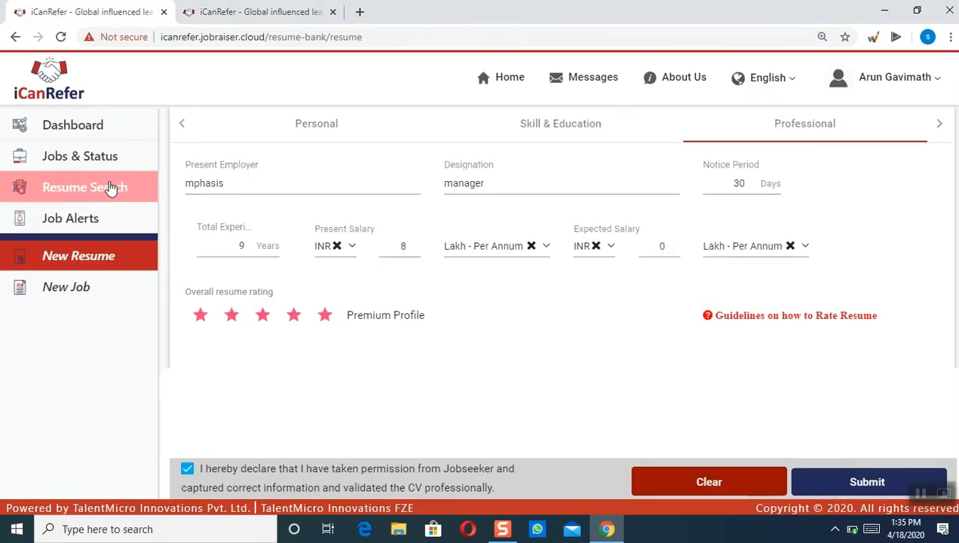
left_click(110, 187)
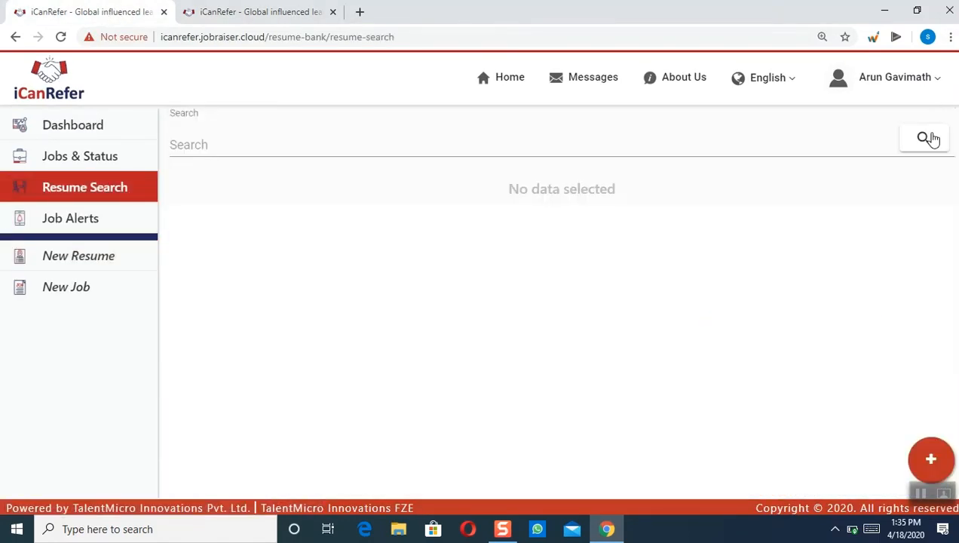
left_click(929, 138)
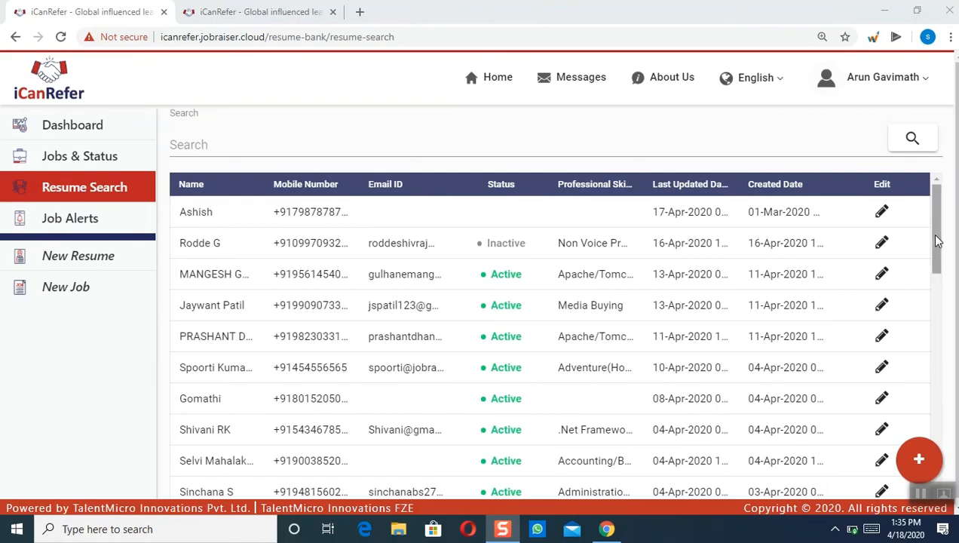
Open the .Net Framework candidate's resume for editing and examine the contact details and status options
left_click_drag(935, 238, 939, 296)
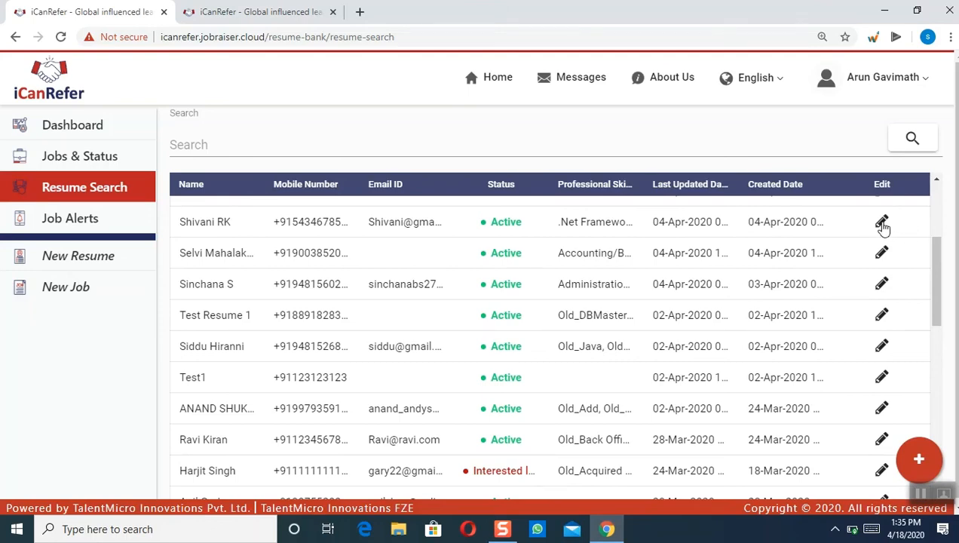
left_click(882, 224)
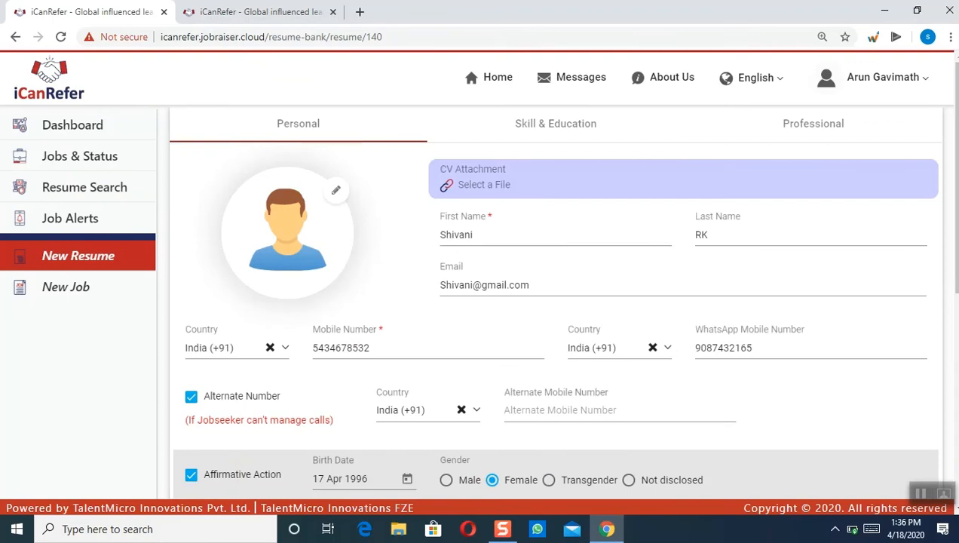
scroll(953, 226, "down", 1)
scroll(555, 302, "up", 1)
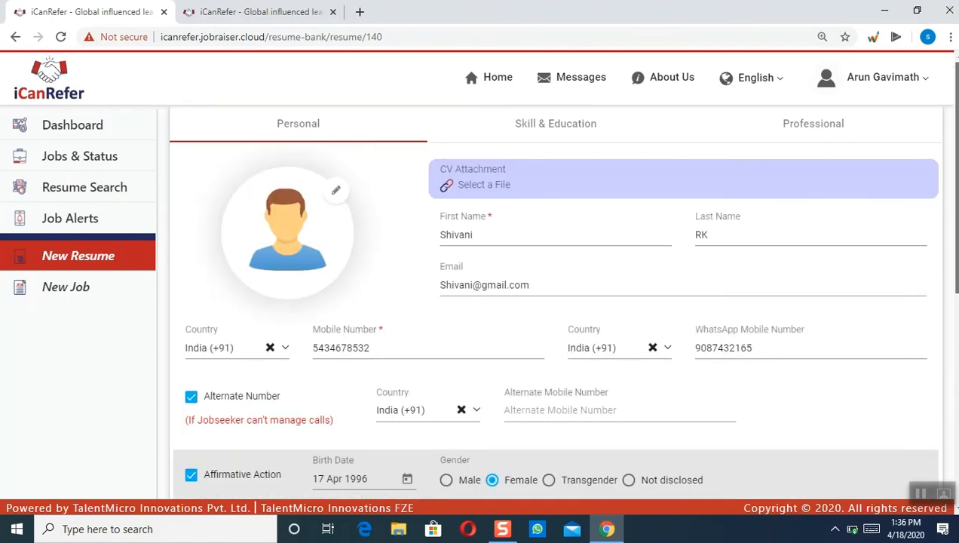
scroll(507, 345, "down", 1)
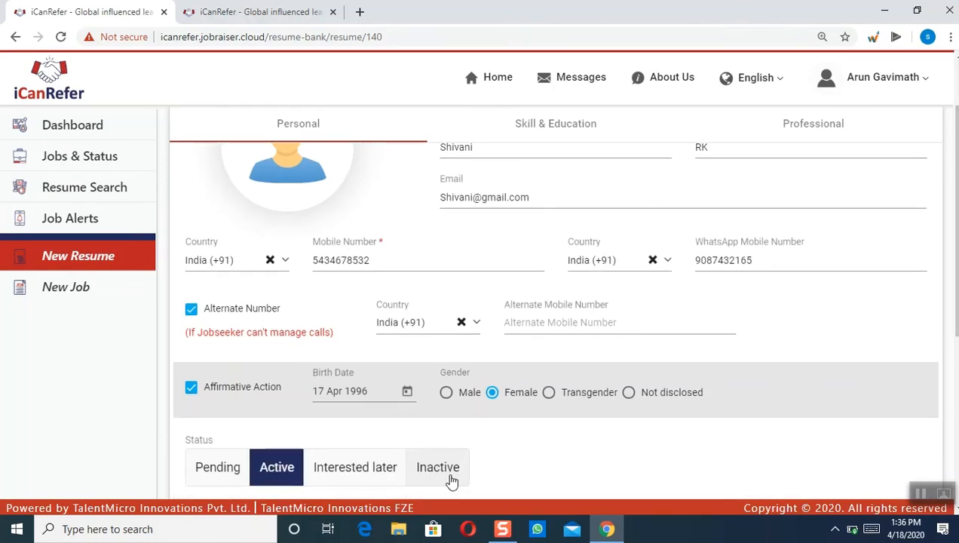
left_click_drag(953, 248, 957, 208)
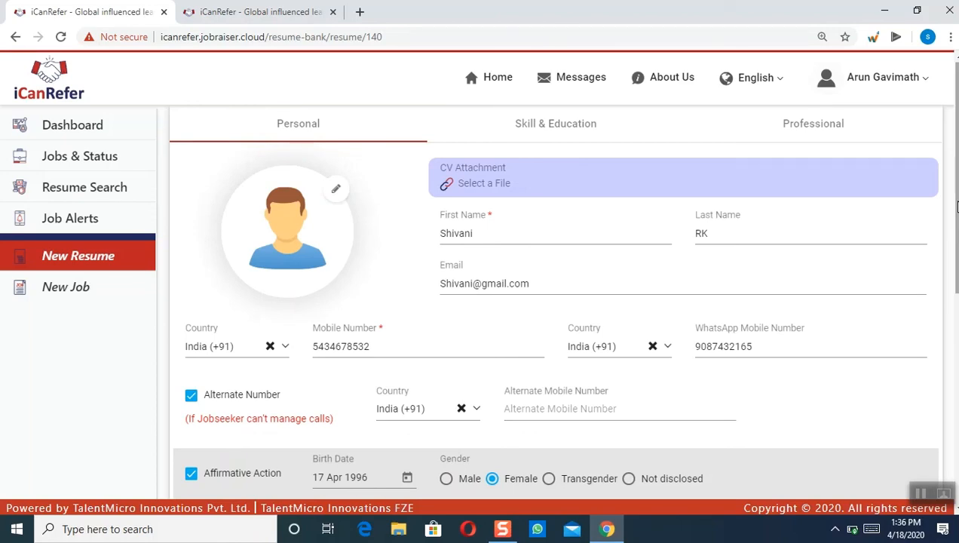
left_click(551, 279)
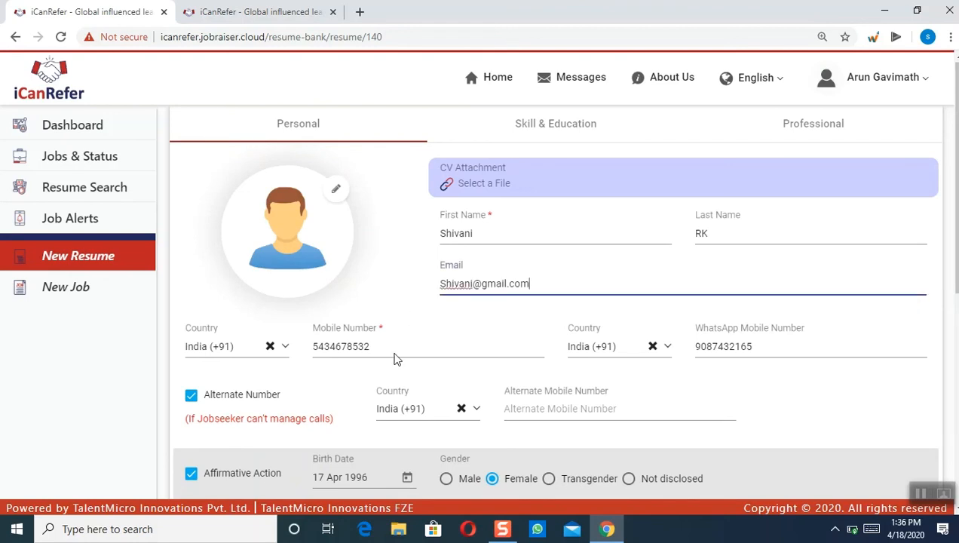
left_click(382, 346)
List all resumes in Resume Search again and open the Jobs & Status overview
left_click(119, 202)
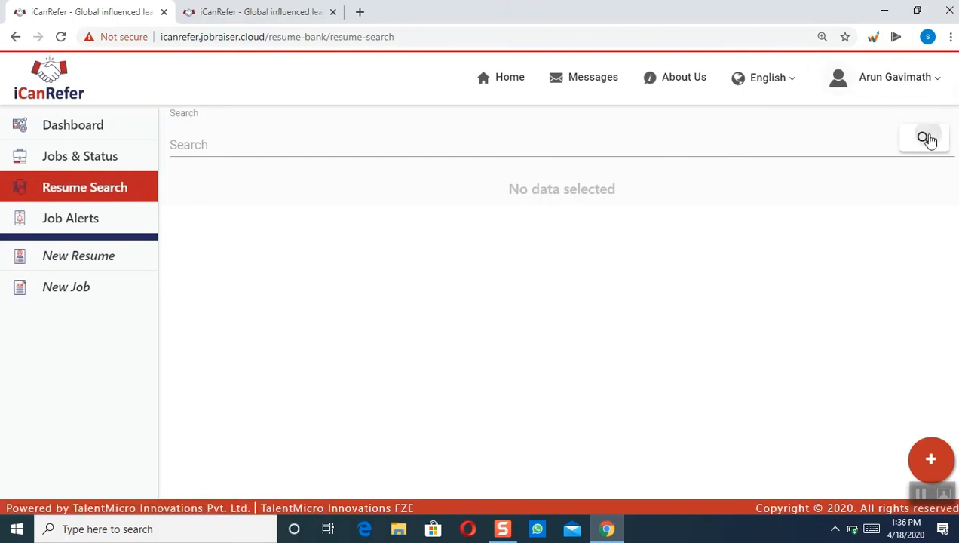
left_click(926, 139)
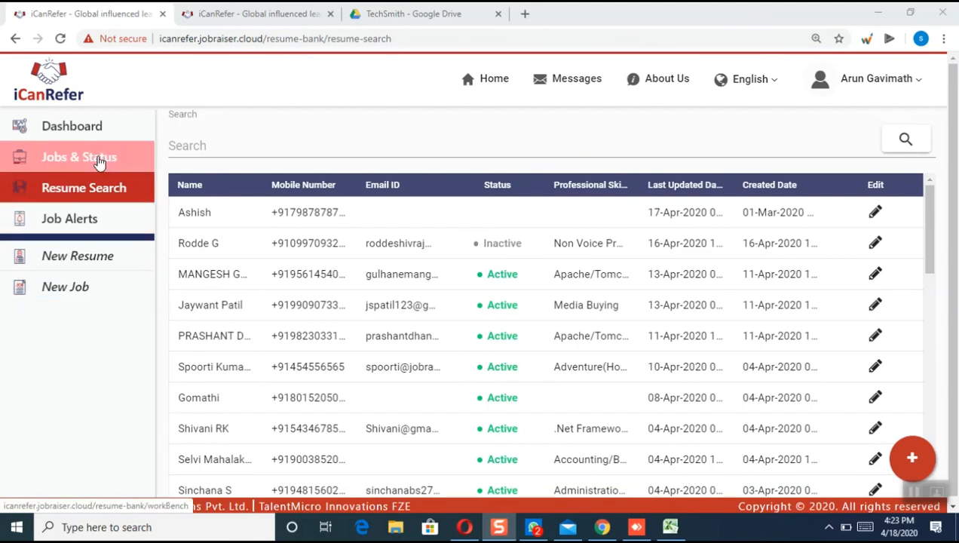
left_click(100, 163)
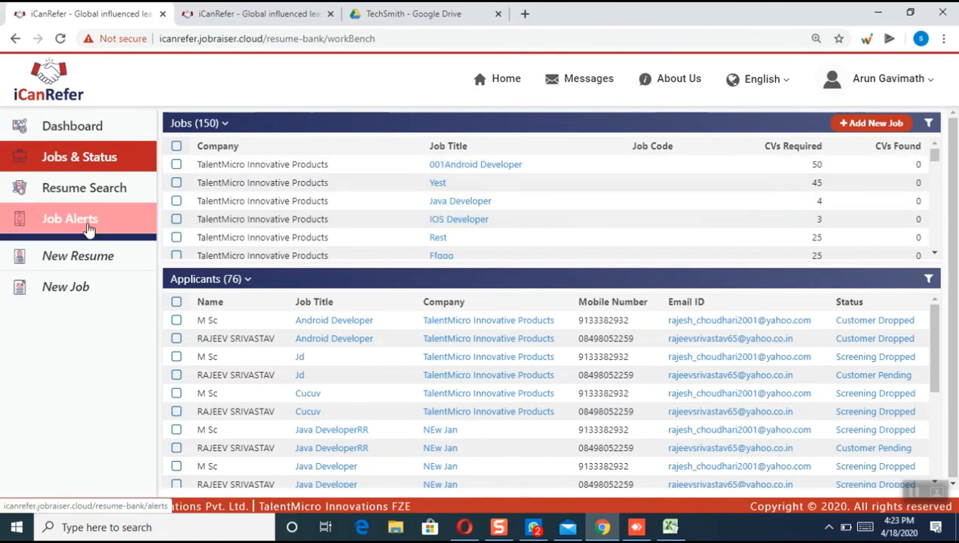
Open the Job Alerts and compare the Selected and Dropped alerts
left_click(87, 226)
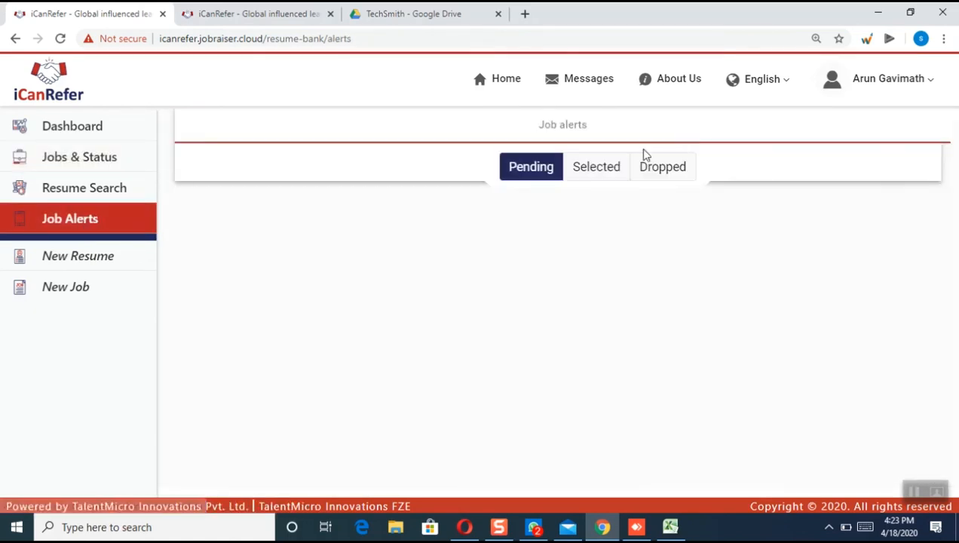
left_click(608, 174)
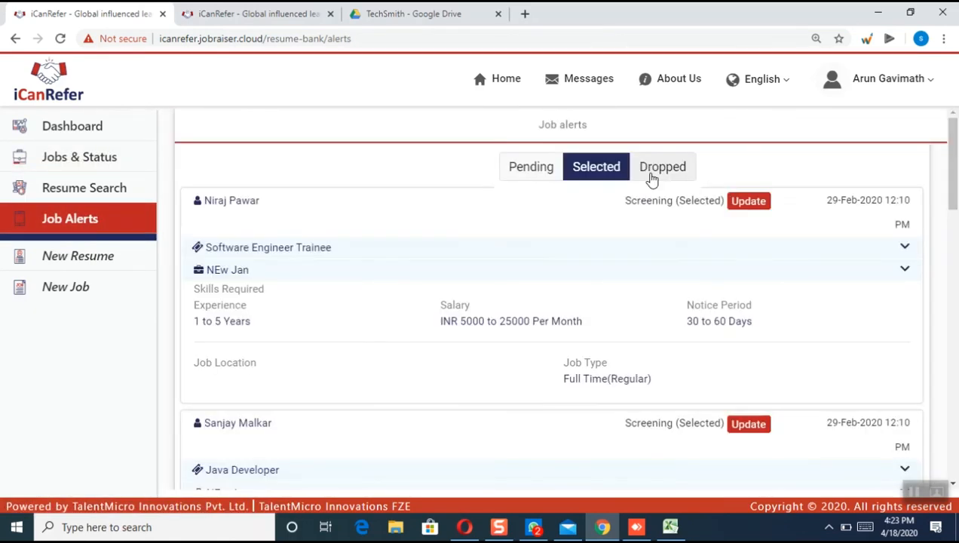
left_click(653, 180)
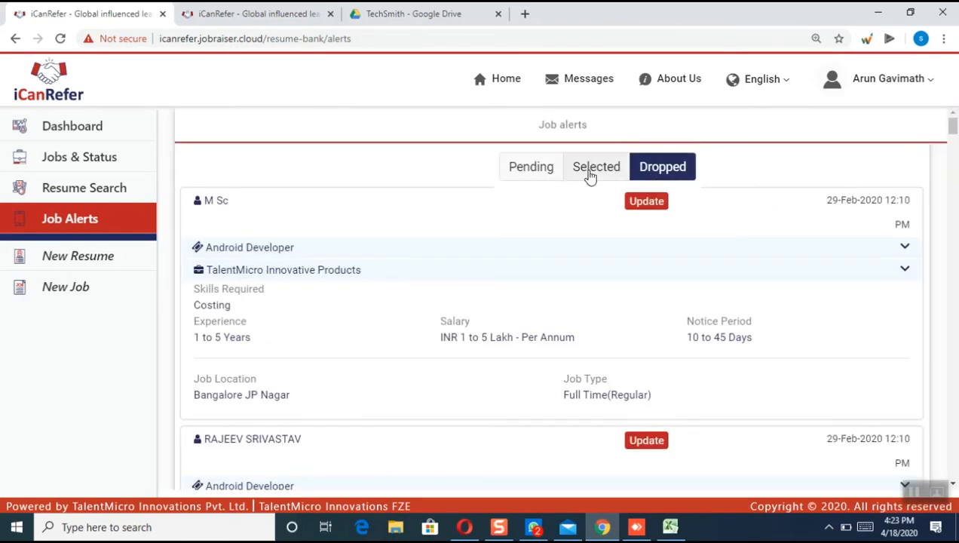
left_click(590, 176)
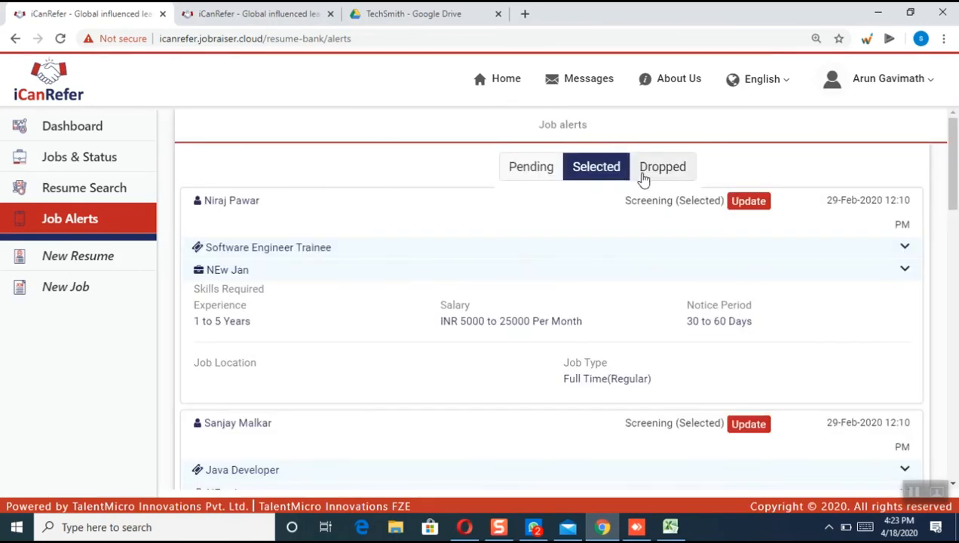
left_click(645, 178)
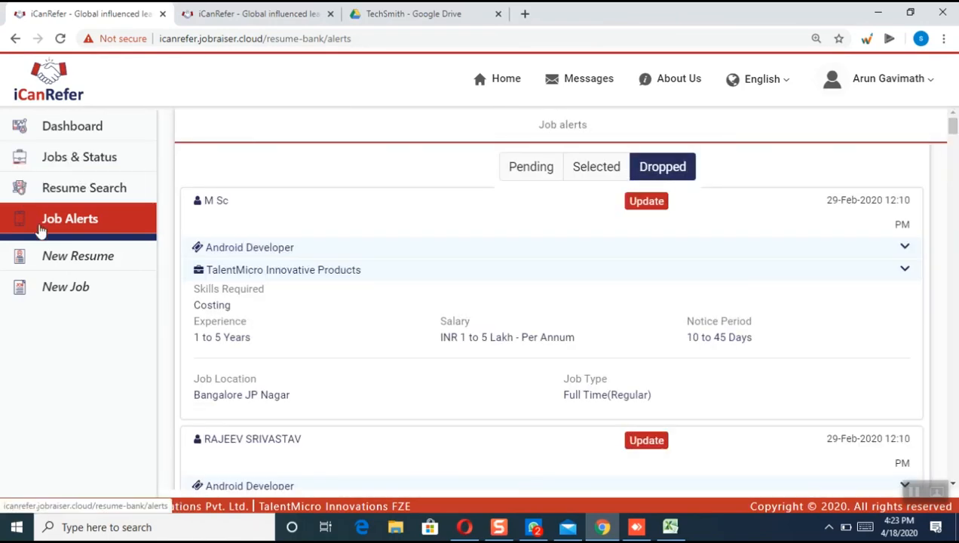
Open the New Resume form
left_click(47, 269)
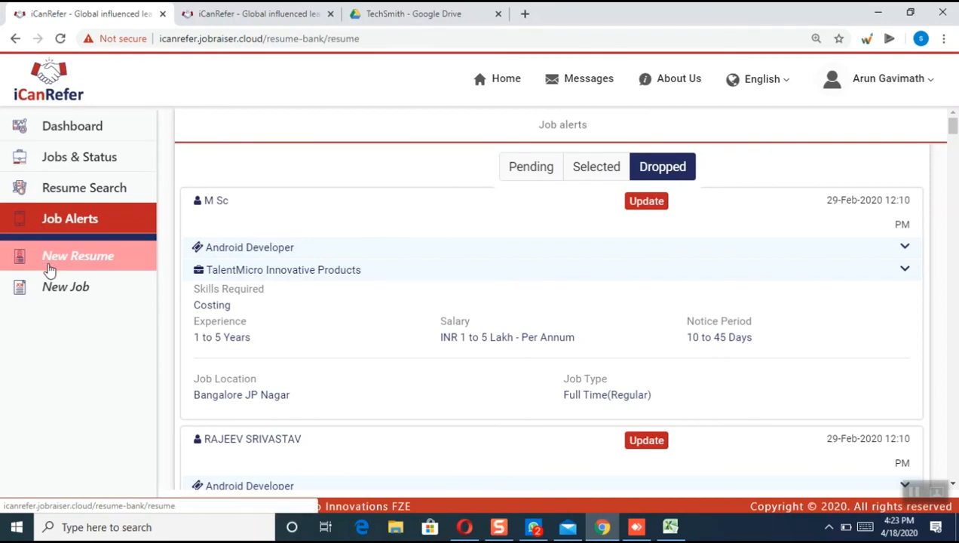